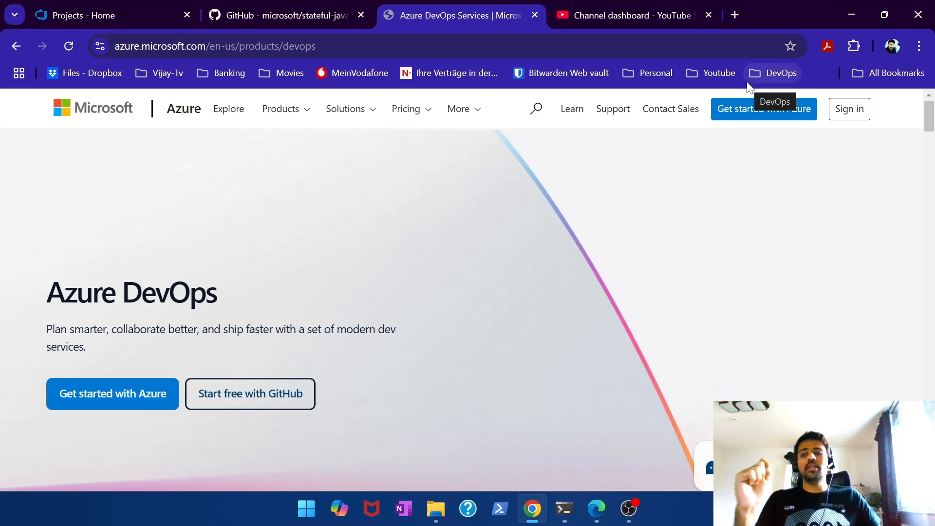
pyautogui.click(669, 15)
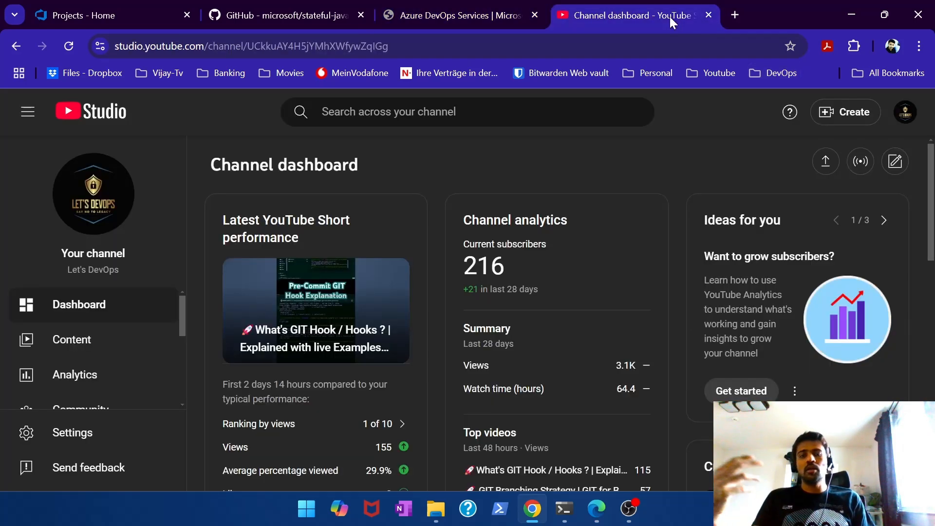
pyautogui.click(448, 19)
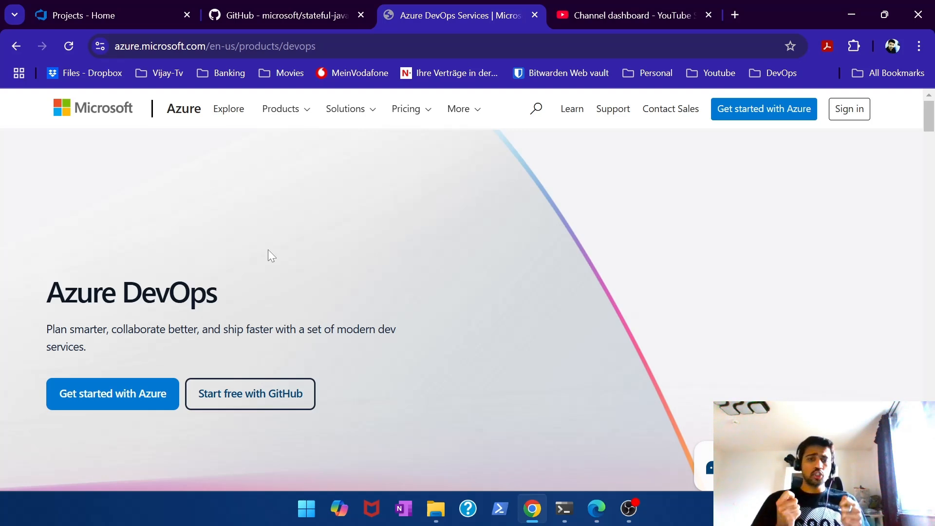
# Examine the unlimited free repos and universal package repository entries in the overview of the Azure DevOps product page.
pyautogui.scroll(-10, 257, 355)
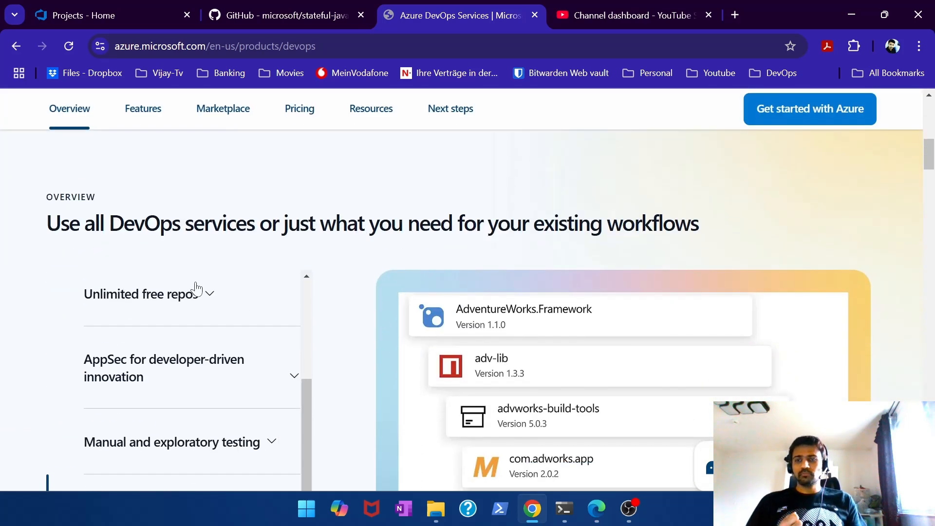
pyautogui.click(197, 298)
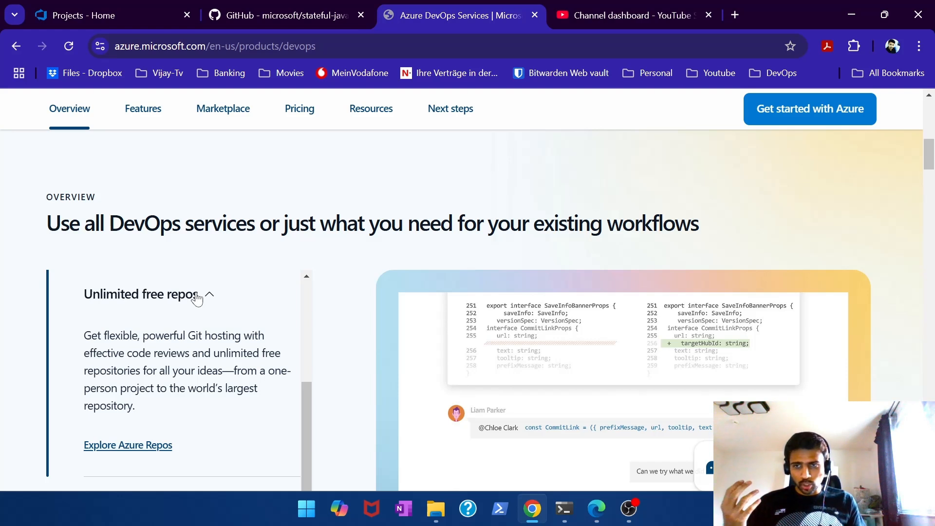
pyautogui.scroll(-5, 253, 207)
pyautogui.scroll(1, 254, 207)
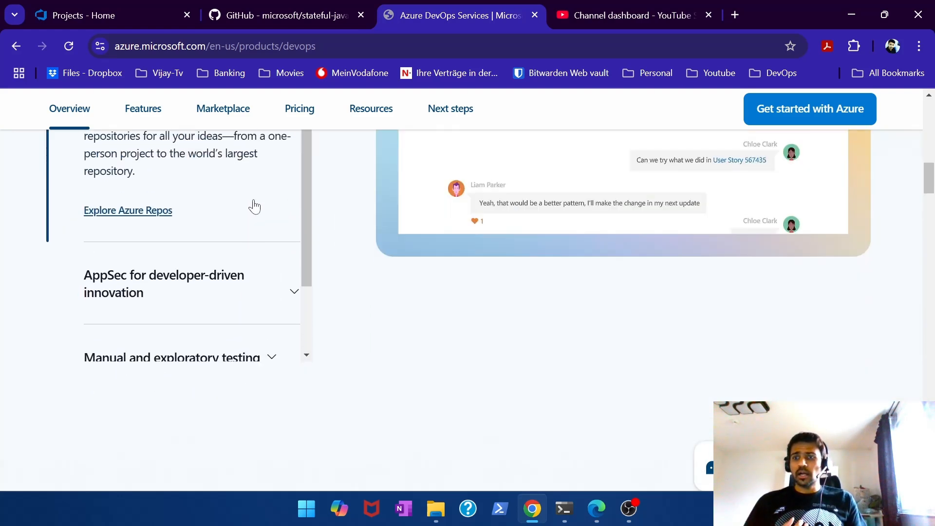
pyautogui.scroll(-1, 253, 207)
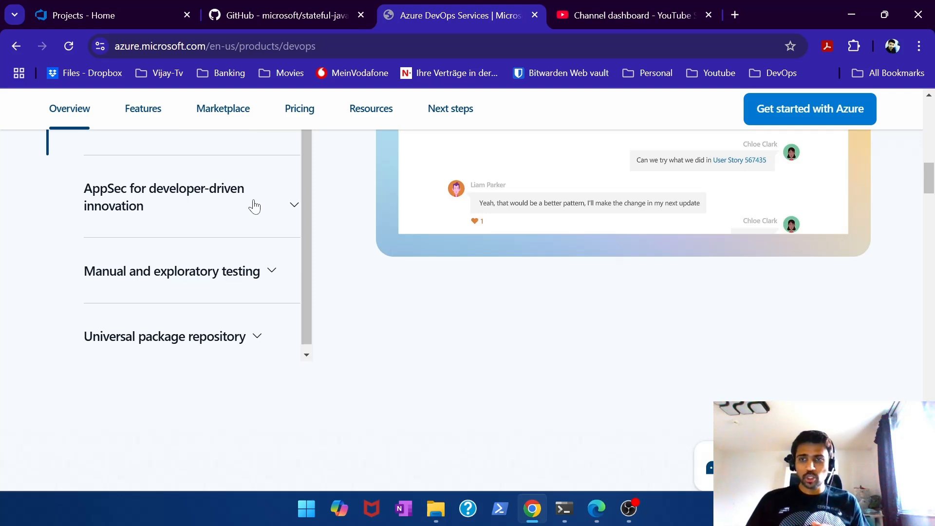
pyautogui.click(250, 338)
pyautogui.scroll(2, 247, 335)
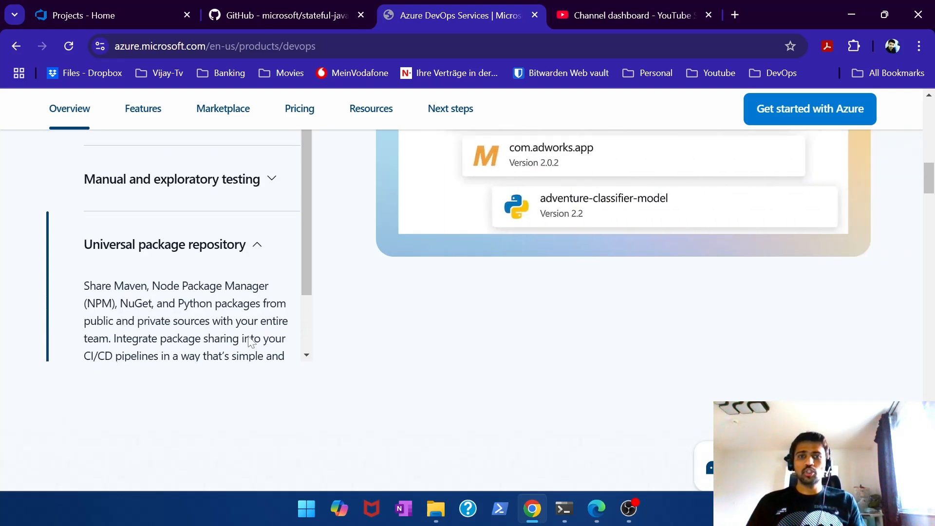
pyautogui.scroll(1, 250, 341)
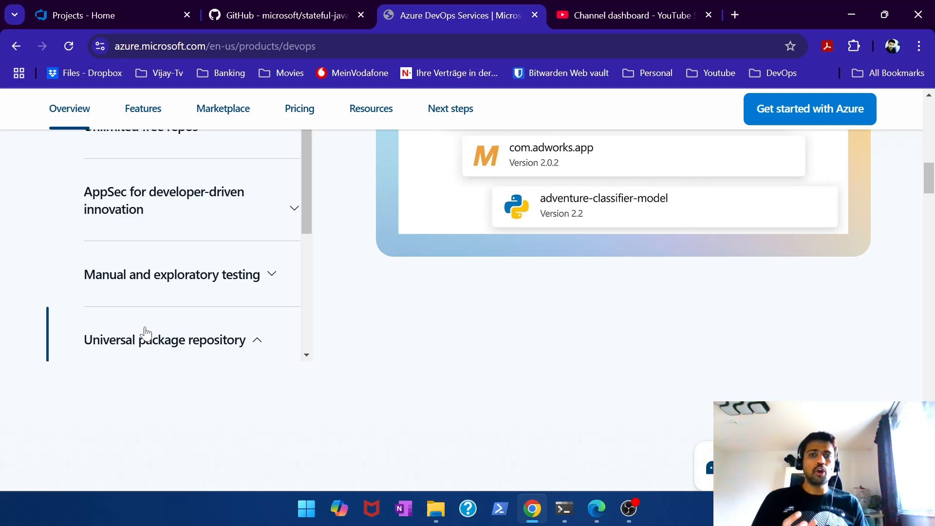
pyautogui.scroll(15, 21, 332)
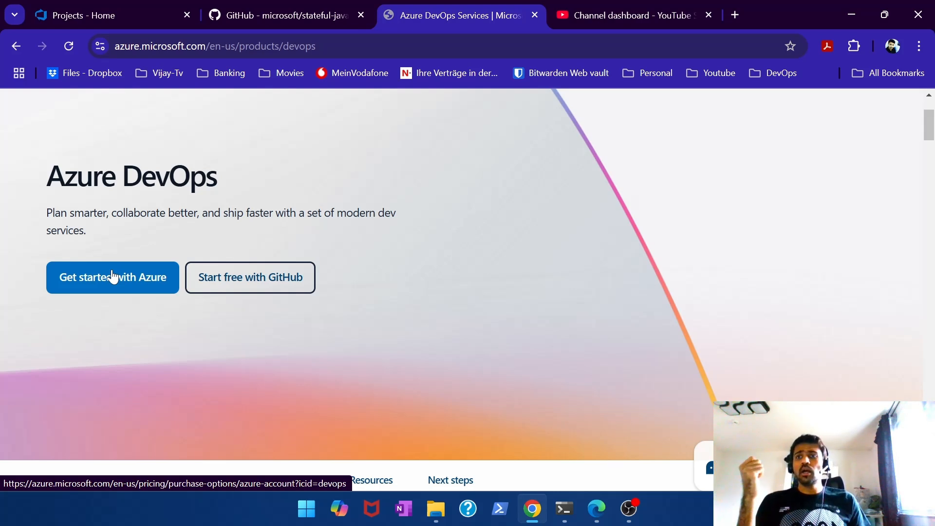
# Go to the Azure DevOps projects page, look through the yeskay16 organization's projects and open the sk16 organization.
pyautogui.click(101, 9)
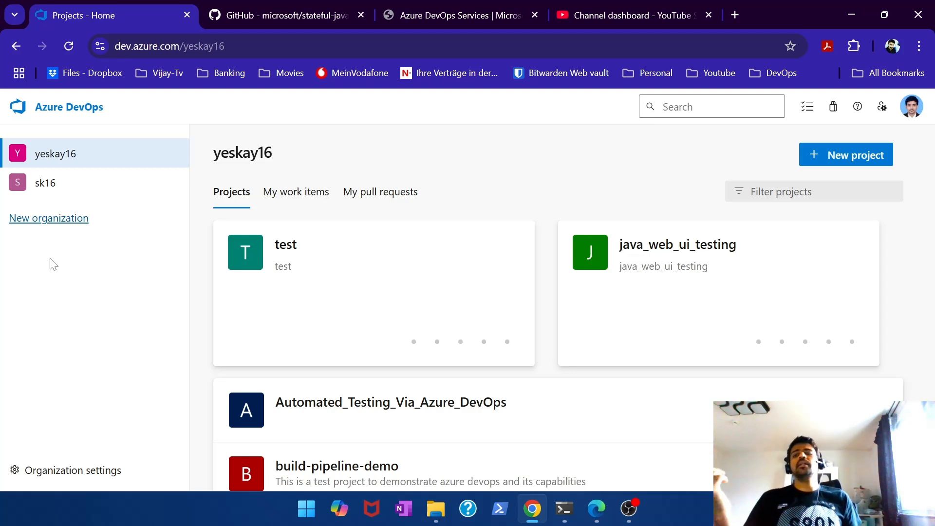
pyautogui.click(78, 152)
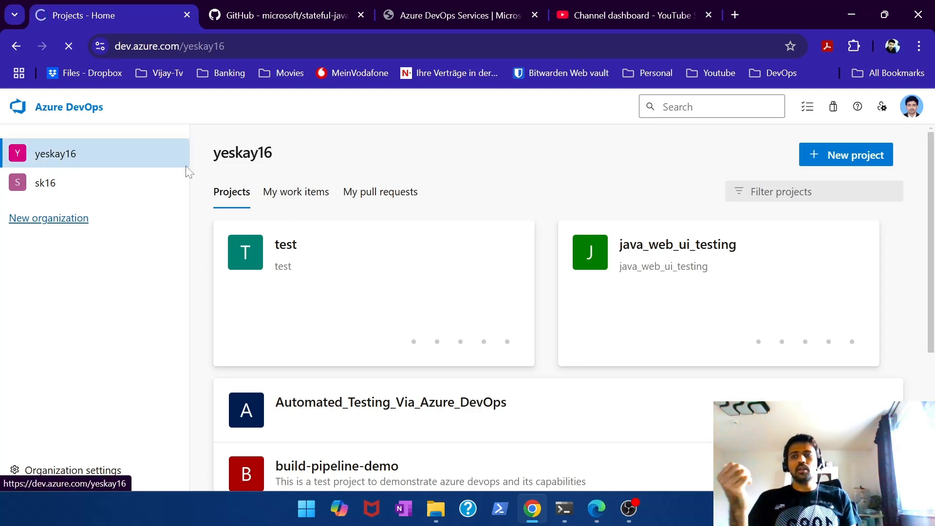
pyautogui.scroll(-4, 348, 356)
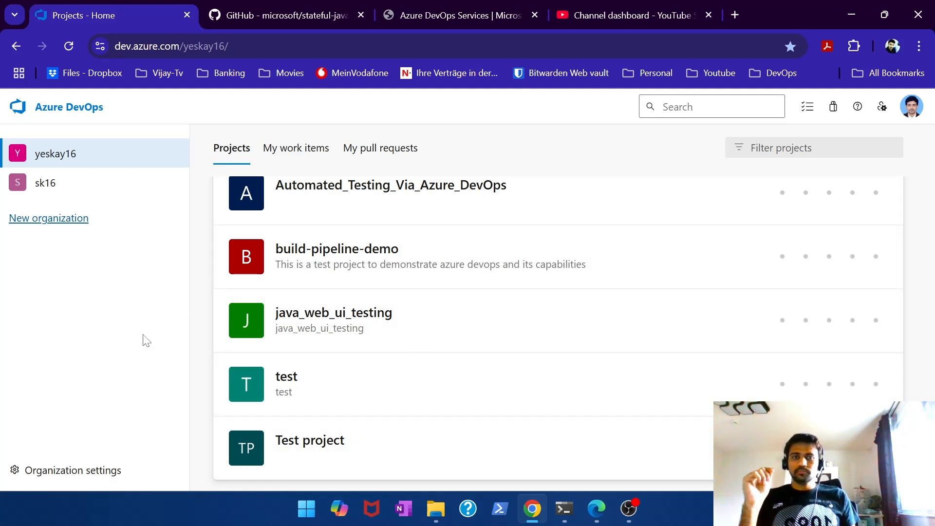
pyautogui.click(36, 185)
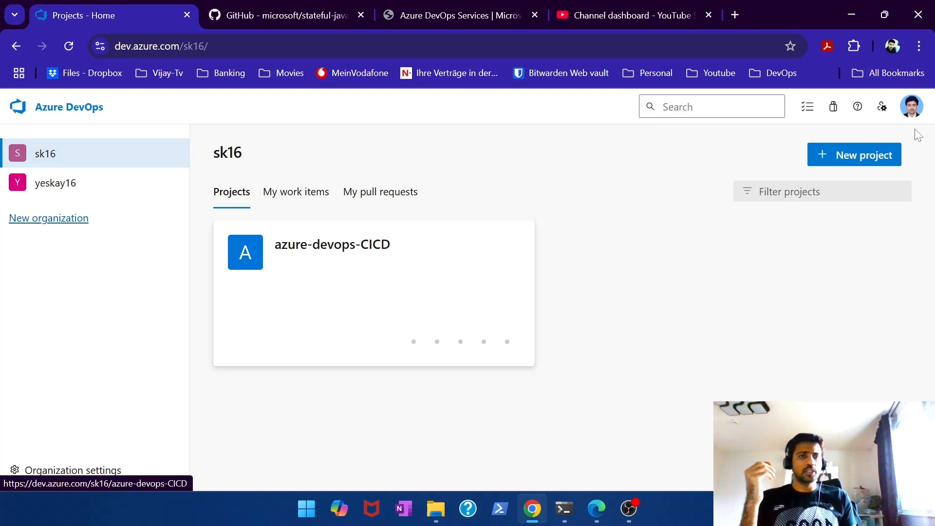
pyautogui.click(852, 154)
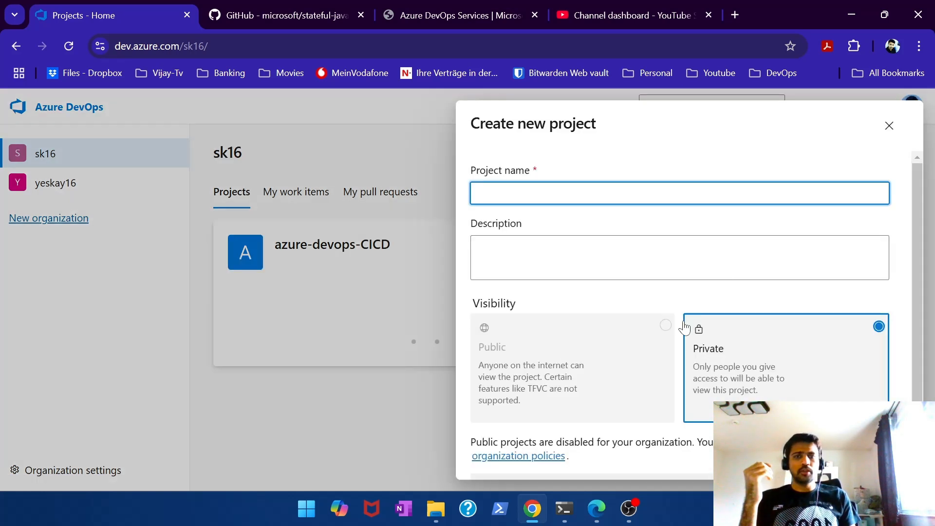
pyautogui.scroll(-2, 684, 331)
pyautogui.scroll(2, 684, 331)
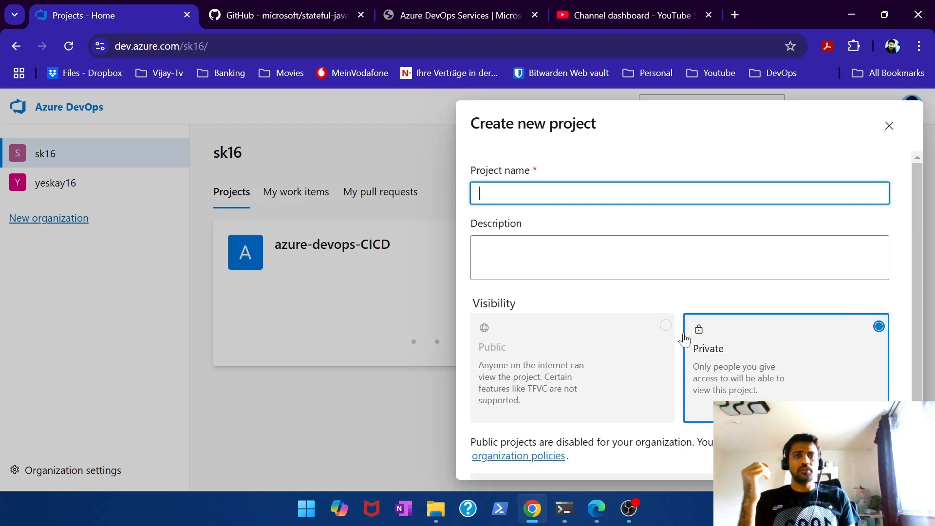
pyautogui.click(889, 126)
# Open the azure-devops-CICD project and view its Wiki and Boards work items pages.
pyautogui.click(416, 270)
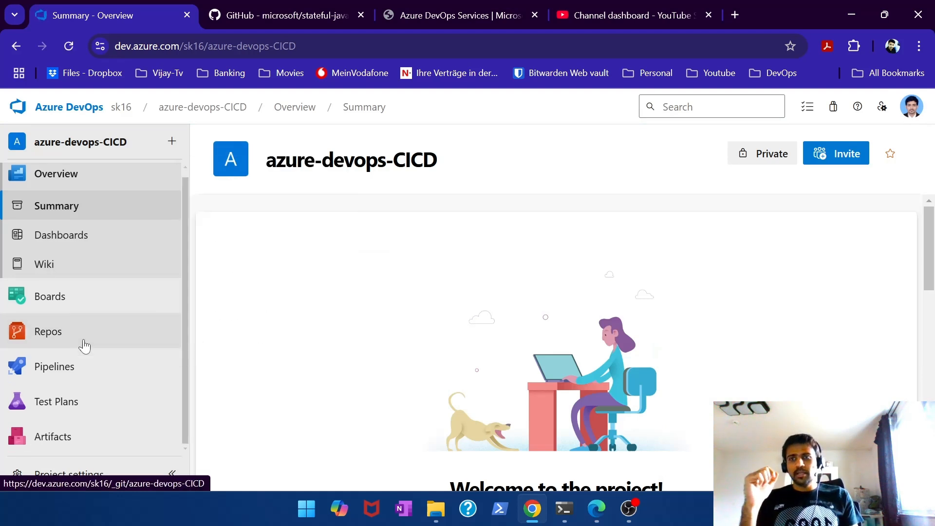
pyautogui.scroll(1, 84, 343)
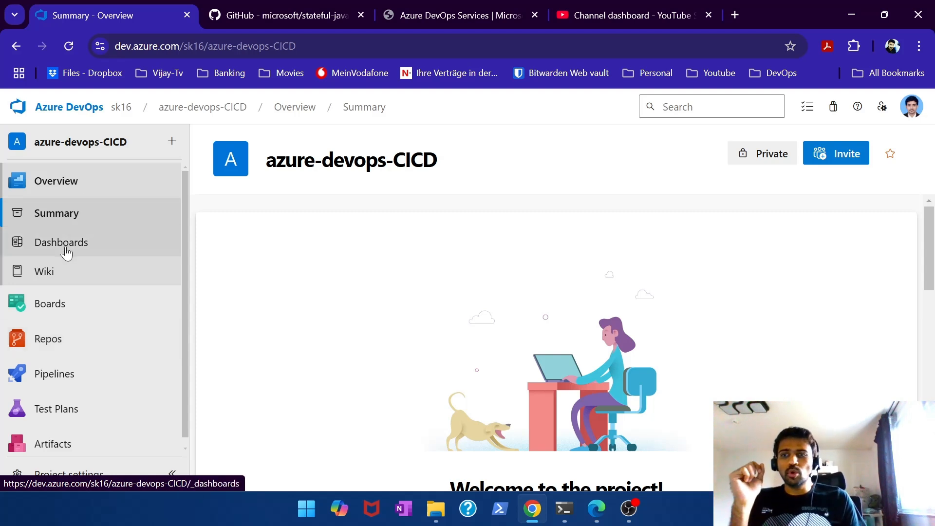
pyautogui.click(59, 280)
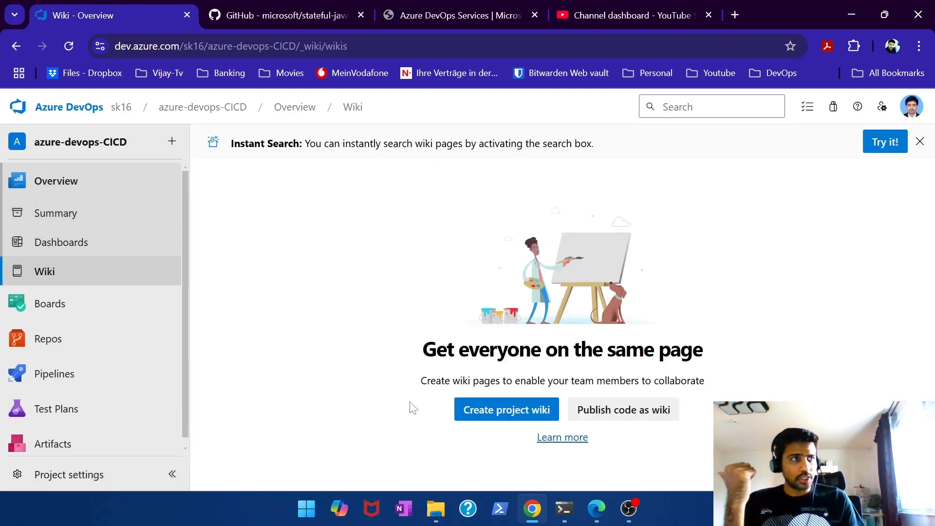
pyautogui.click(62, 297)
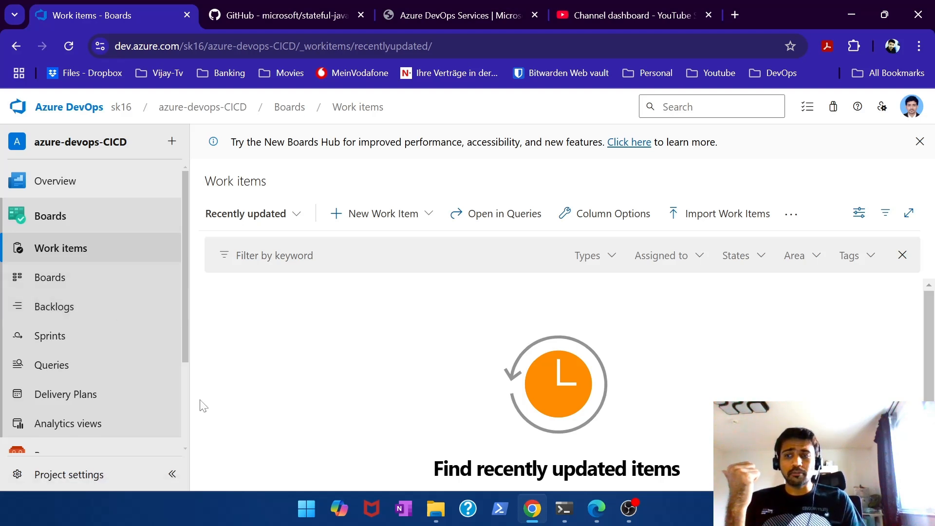
# Look through the project's Repos, Pipelines, Test Plans and Artifacts sections.
pyautogui.scroll(-3, 120, 313)
pyautogui.click(73, 331)
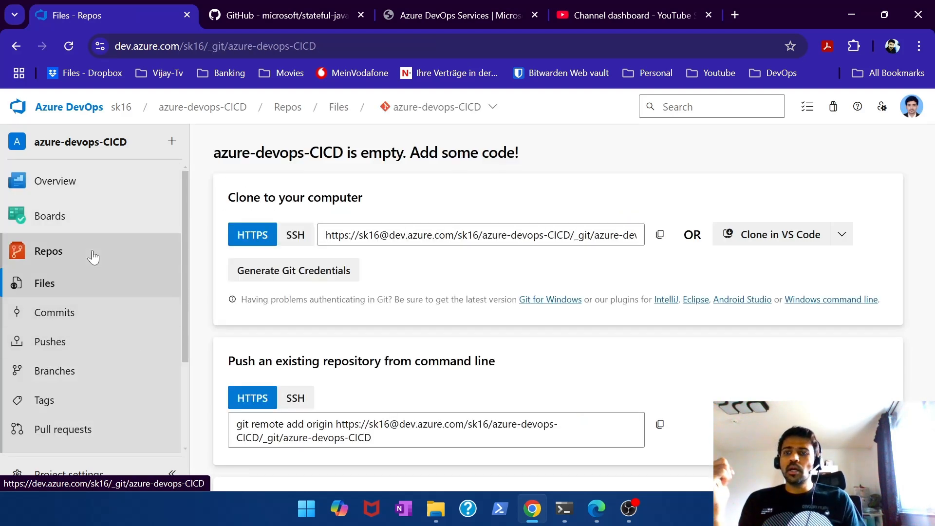
pyautogui.scroll(-3, 92, 251)
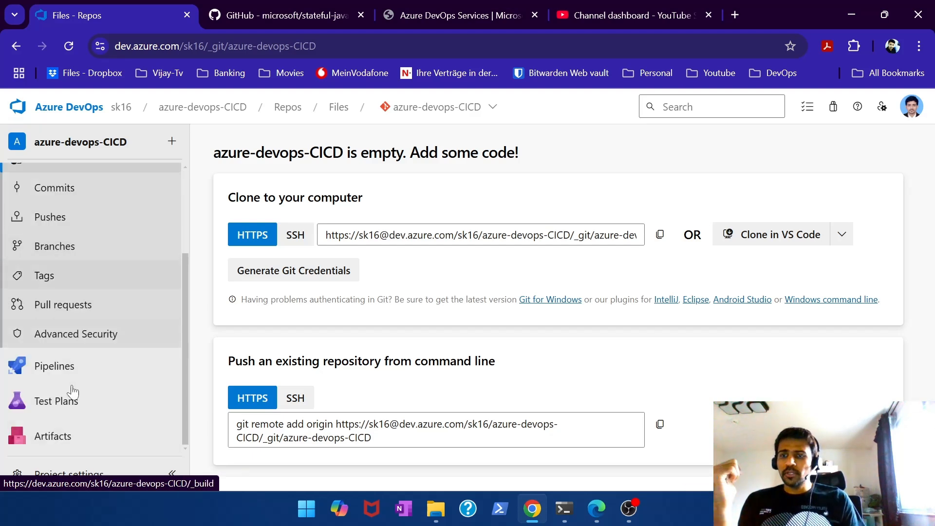
pyautogui.click(77, 365)
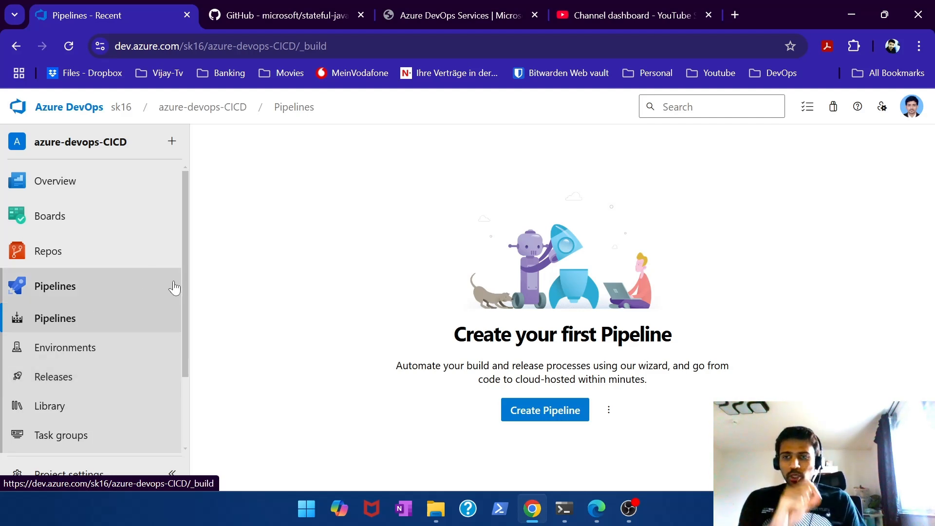
pyautogui.scroll(-2, 106, 368)
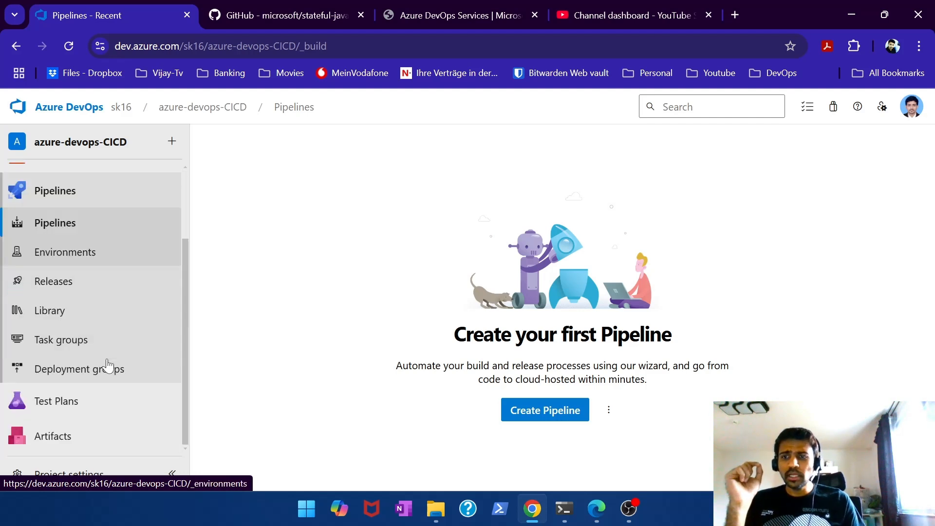
pyautogui.click(73, 405)
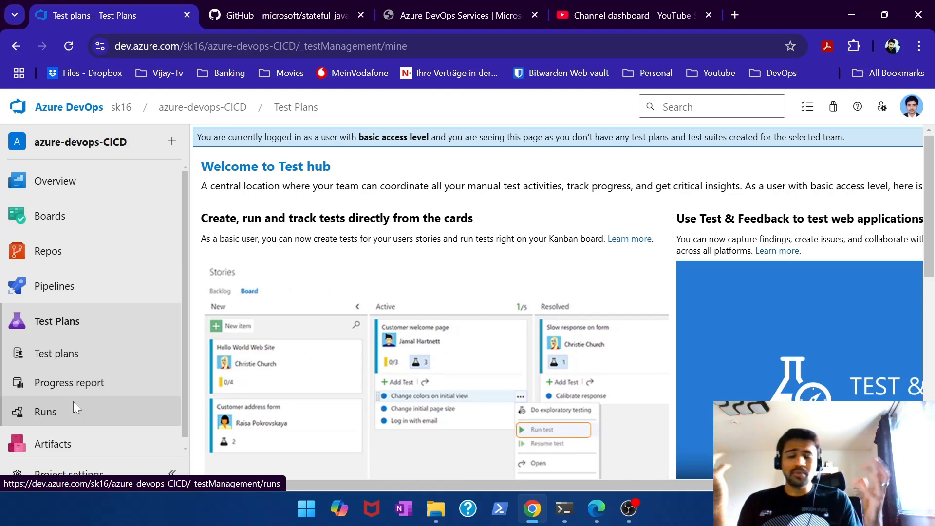
pyautogui.click(43, 442)
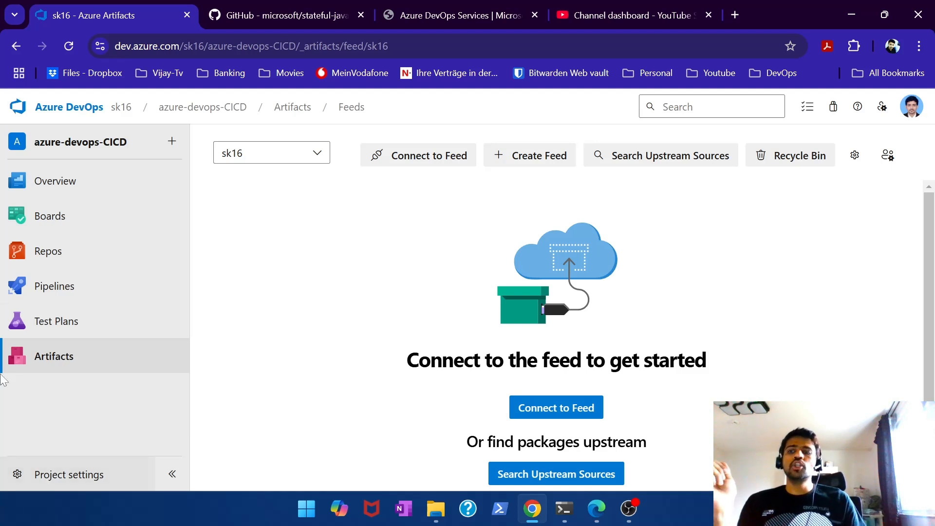
# Open the project's repository files page, and copy the HTTPS clone URL of microsoft/stateful-java-web-app from GitHub.
pyautogui.moveTo(2, 320)
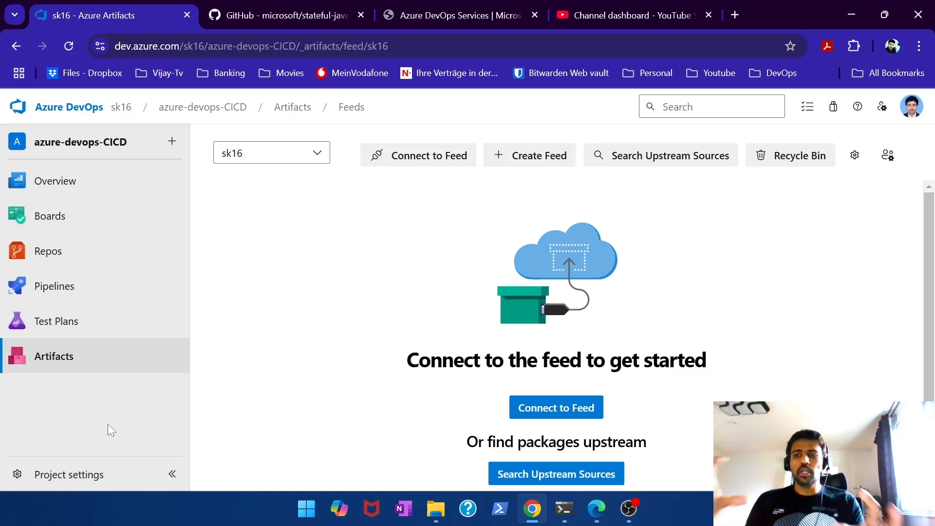
pyautogui.click(88, 261)
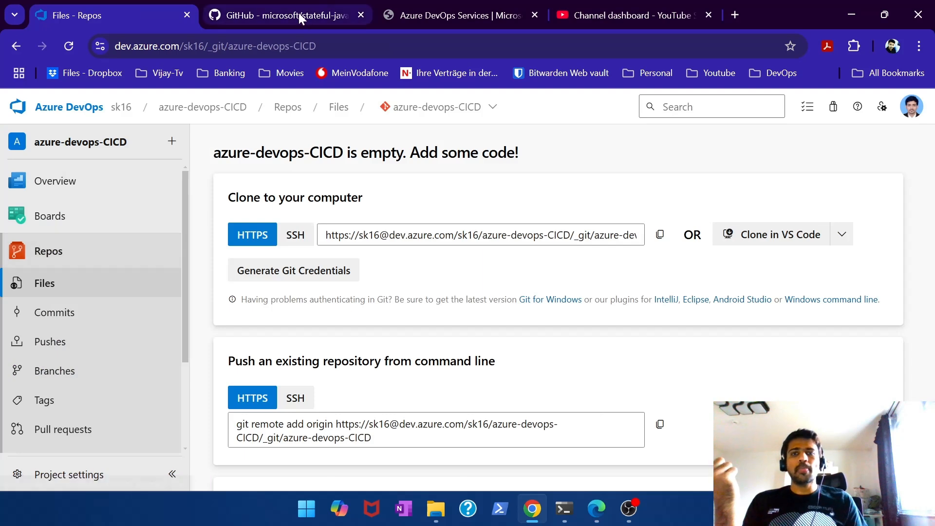
pyautogui.click(299, 16)
pyautogui.click(2, 207)
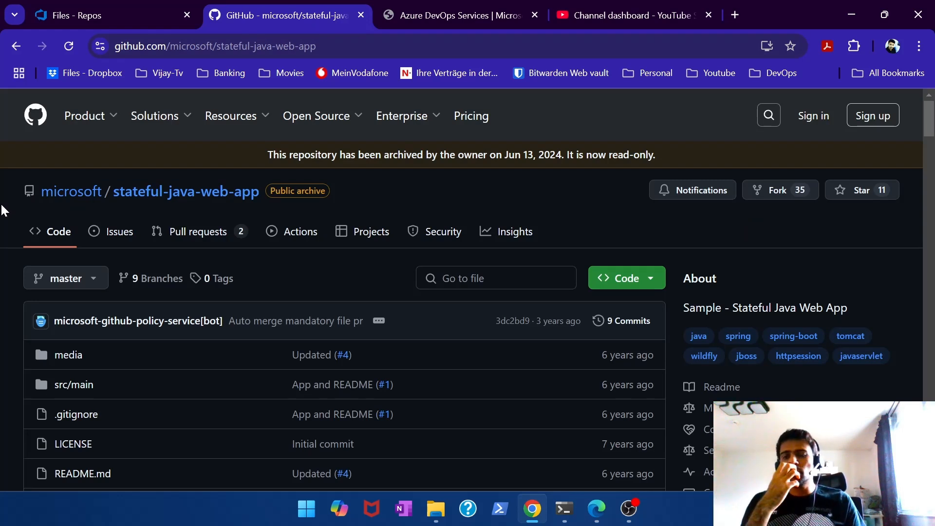
pyautogui.click(639, 286)
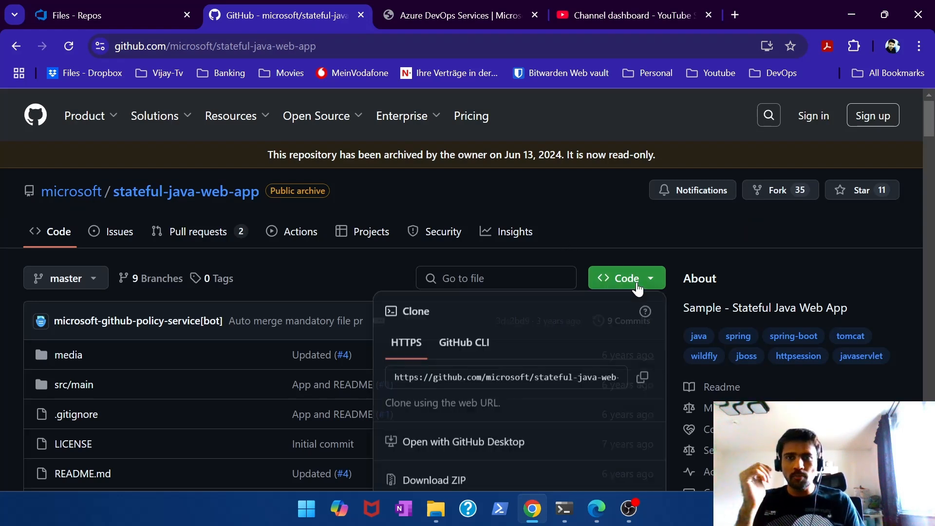
pyautogui.click(643, 380)
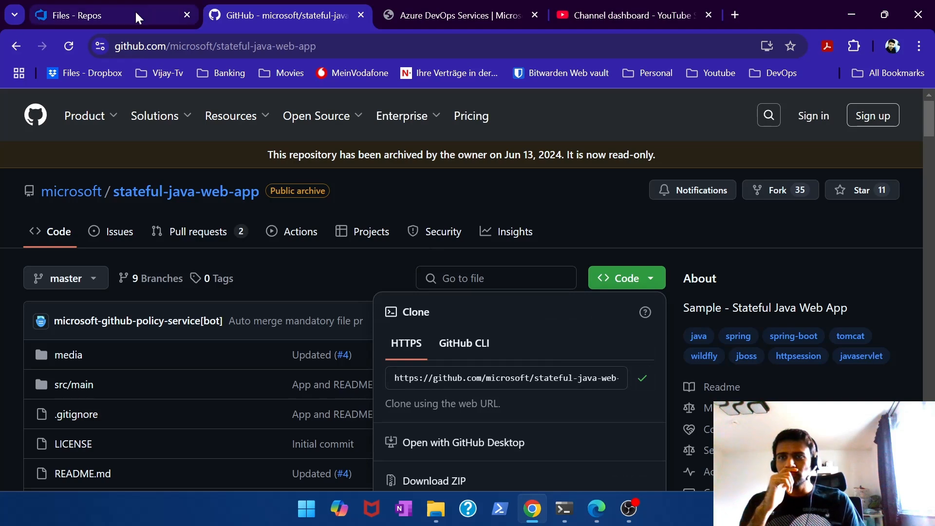
# Return to the empty azure-devops-CICD files page in Azure DevOps and start importing a repository.
pyautogui.click(136, 10)
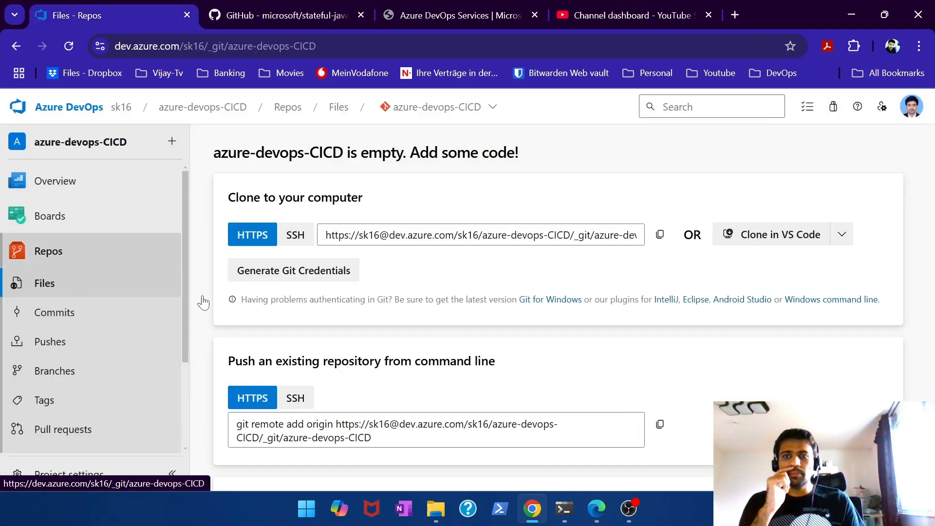
pyautogui.scroll(-1, 487, 292)
pyautogui.scroll(1, 560, 312)
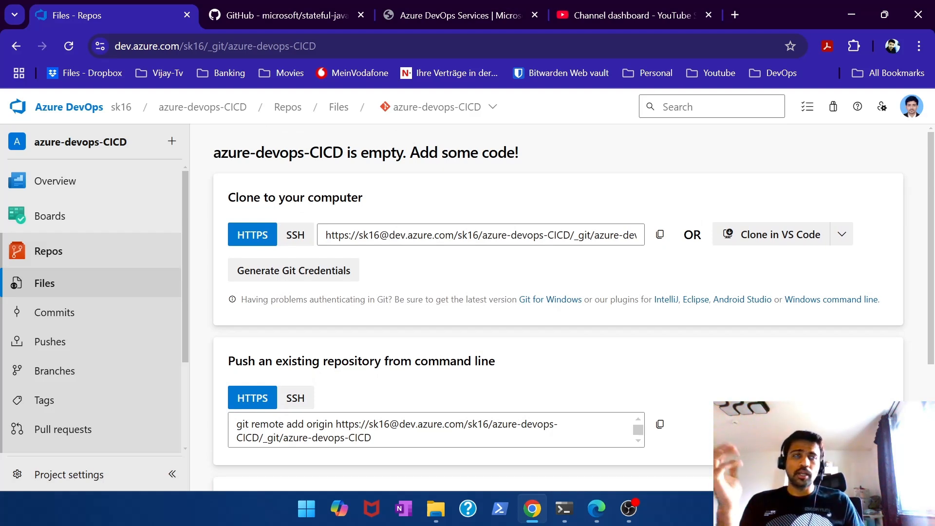
pyautogui.scroll(-4, 560, 312)
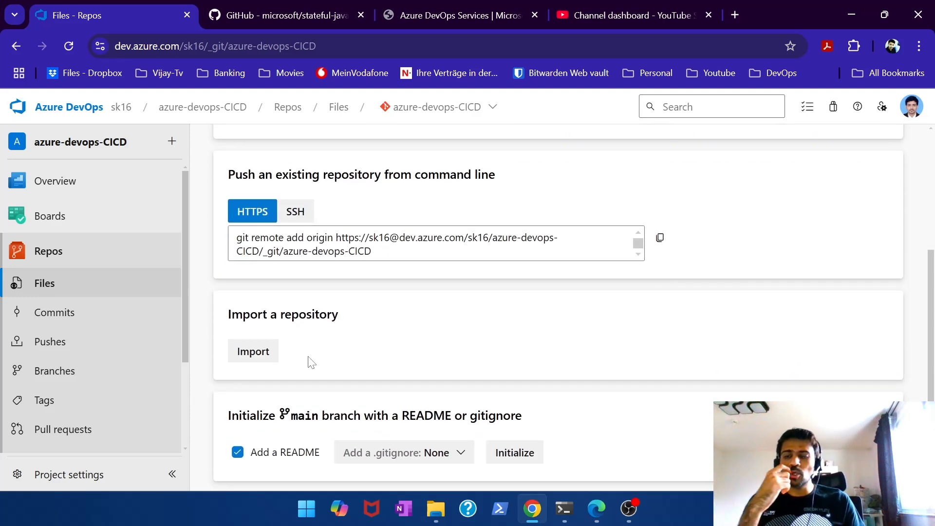
pyautogui.click(268, 354)
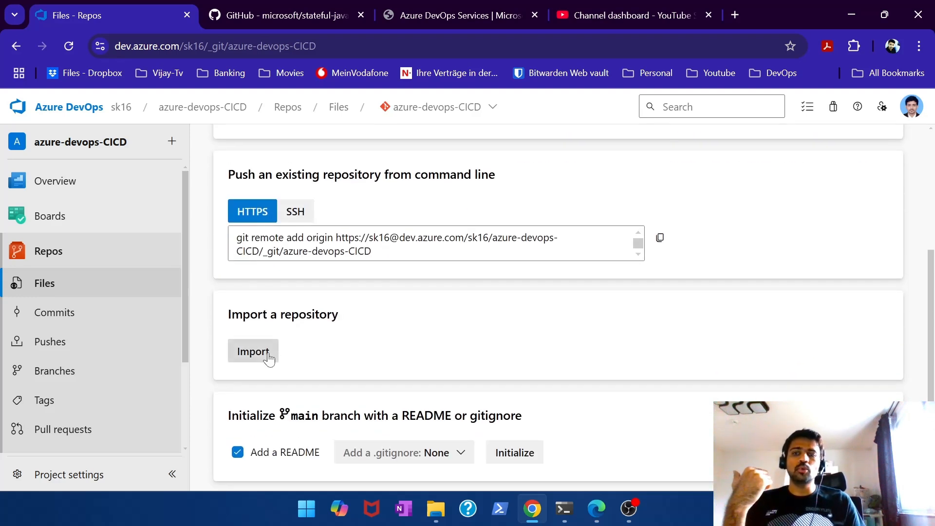
pyautogui.click(676, 192)
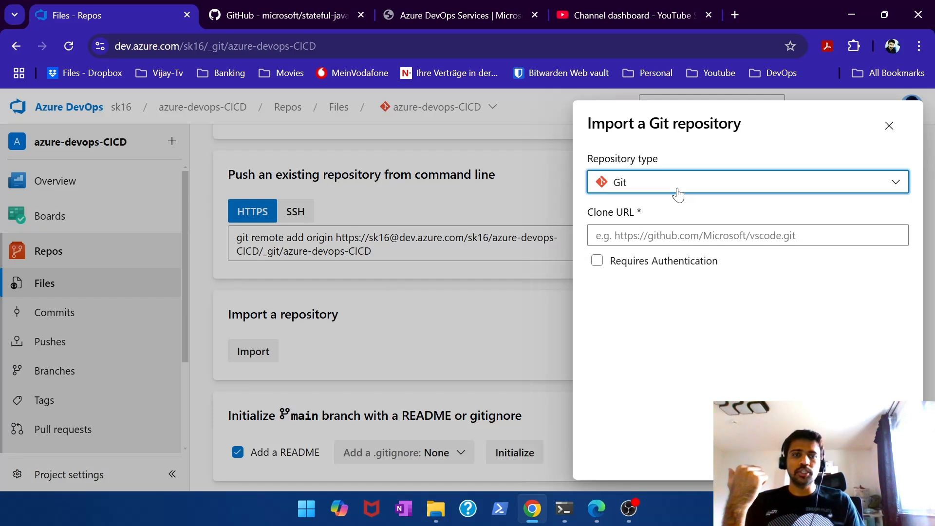
pyautogui.click(653, 215)
pyautogui.click(652, 235)
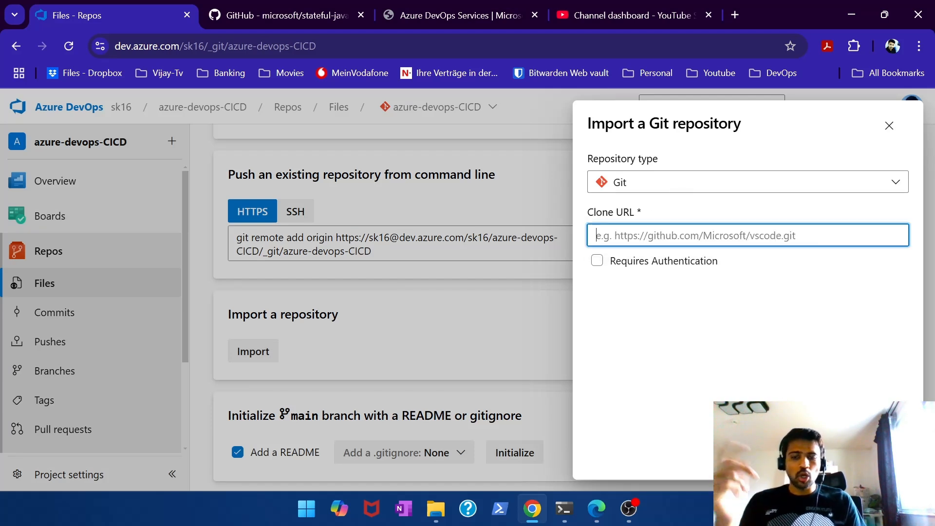
pyautogui.hotkey('ctrl', 'v')
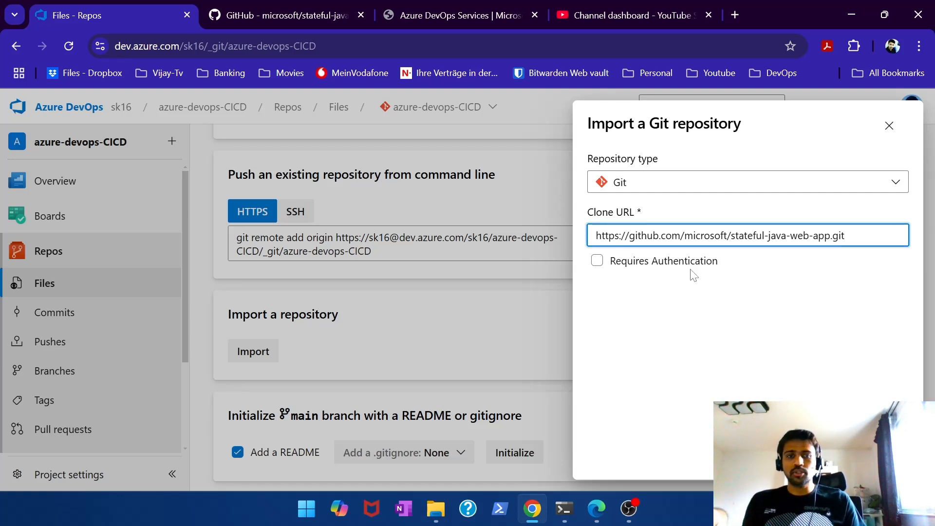
pyautogui.press('Return')
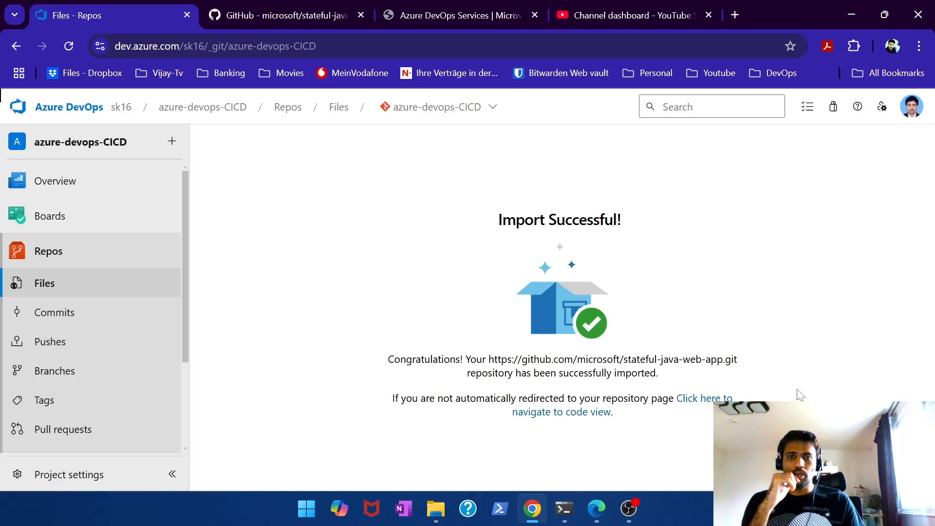
pyautogui.click(560, 413)
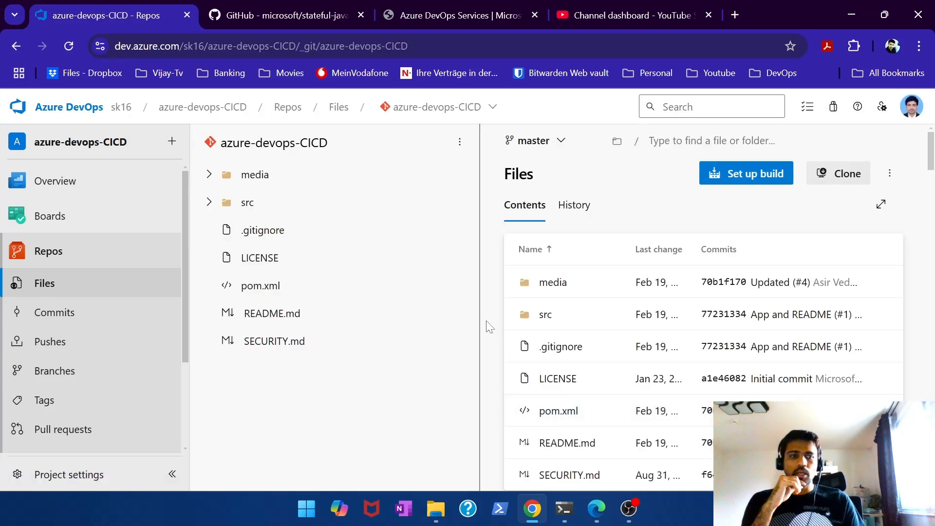
# Compare the imported files with the microsoft/stateful-java-web-app repository on GitHub and read through its README.
pyautogui.click(308, 37)
pyautogui.click(279, 22)
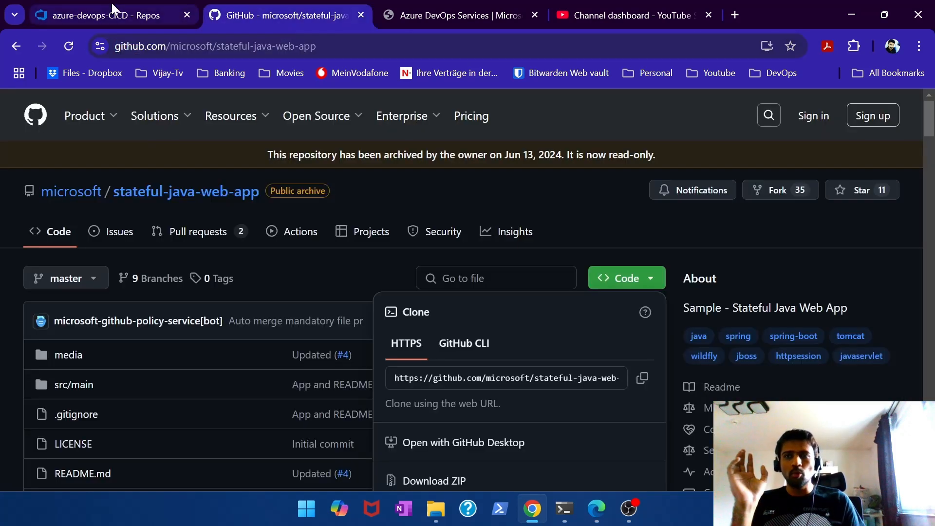
pyautogui.click(112, 6)
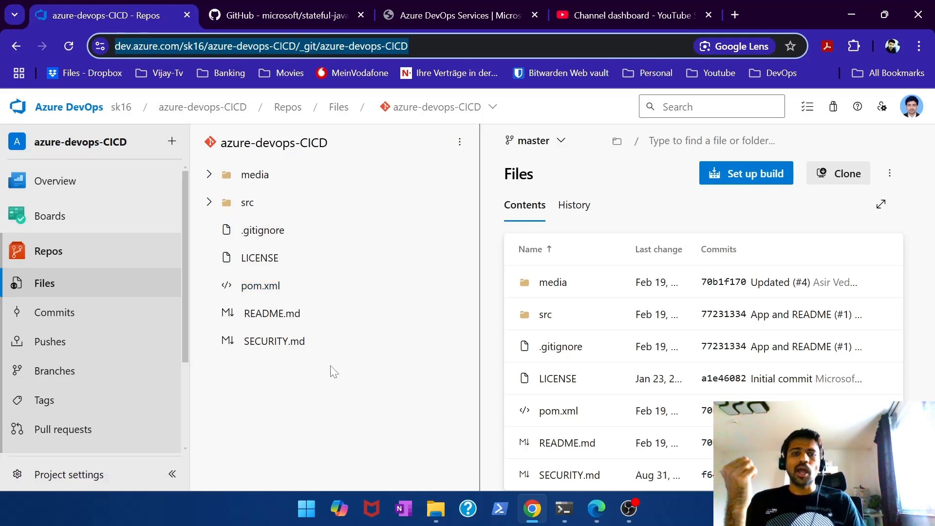
pyautogui.click(297, 1)
pyautogui.scroll(-15, 217, 326)
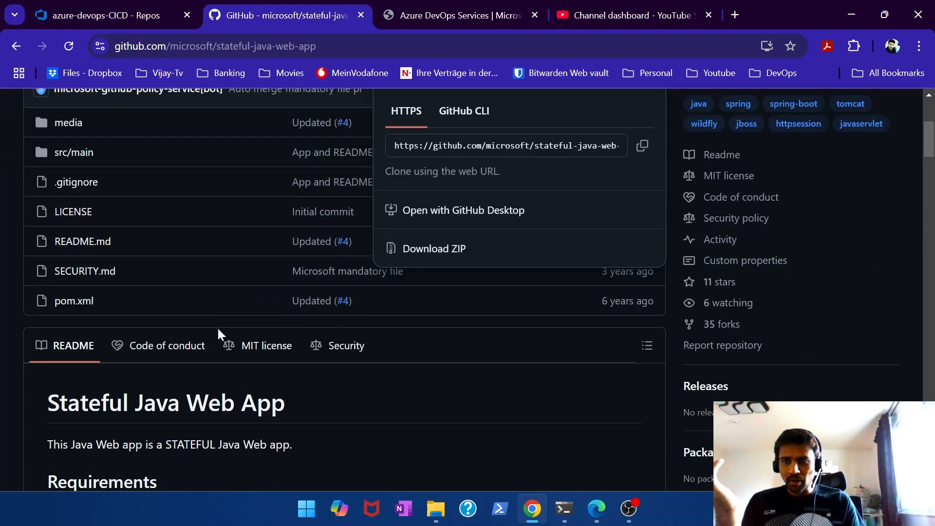
pyautogui.scroll(8, 100, 310)
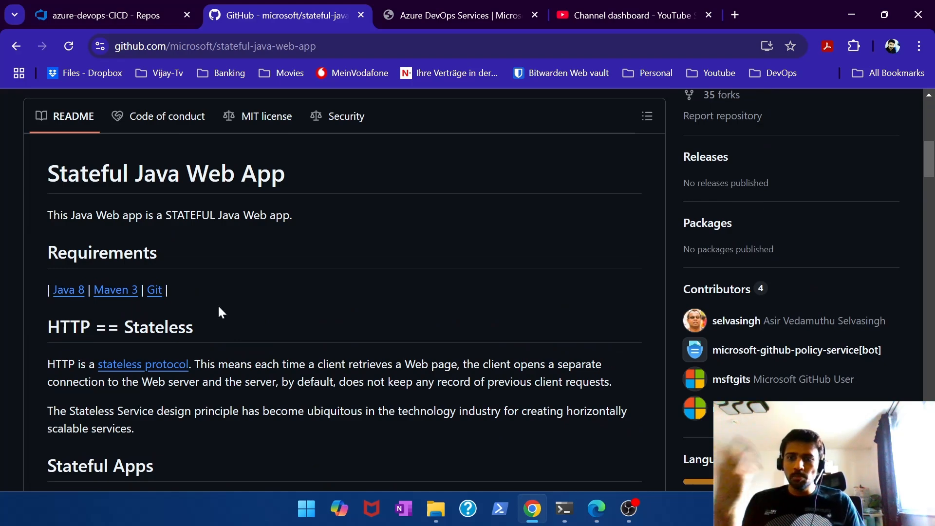
pyautogui.scroll(-15, 219, 309)
pyautogui.scroll(-5, 341, 306)
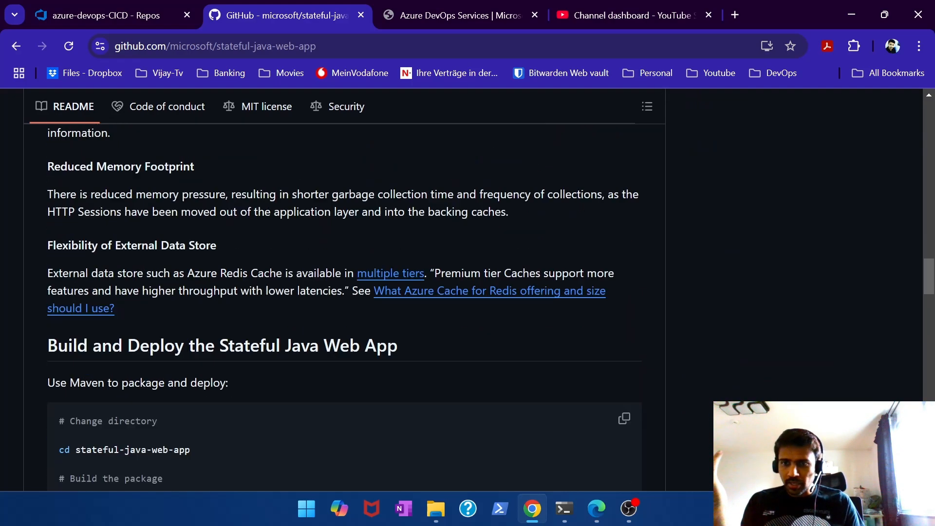
pyautogui.scroll(-20, 219, 312)
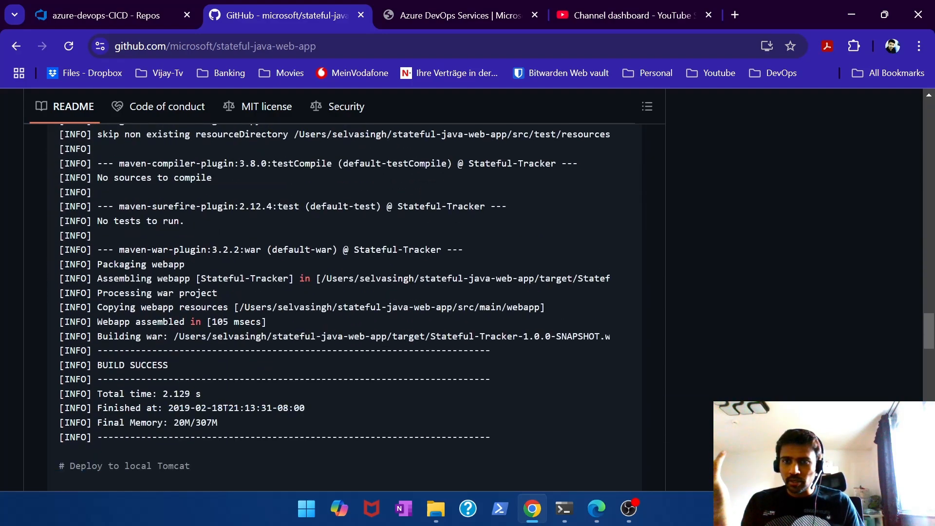
pyautogui.scroll(4, 219, 313)
pyautogui.scroll(-5, 219, 313)
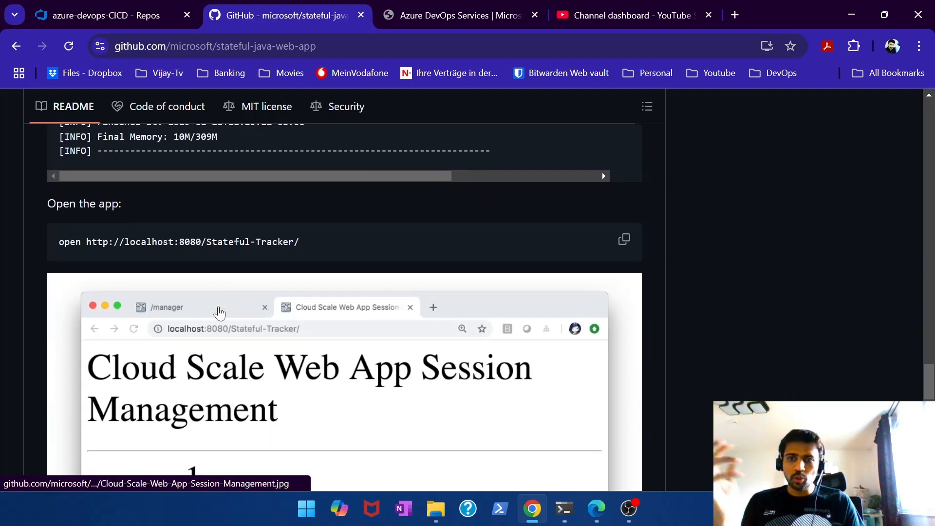
pyautogui.scroll(-4, 219, 313)
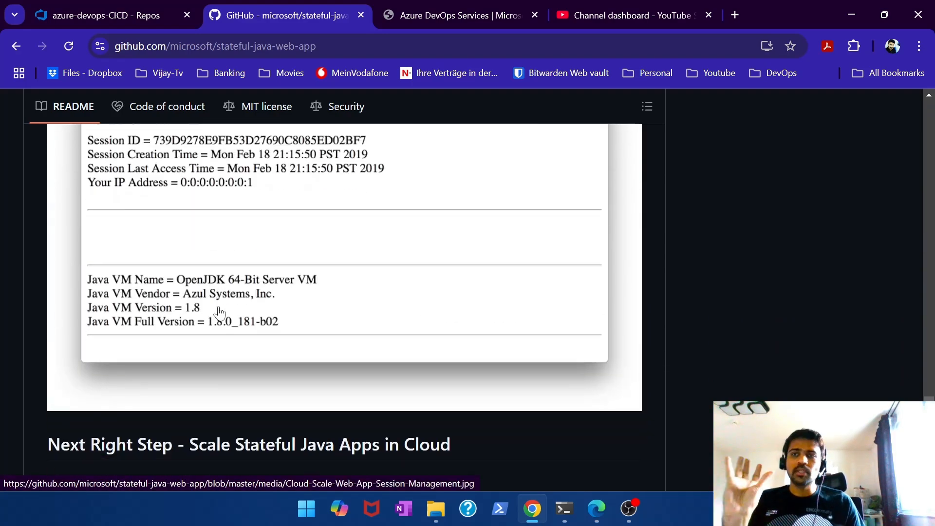
# Go back to Azure DevOps, start setting up a build for the imported repository and look through all the pipeline configuration templates.
pyautogui.click(128, 27)
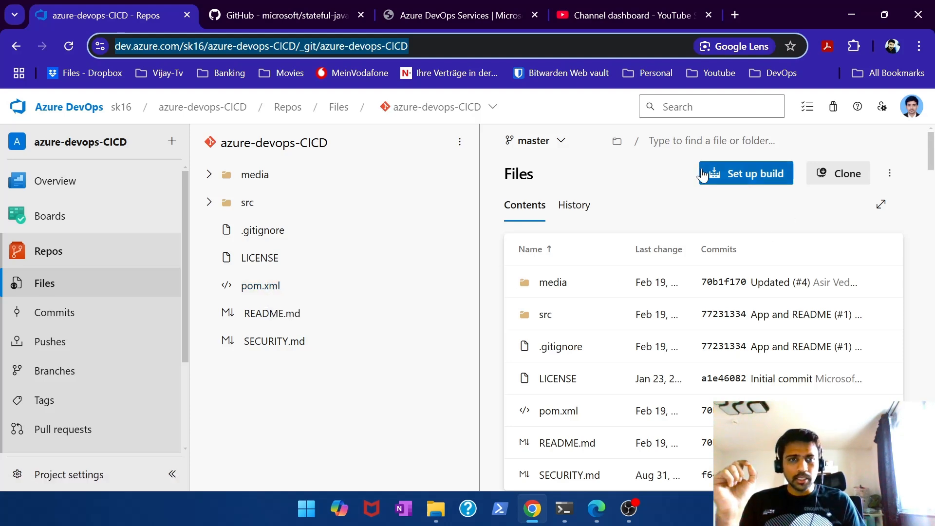
pyautogui.click(755, 184)
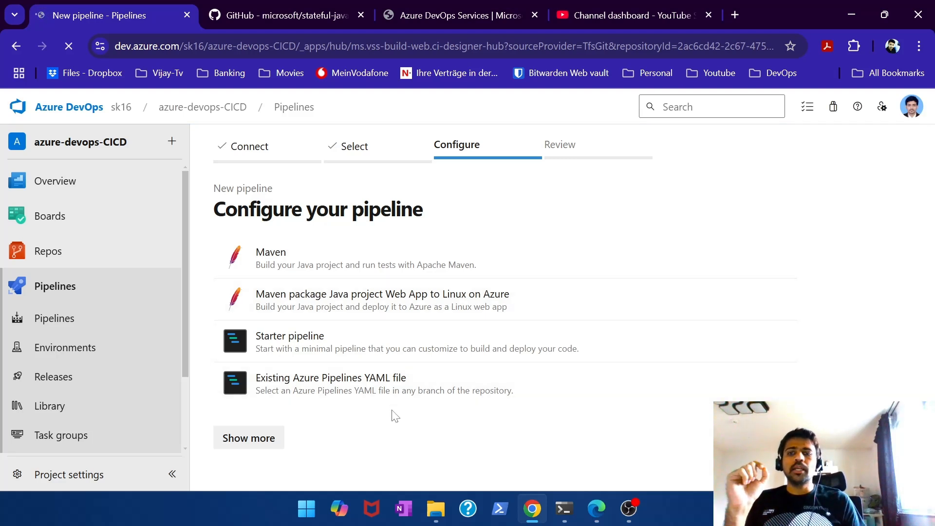
pyautogui.click(258, 440)
pyautogui.scroll(-7, 558, 310)
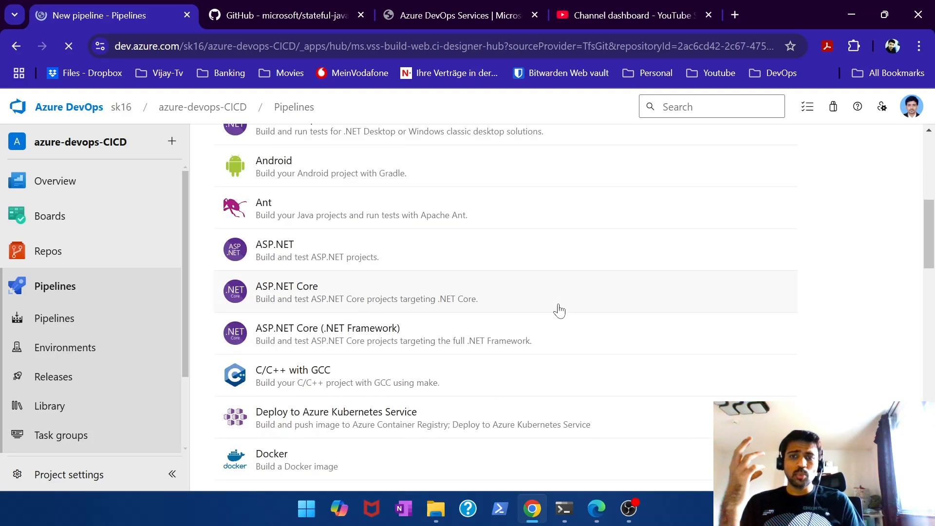
pyautogui.scroll(7, 559, 310)
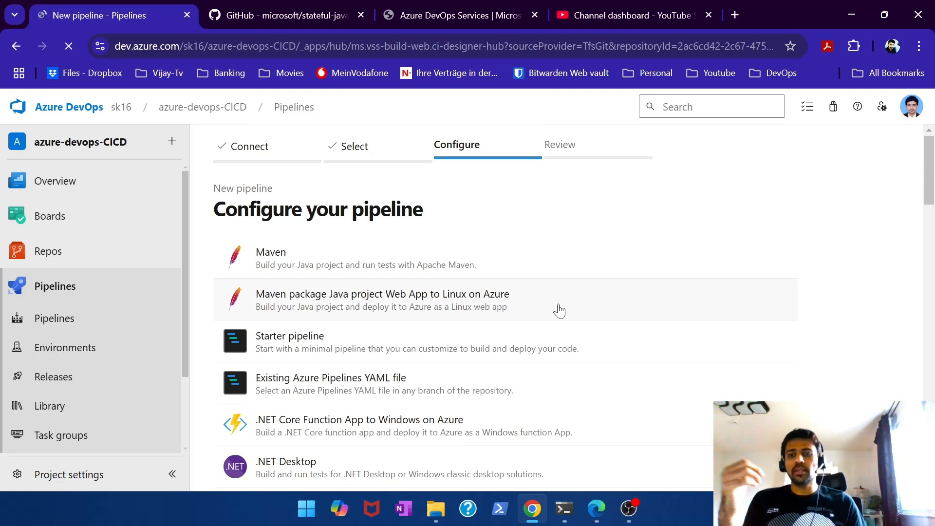
pyautogui.scroll(-3, 310, 272)
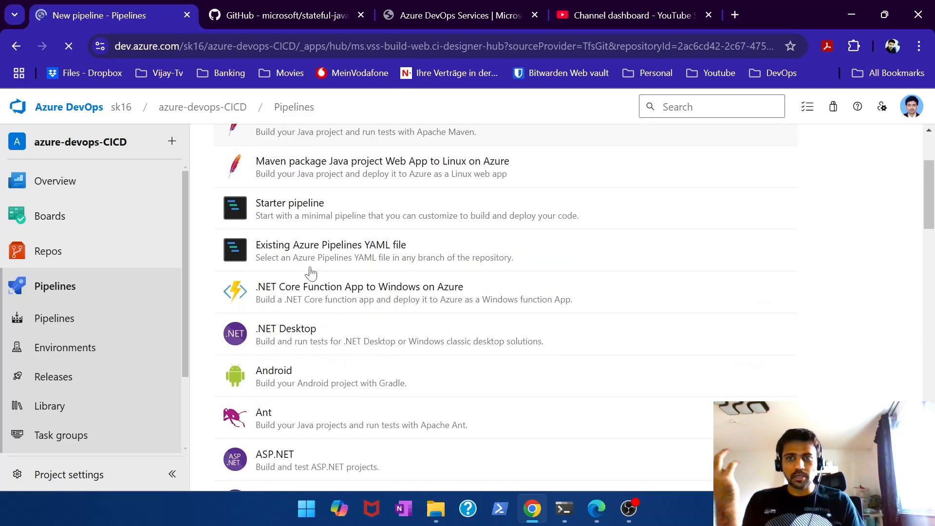
pyautogui.scroll(-1, 310, 272)
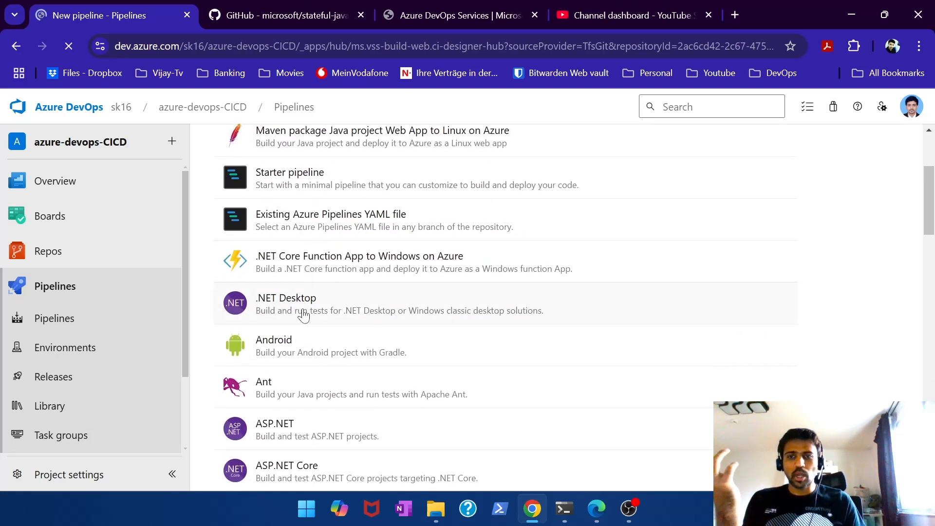
pyautogui.scroll(-2, 303, 314)
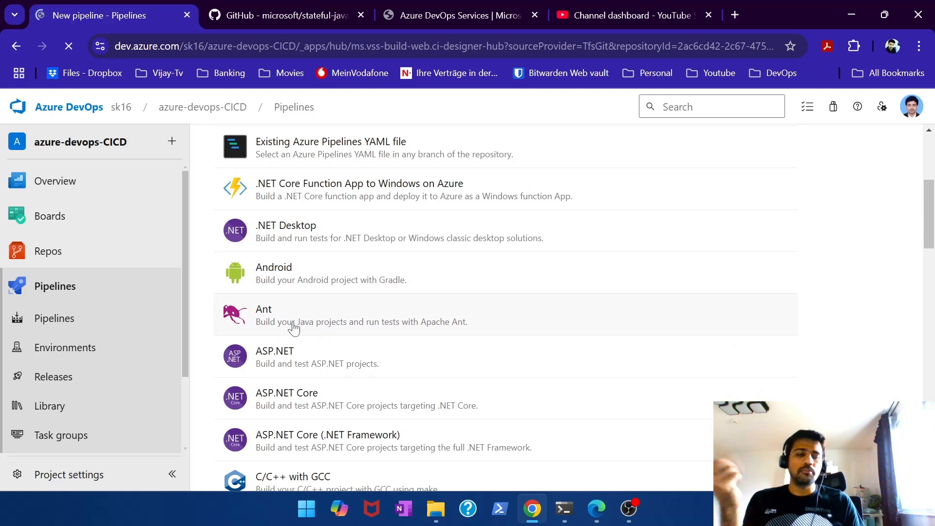
pyautogui.scroll(-3, 294, 327)
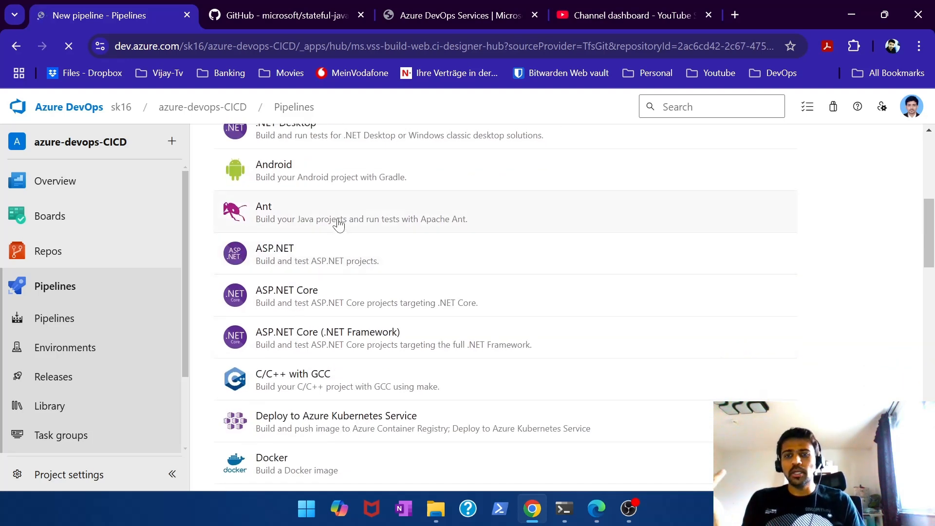
pyautogui.scroll(-2, 339, 225)
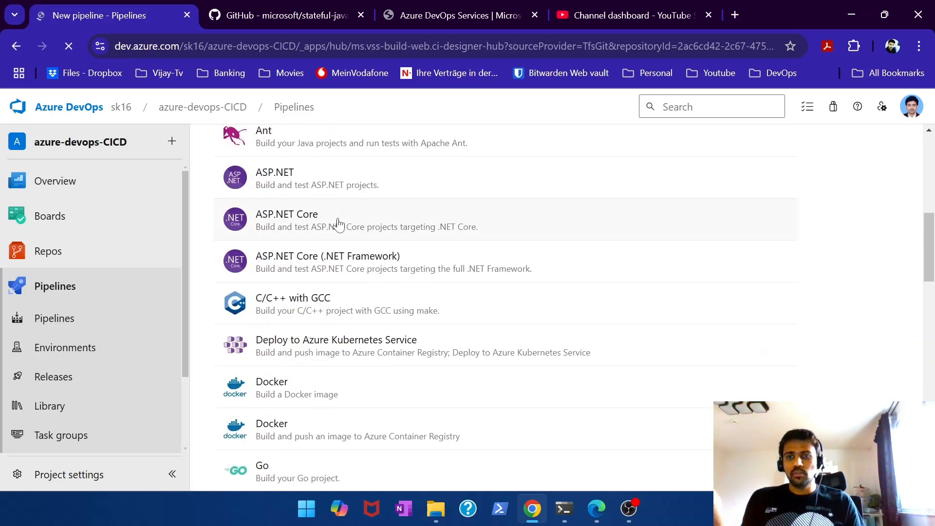
pyautogui.scroll(-3, 338, 225)
pyautogui.scroll(-3, 339, 225)
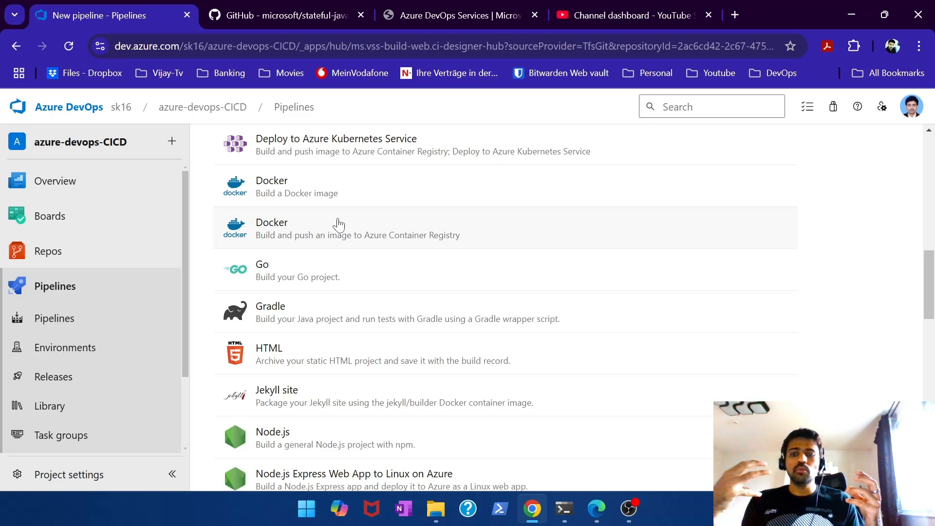
pyautogui.scroll(-5, 339, 225)
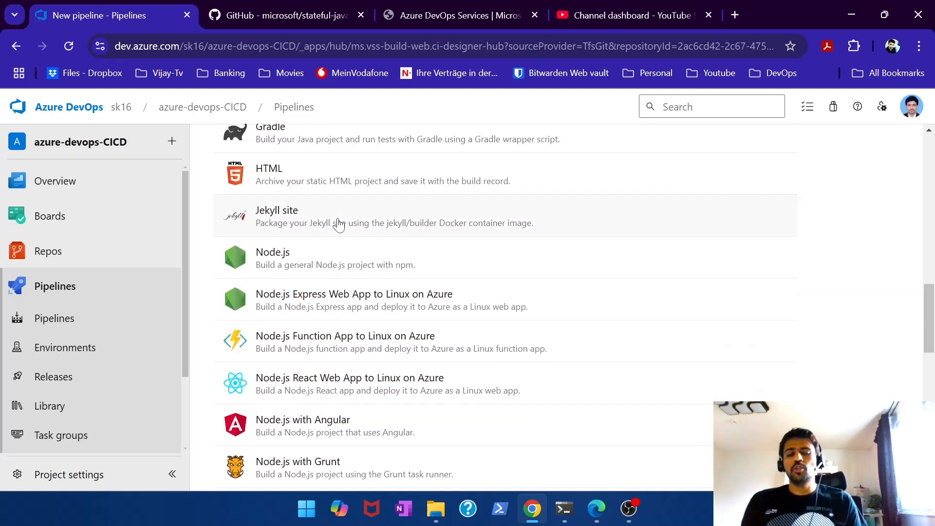
pyautogui.scroll(15, 338, 225)
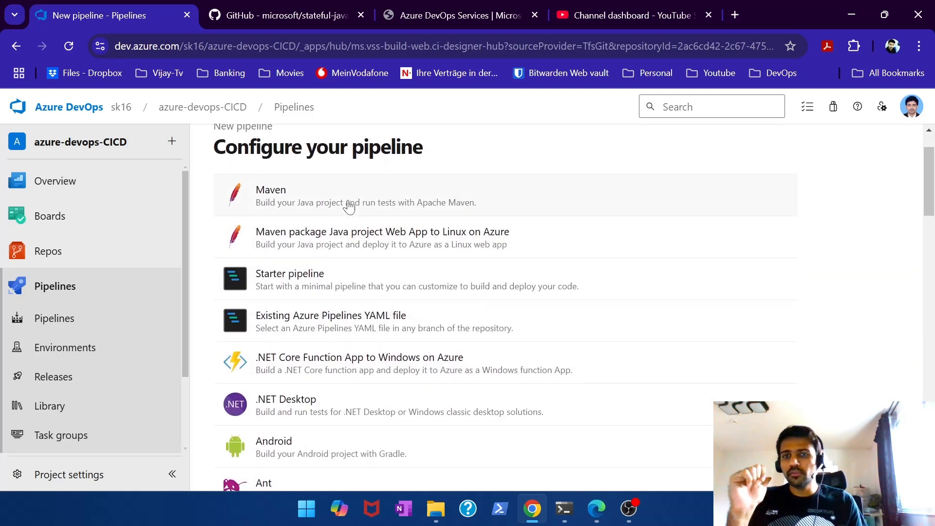
# Choose the Maven template, review its azure-pipelines.yml, and leave it unsaved for the project's Pipelines page.
pyautogui.click(349, 201)
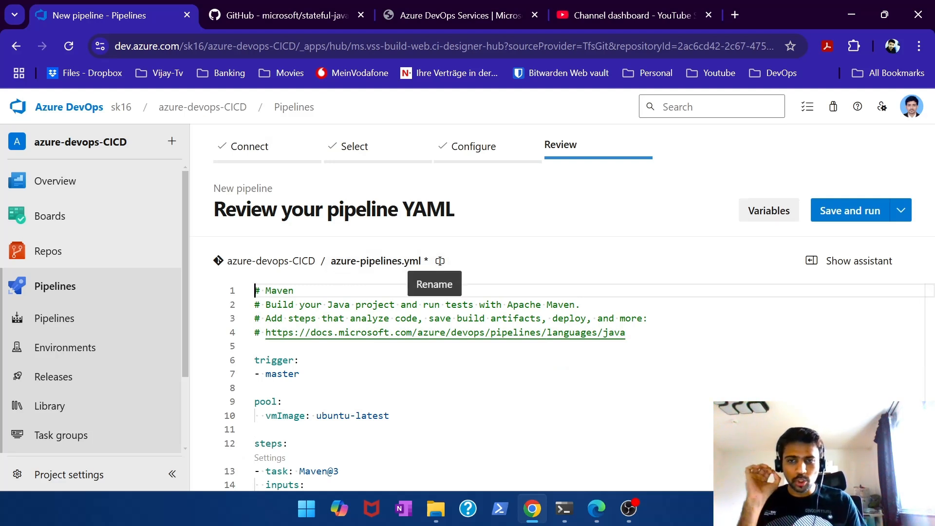
pyautogui.scroll(-3, 381, 273)
pyautogui.scroll(-3, 438, 341)
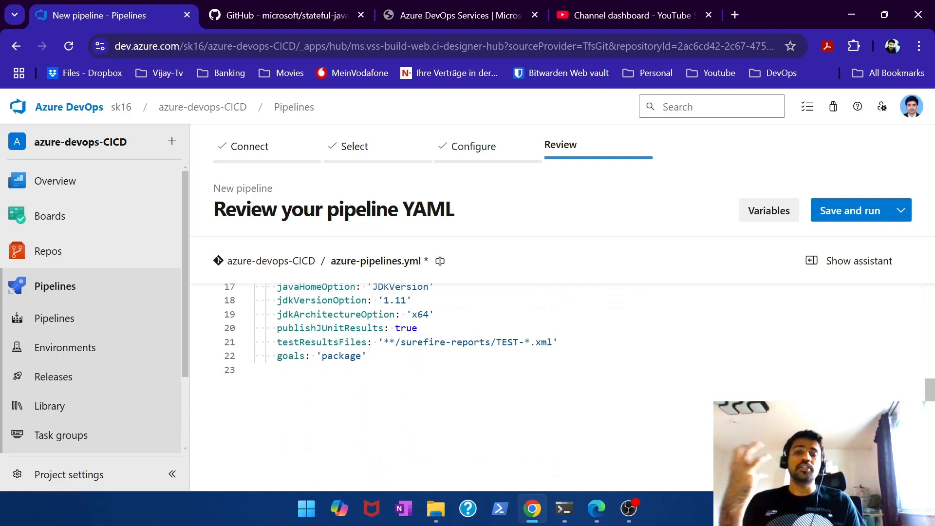
pyautogui.scroll(1, 538, 286)
pyautogui.scroll(1, 363, 331)
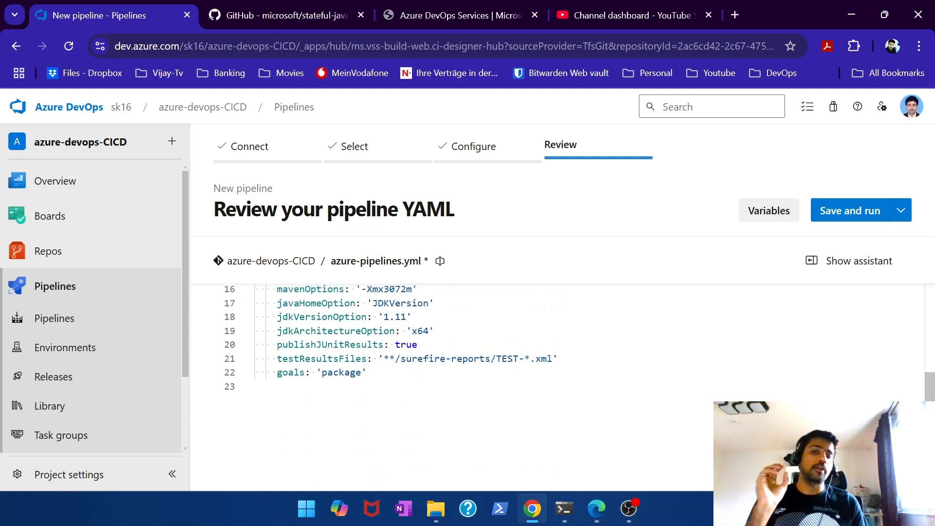
pyautogui.scroll(2, 404, 350)
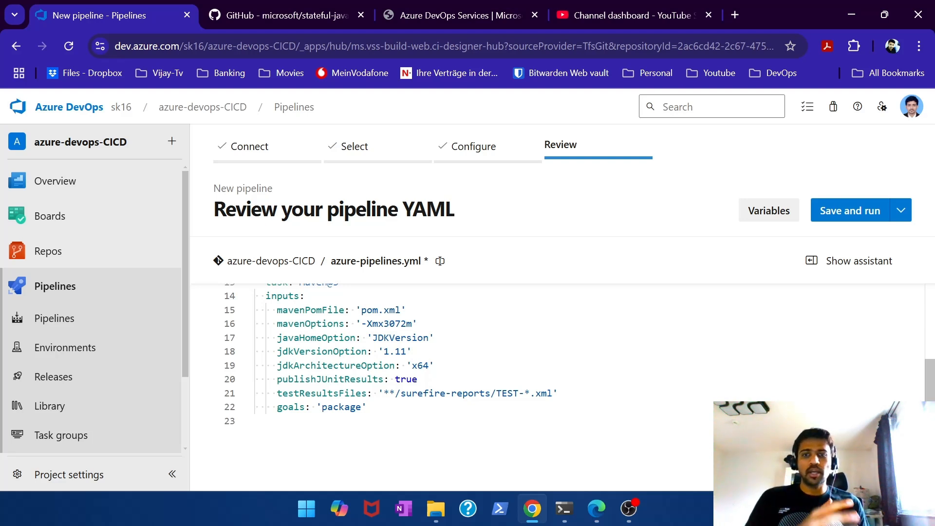
pyautogui.scroll(2, 404, 370)
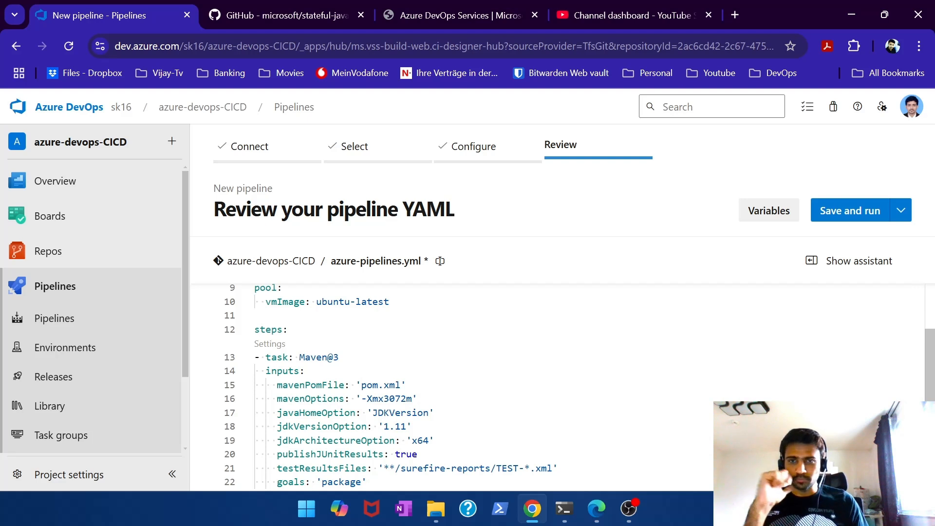
pyautogui.click(20, 286)
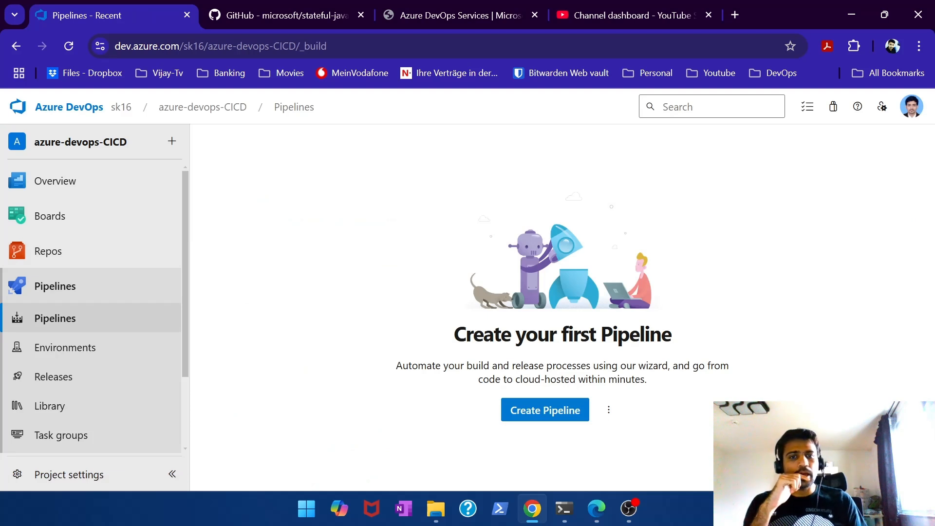
# Start a new pipeline in the classic editor from the Azure Repos Git repository azure-devops-CICD, using the master branch.
pyautogui.click(546, 410)
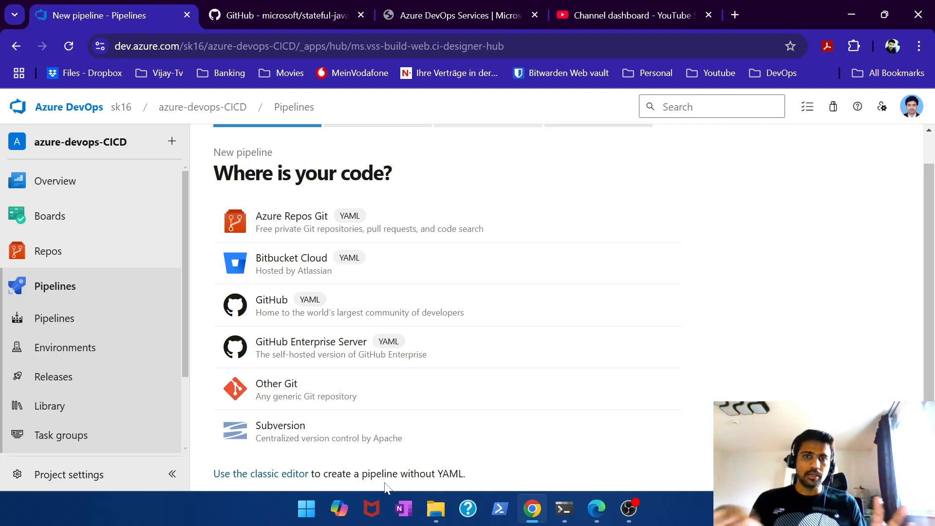
pyautogui.click(262, 474)
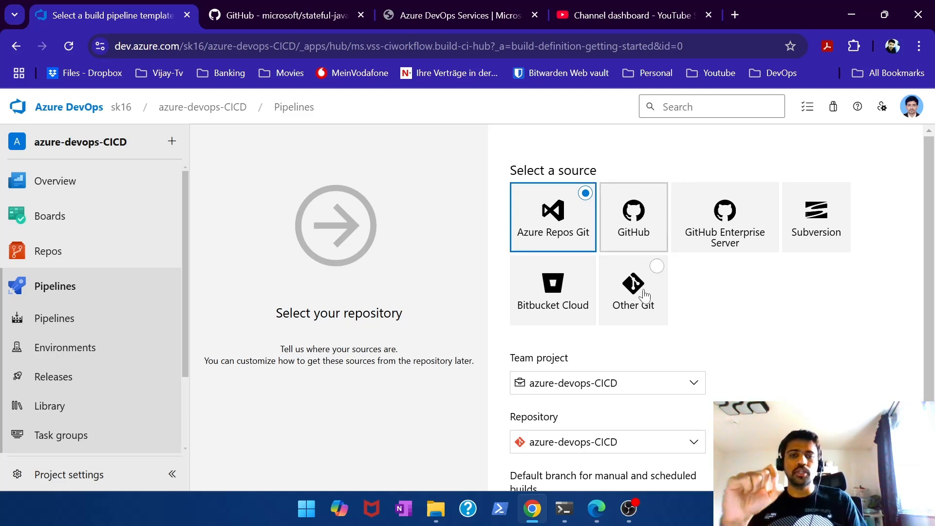
pyautogui.scroll(-2, 736, 343)
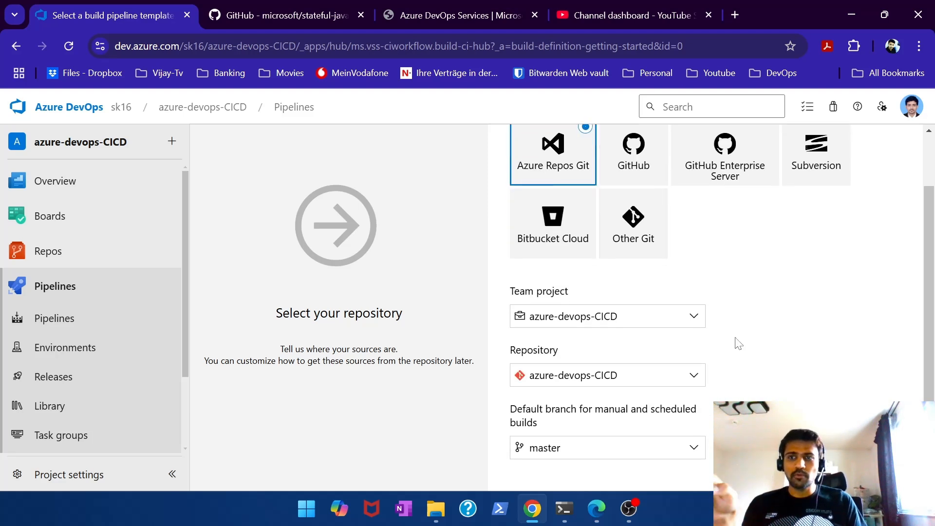
pyautogui.scroll(-1, 628, 297)
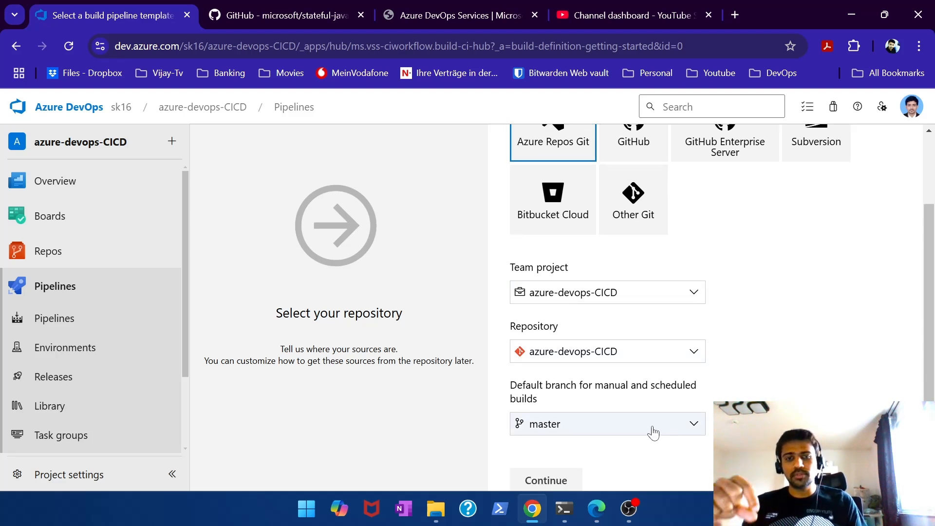
pyautogui.click(571, 475)
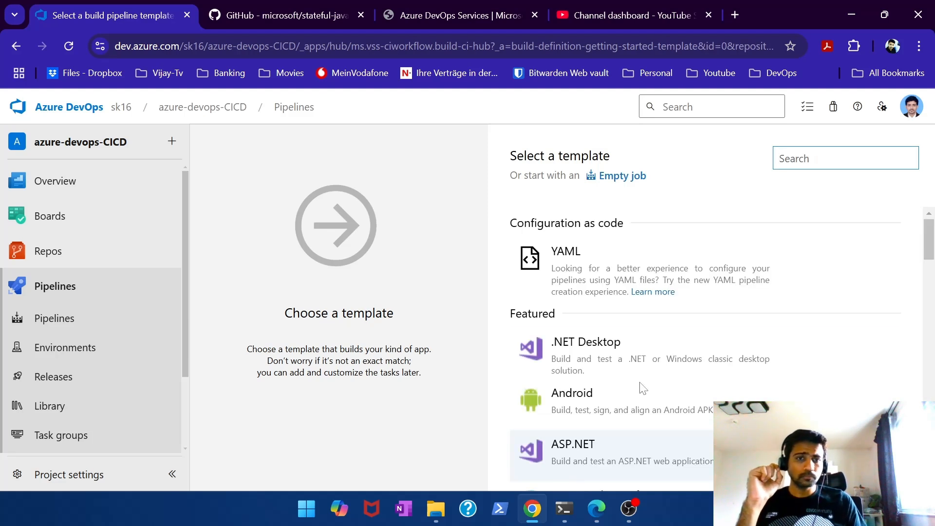
# Apply the Maven template to the build pipeline and review its pipeline and Get sources settings.
pyautogui.scroll(-1, 755, 307)
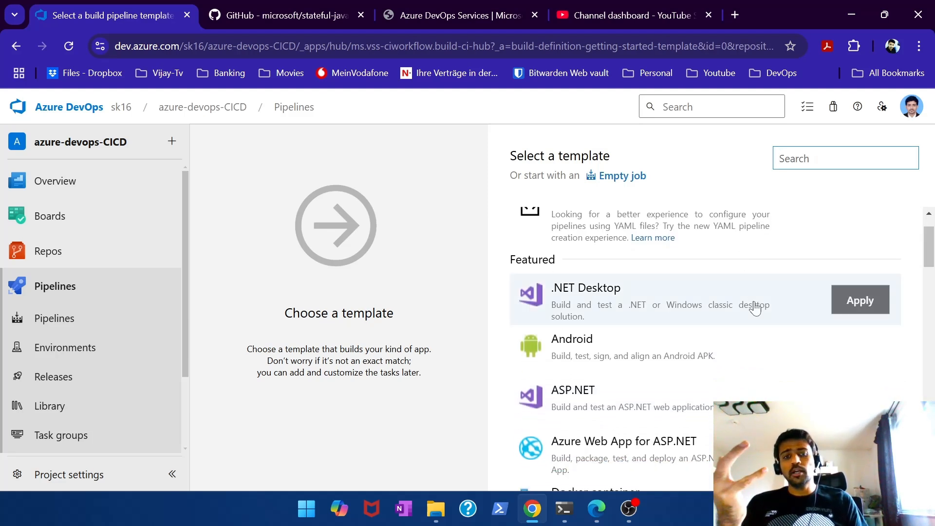
pyautogui.scroll(-2, 755, 307)
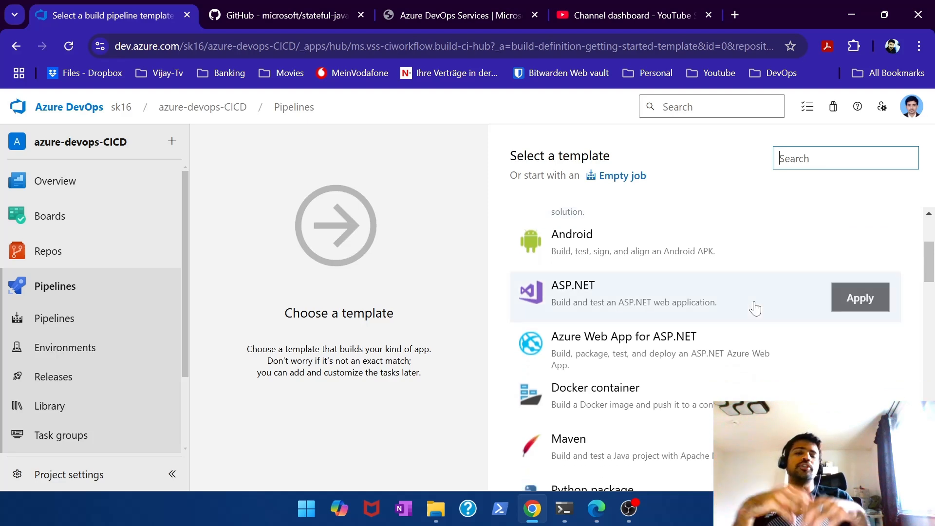
pyautogui.scroll(-3, 755, 308)
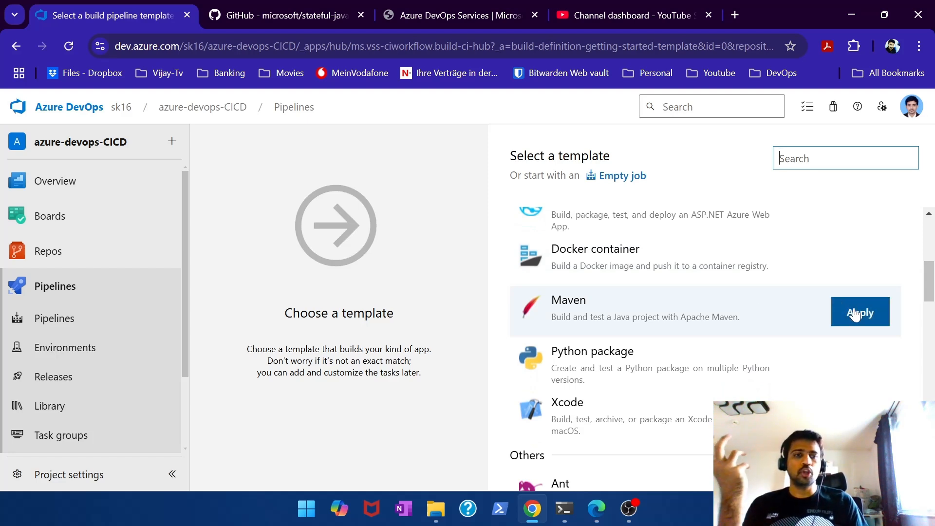
pyautogui.click(856, 314)
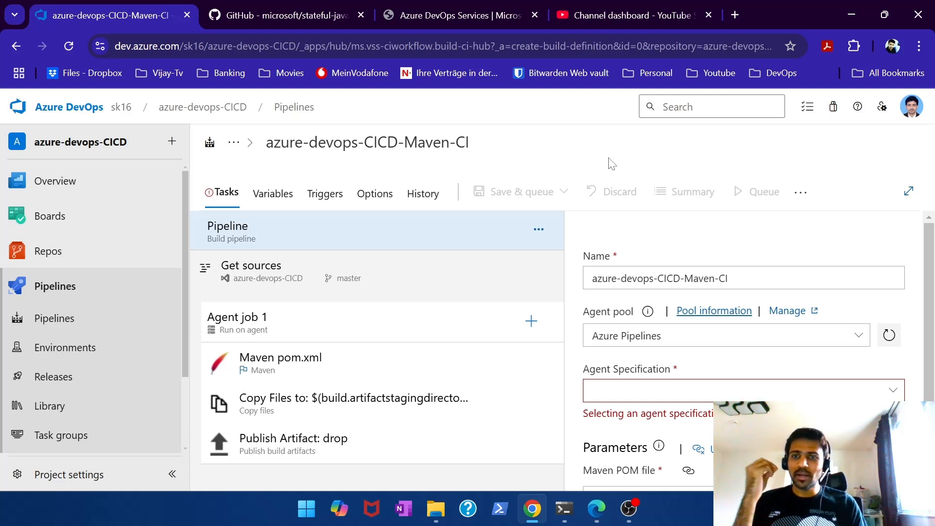
pyautogui.click(326, 234)
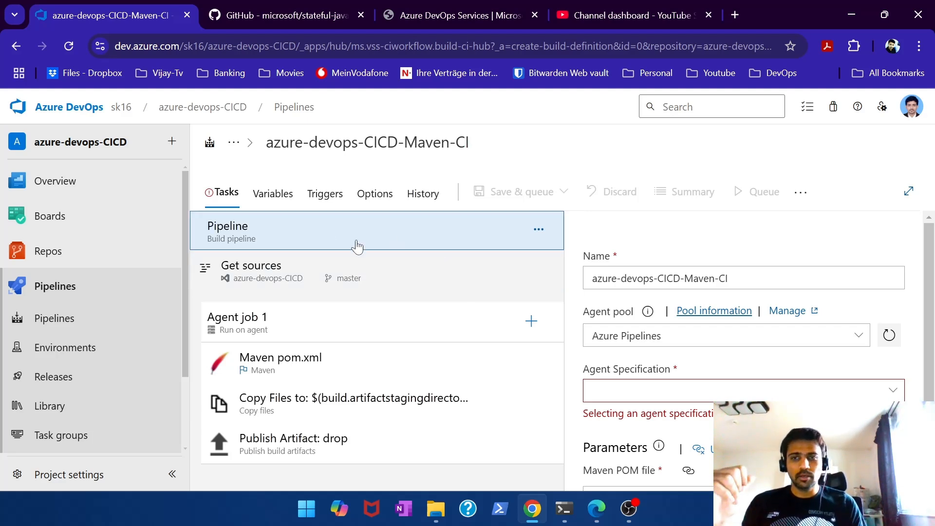
pyautogui.click(419, 271)
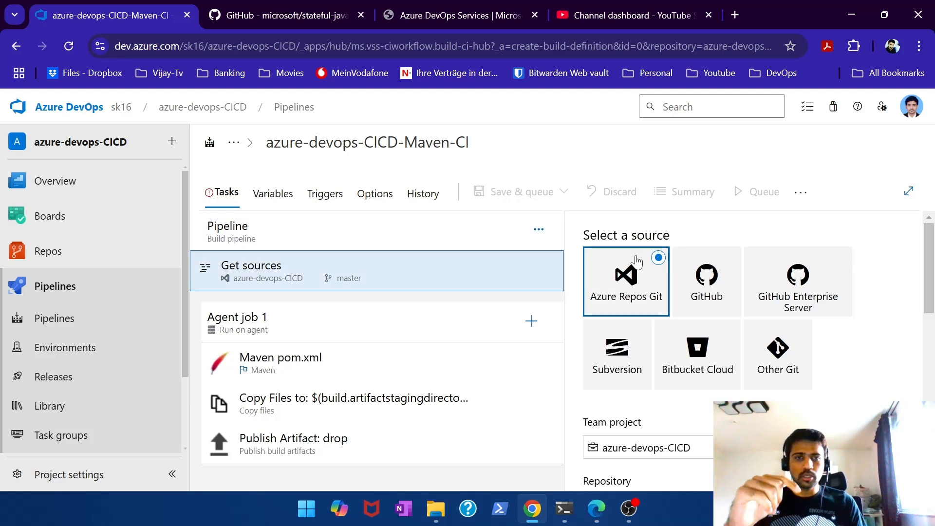
pyautogui.scroll(-1, 631, 281)
pyautogui.scroll(-3, 631, 282)
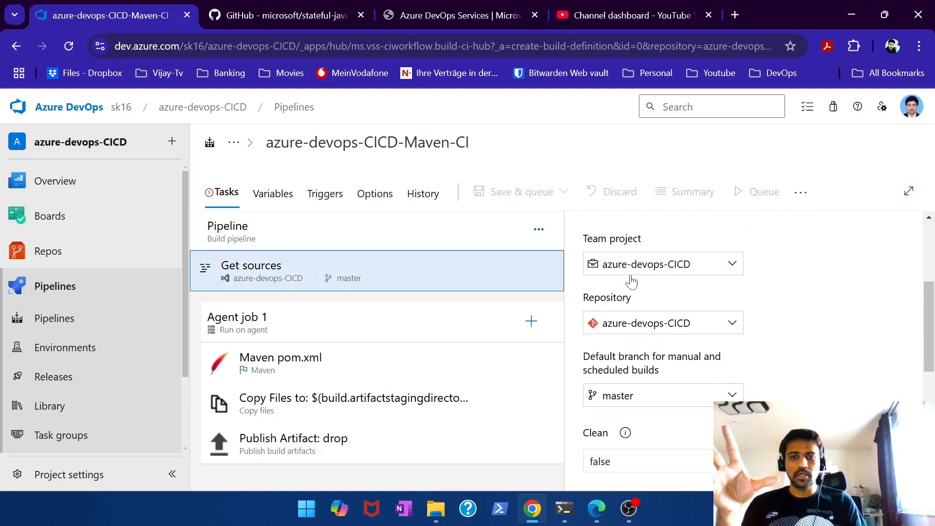
# Rename the pipeline's agent job to "Java Web Application".
pyautogui.click(354, 328)
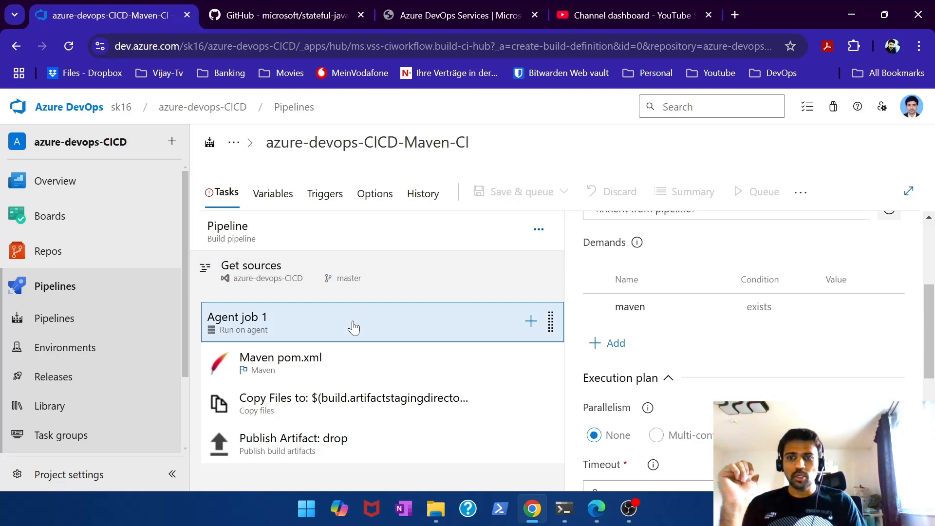
pyautogui.scroll(4, 675, 291)
pyautogui.click(682, 307)
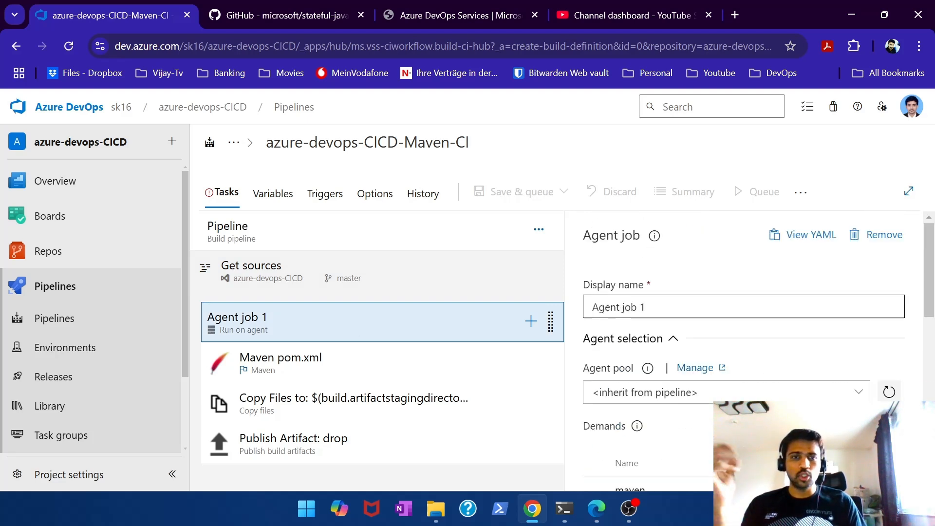
pyautogui.press('BackSpace')
pyautogui.press('BackSpace')
pyautogui.press('BackSpace')
pyautogui.press('BackSpace')
pyautogui.press('BackSpace')
pyautogui.press('BackSpace')
pyautogui.press('BackSpace')
pyautogui.press('BackSpace')
pyautogui.press('BackSpace')
pyautogui.press('BackSpace')
pyautogui.press('BackSpace')
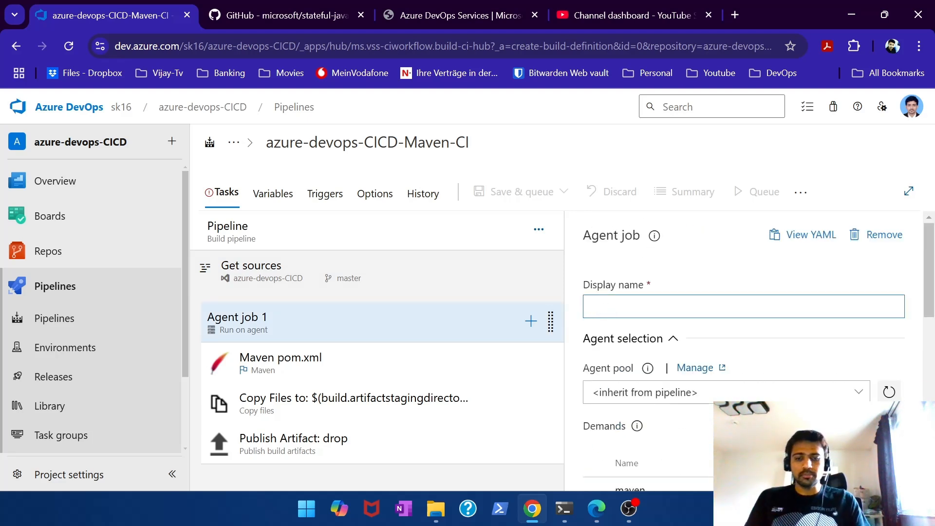
pyautogui.write('My')
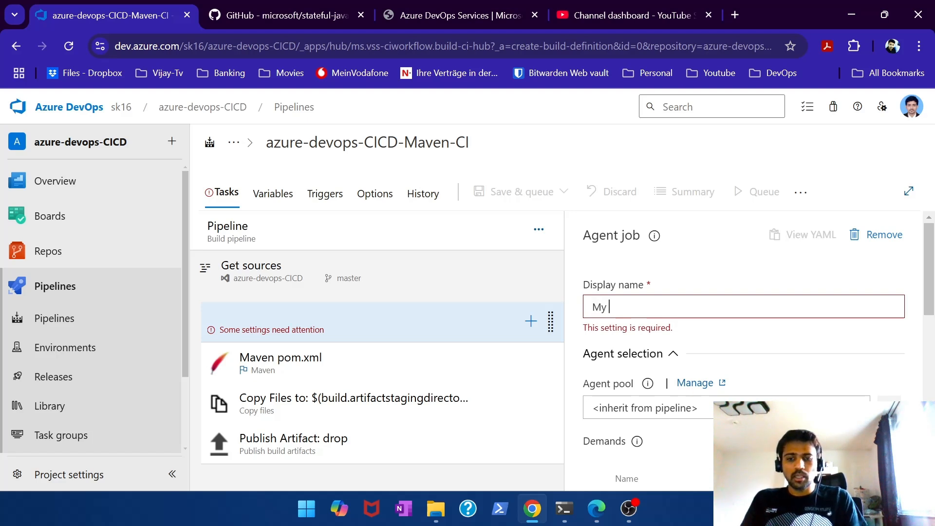
pyautogui.write(' Java A')
pyautogui.press('BackSpace')
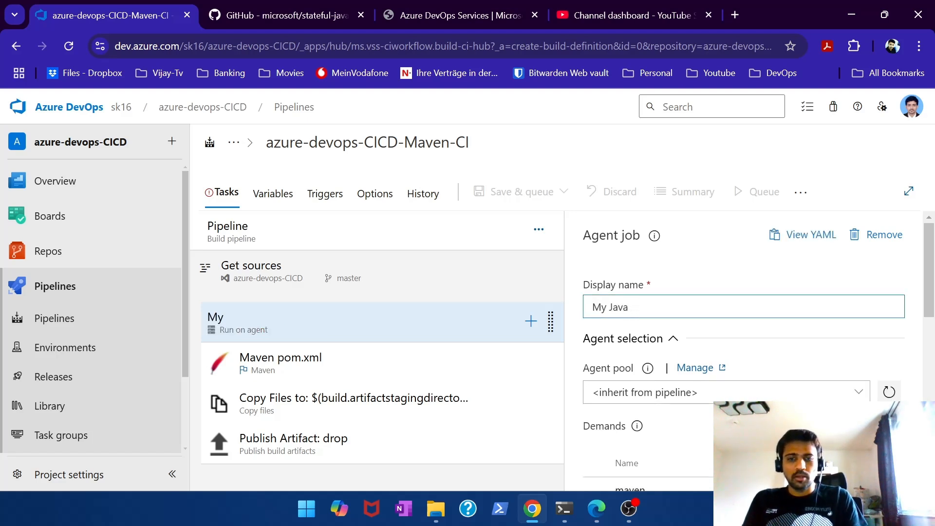
pyautogui.write('Web Appo')
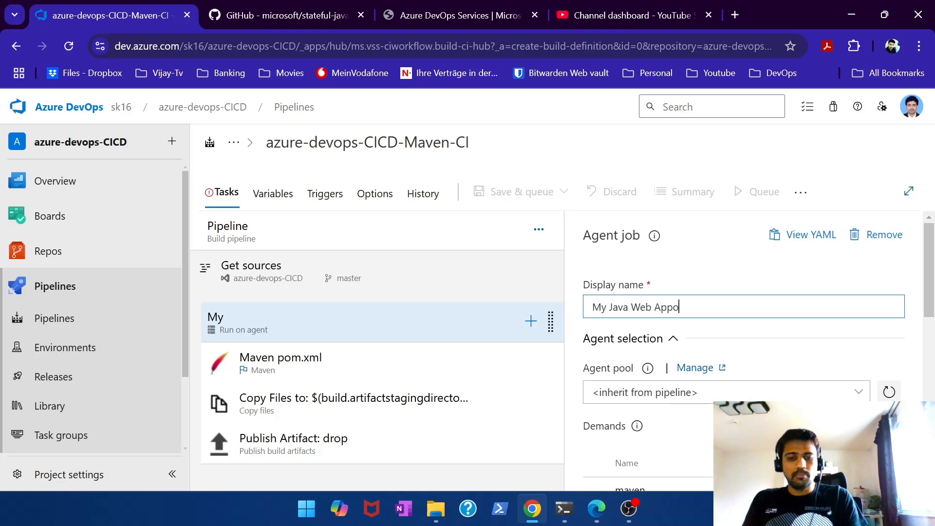
pyautogui.press('BackSpace')
pyautogui.write('lication')
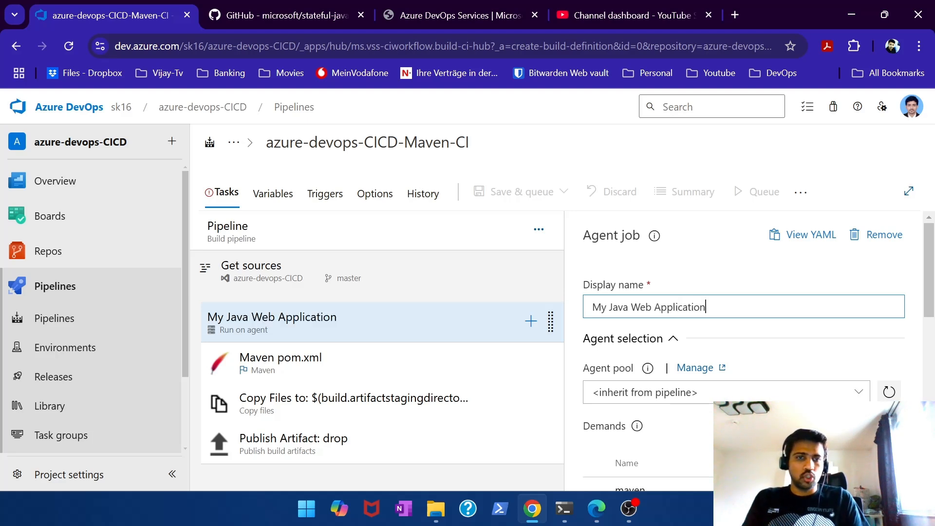
pyautogui.click(609, 307)
pyautogui.press('BackSpace')
pyautogui.press('BackSpace')
pyautogui.press('BackSpace')
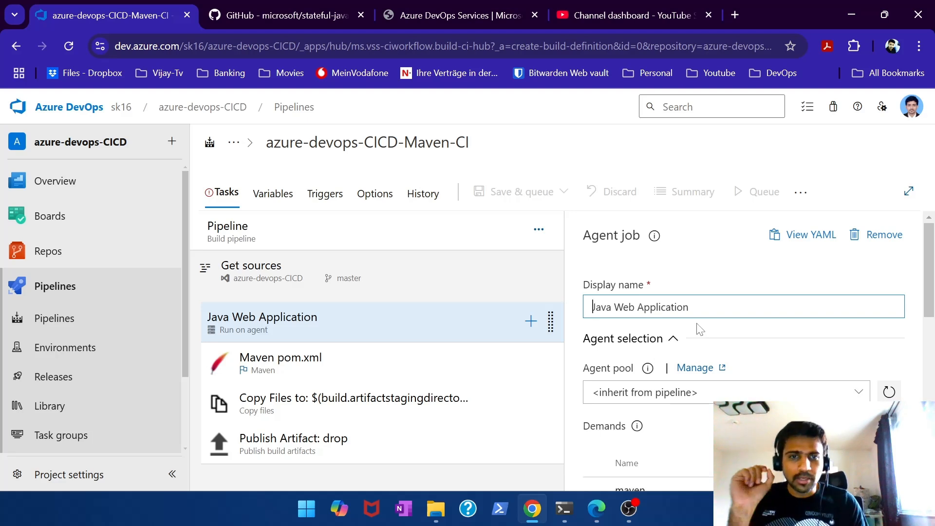
# Set the Java Web Application job's agent pool to the hosted Azure Pipelines pool.
pyautogui.scroll(-1, 700, 330)
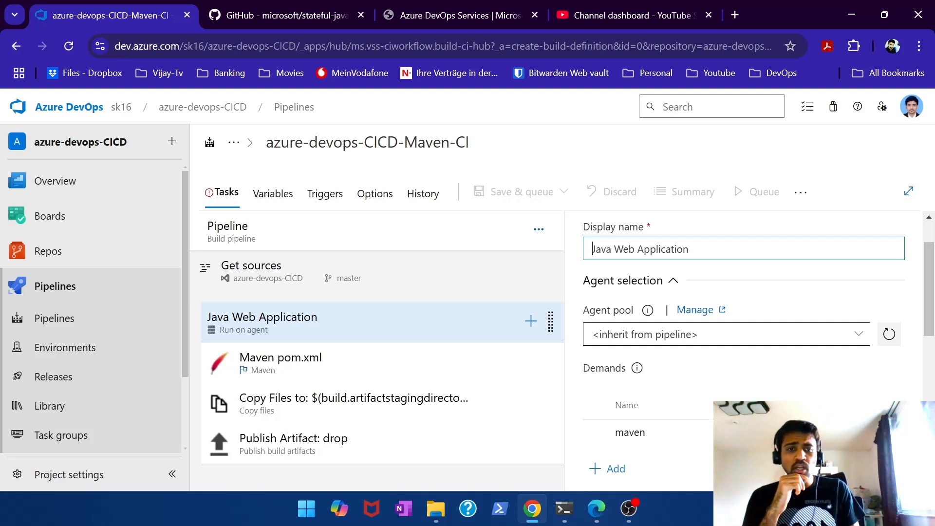
pyautogui.scroll(-1, 717, 334)
pyautogui.scroll(2, 716, 314)
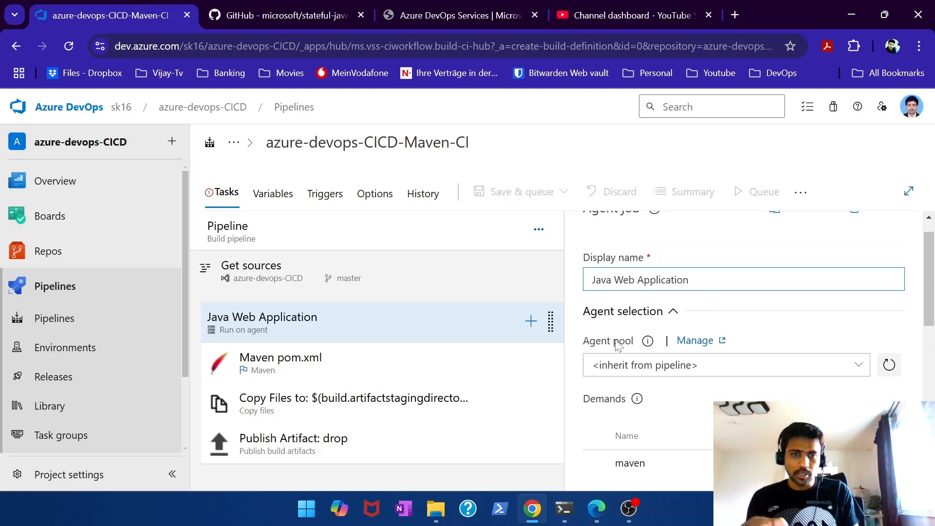
pyautogui.click(859, 366)
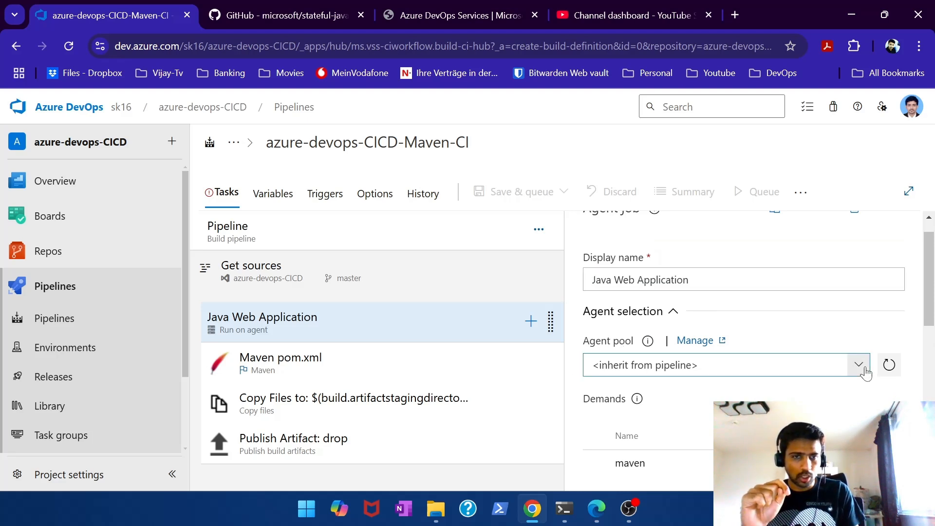
pyautogui.click(674, 412)
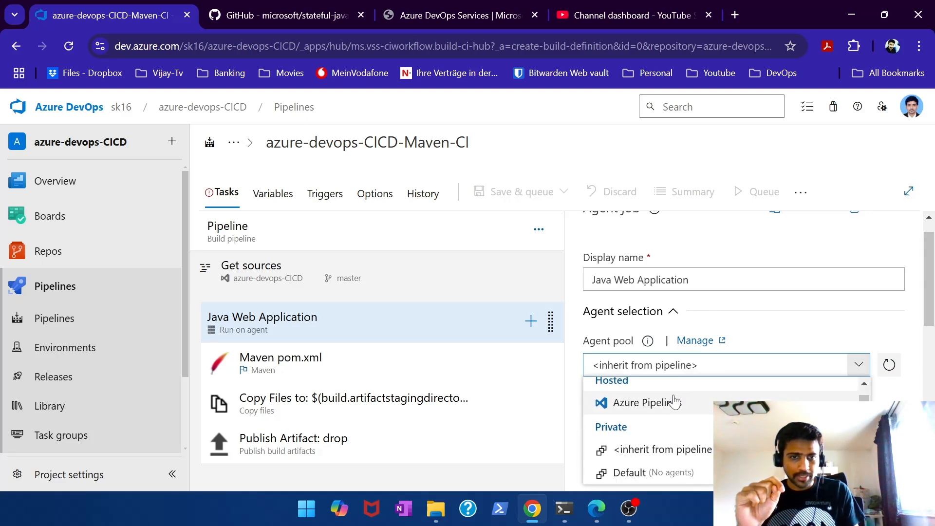
# Look through the available agent images and set the job's agent specification to "ubuntu latest".
pyautogui.scroll(-3, 745, 331)
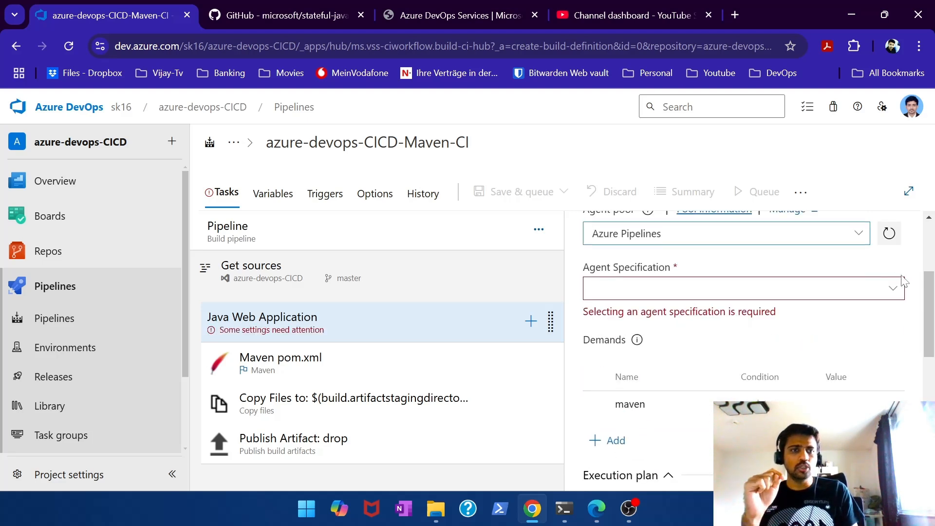
pyautogui.click(895, 288)
pyautogui.scroll(-4, 831, 360)
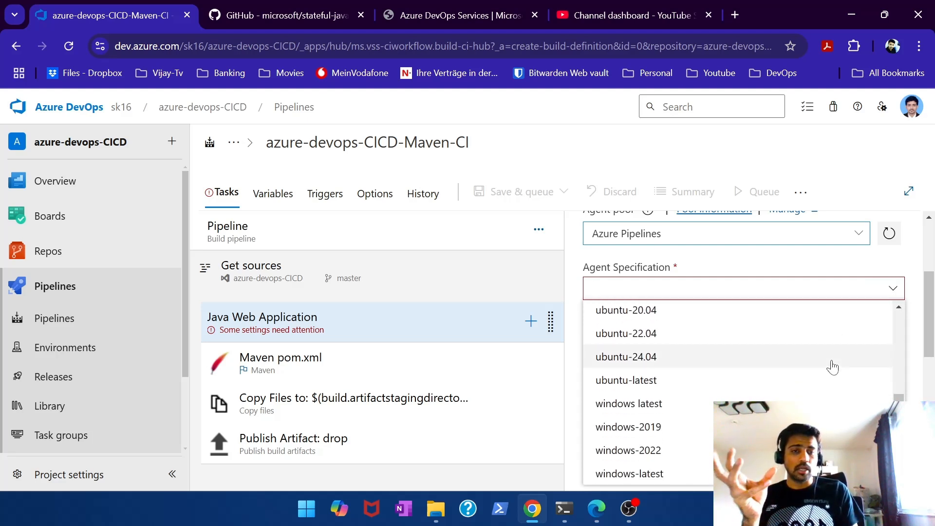
pyautogui.scroll(2, 638, 433)
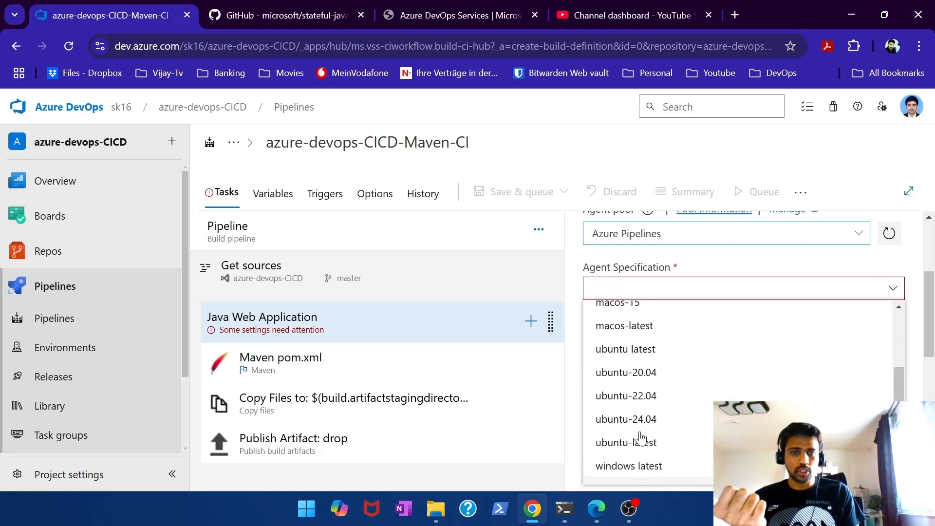
pyautogui.scroll(2, 649, 375)
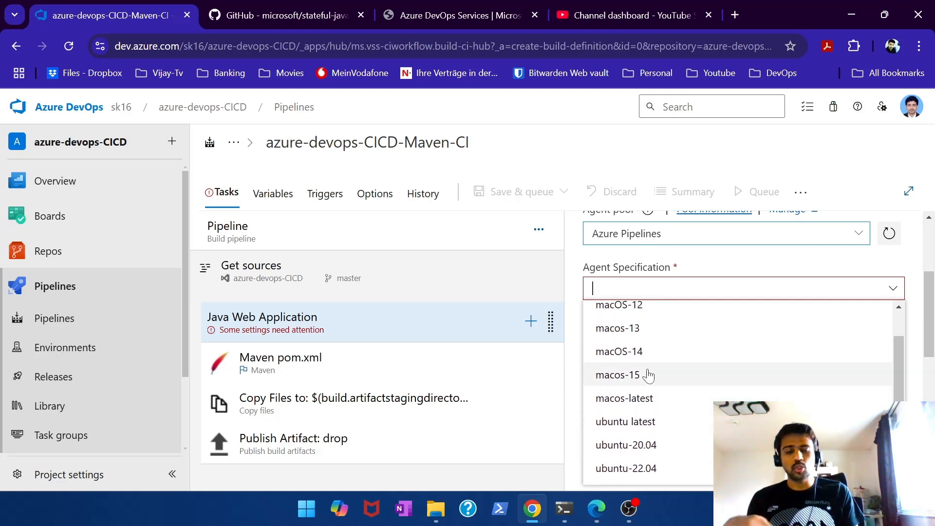
pyautogui.scroll(-1, 649, 375)
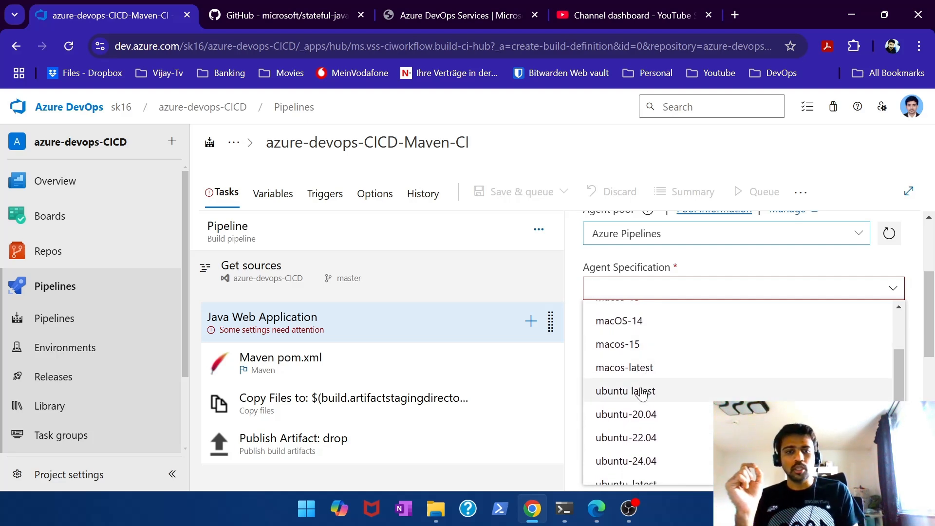
pyautogui.click(640, 391)
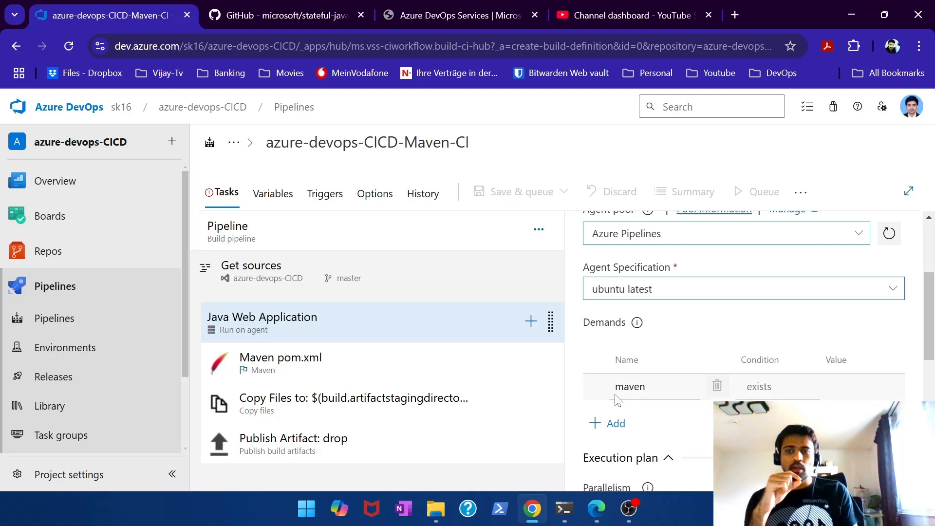
# Add "git" and "java" as demands of the agent job, each with the condition "exists".
pyautogui.scroll(-1, 695, 328)
pyautogui.scroll(-3, 695, 329)
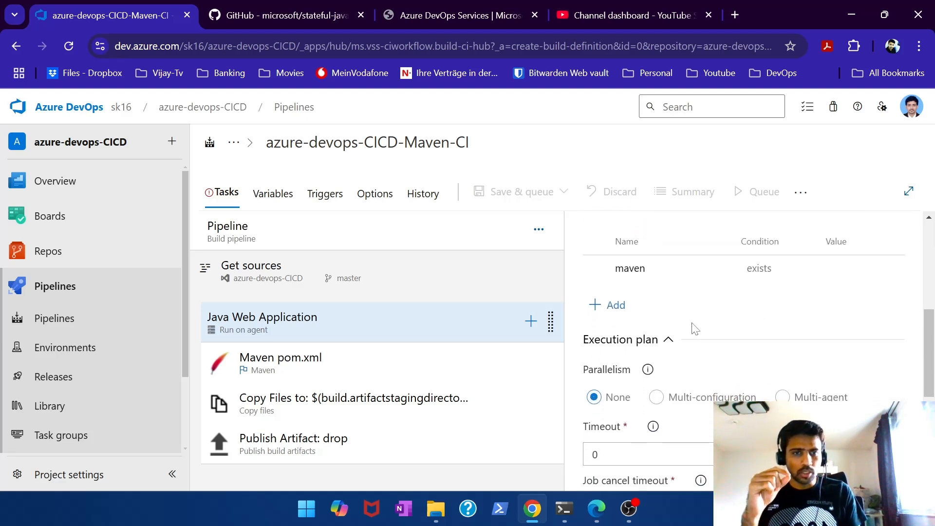
pyautogui.scroll(1, 692, 330)
pyautogui.scroll(1, 693, 329)
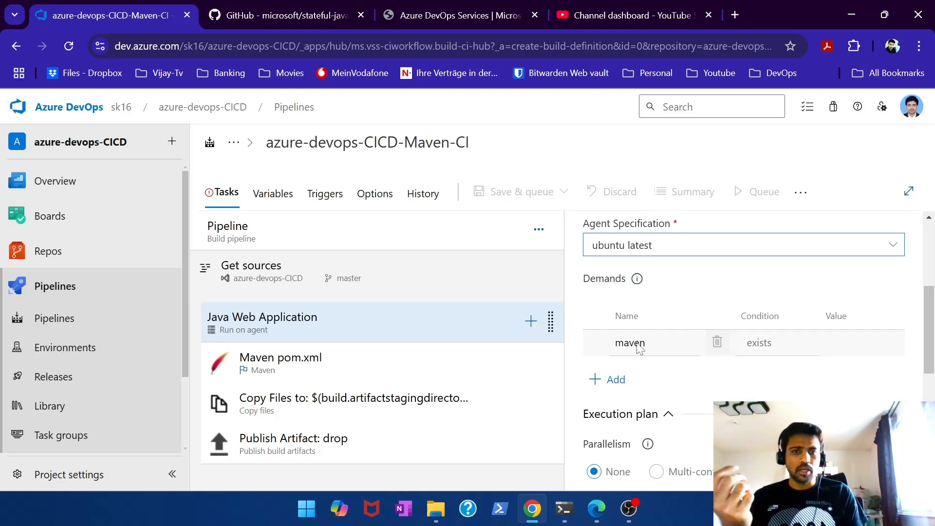
pyautogui.click(608, 379)
pyautogui.write('git')
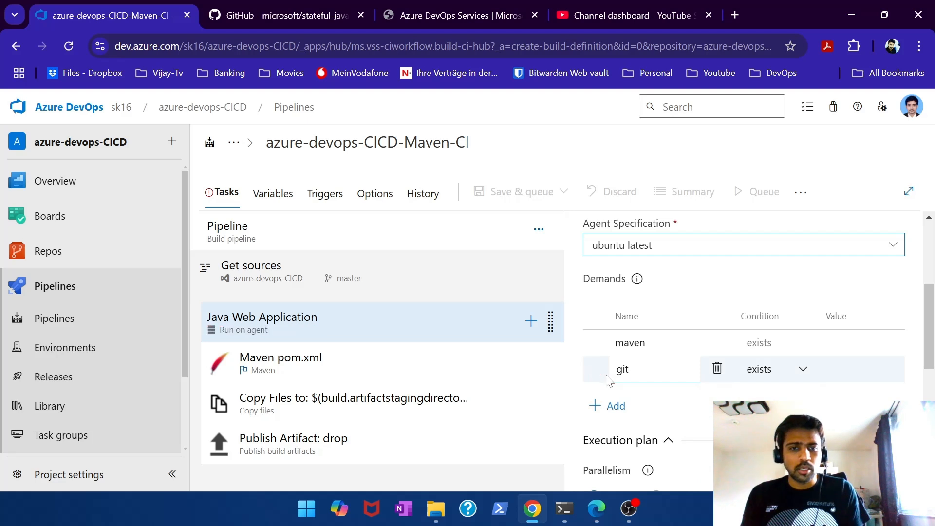
pyautogui.click(621, 414)
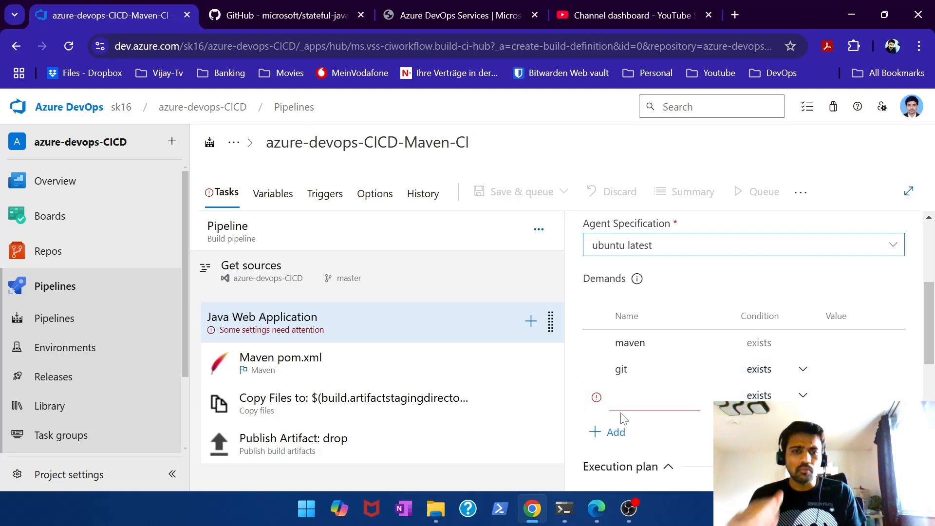
pyautogui.write('java')
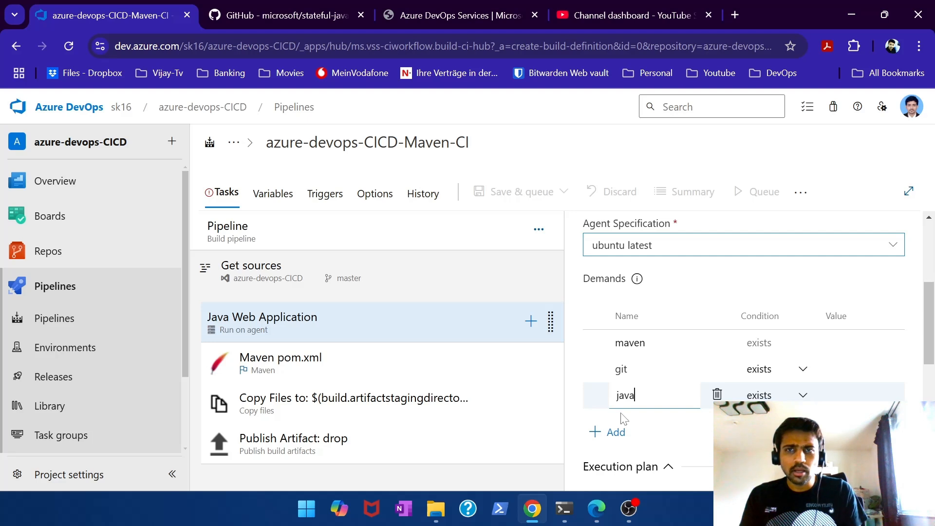
# Change the "java" demand of the Java Web Application job to "java8".
pyautogui.write('8')
pyautogui.scroll(-2, 706, 426)
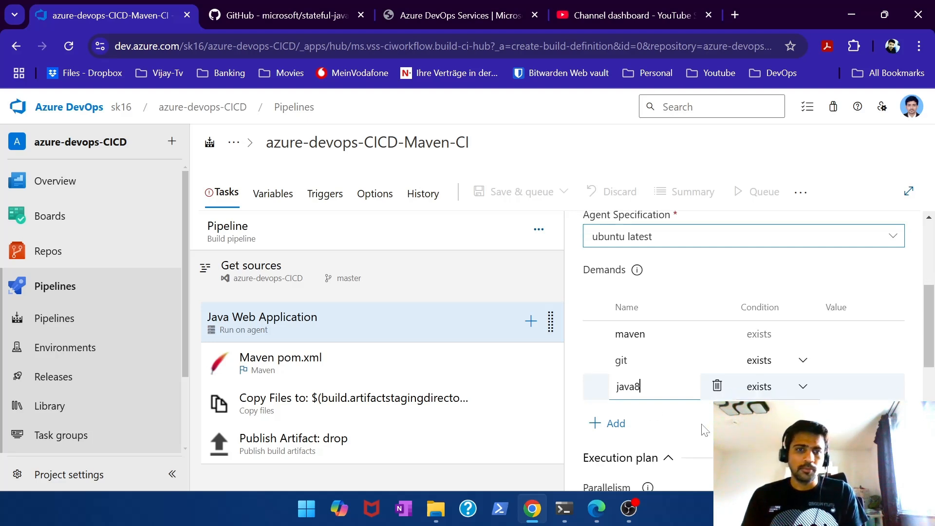
pyautogui.click(753, 341)
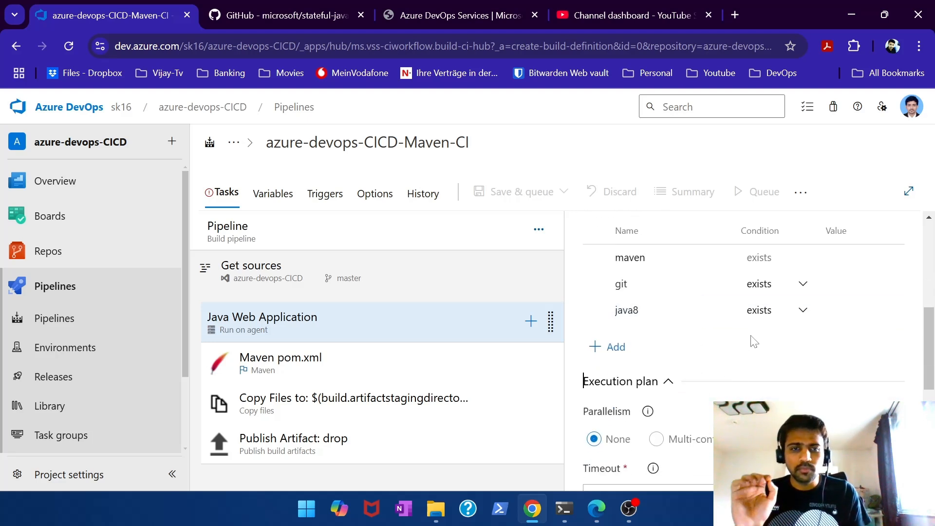
pyautogui.scroll(-6, 754, 340)
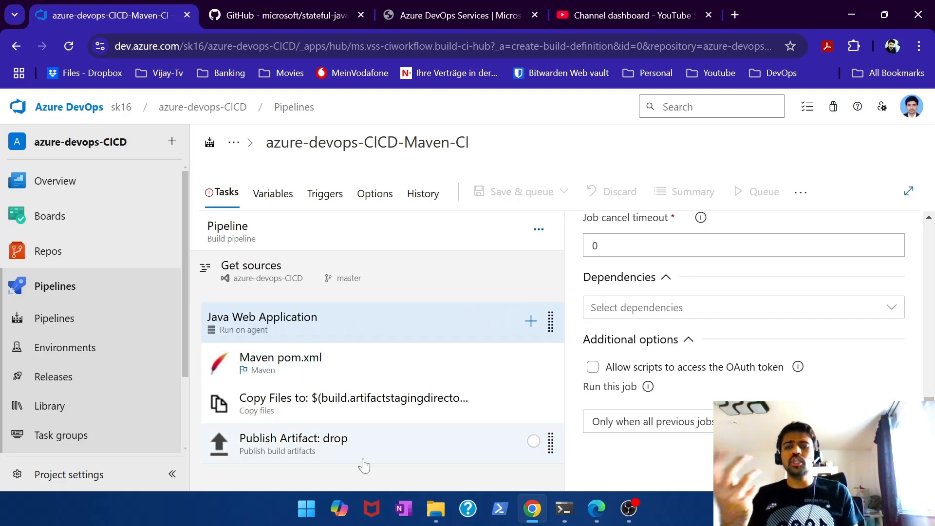
# Examine the Maven pom.xml task's settings, from POM file and goals through JUnit test results and code coverage to code analysis.
pyautogui.click(330, 373)
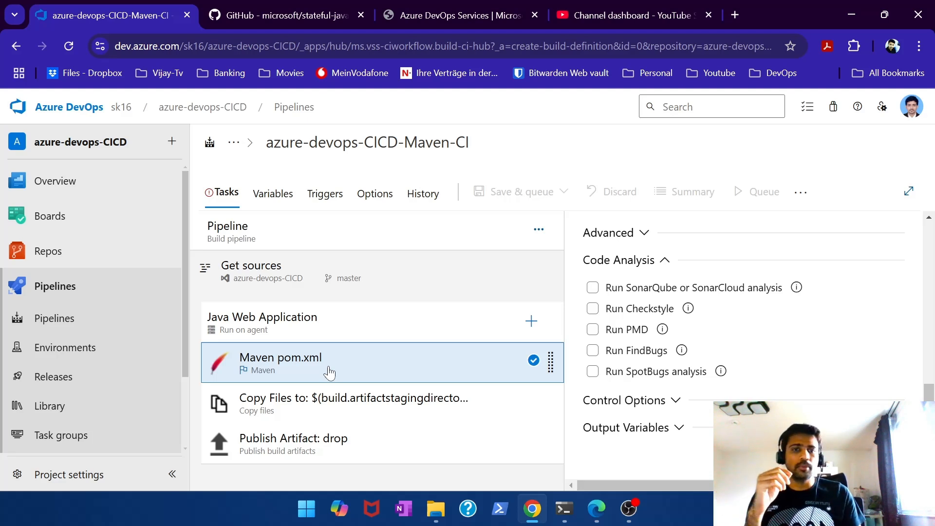
pyautogui.scroll(10, 638, 317)
pyautogui.scroll(-2, 641, 317)
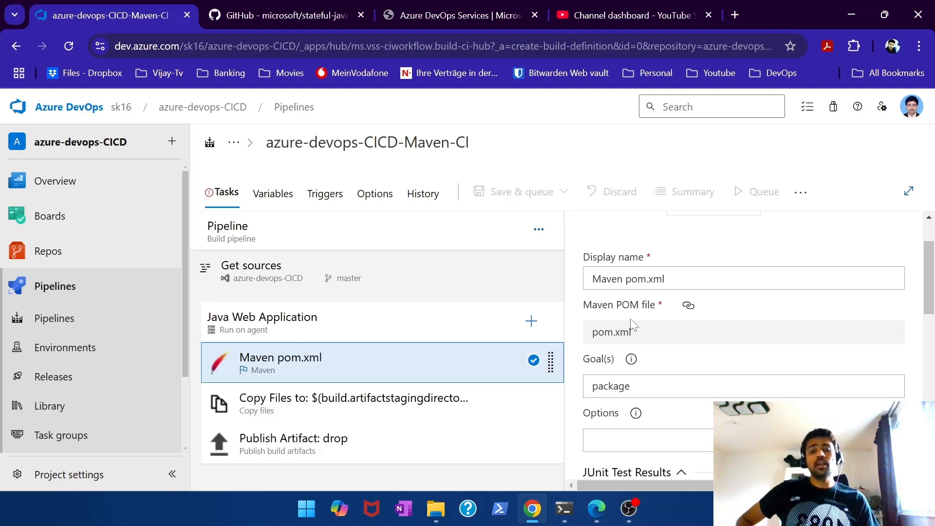
pyautogui.scroll(-2, 609, 371)
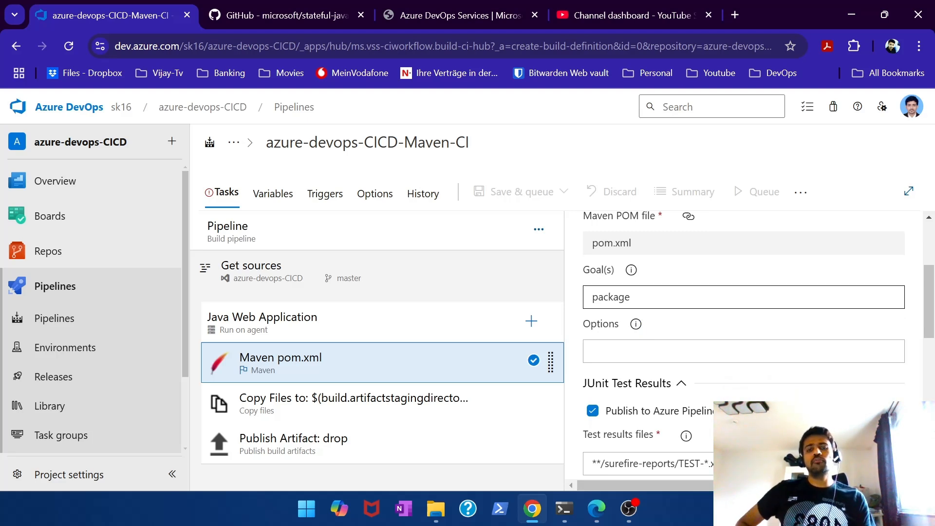
pyautogui.scroll(-2, 639, 307)
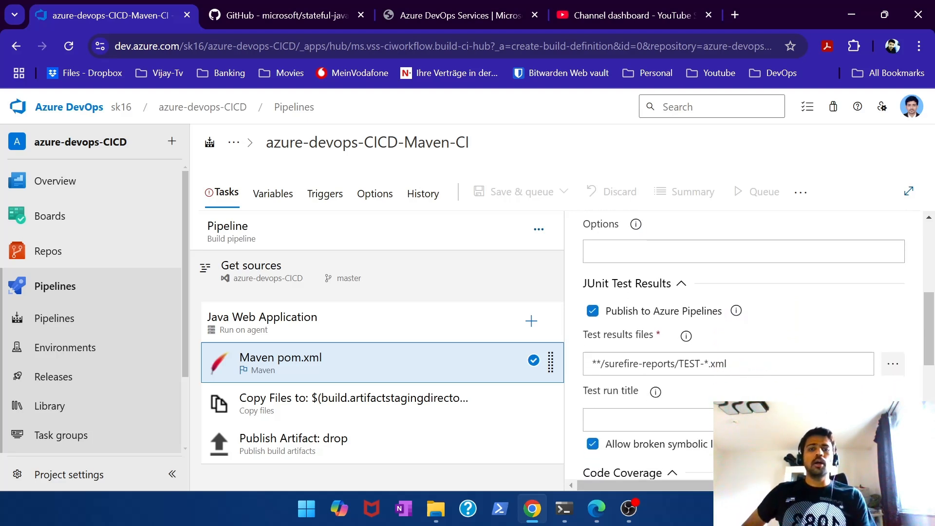
pyautogui.scroll(-2, 640, 307)
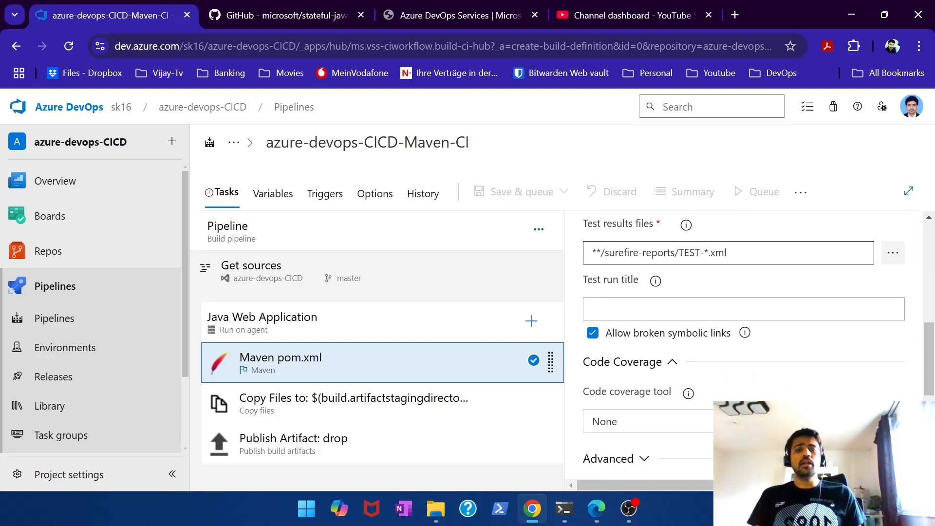
pyautogui.scroll(1, 668, 256)
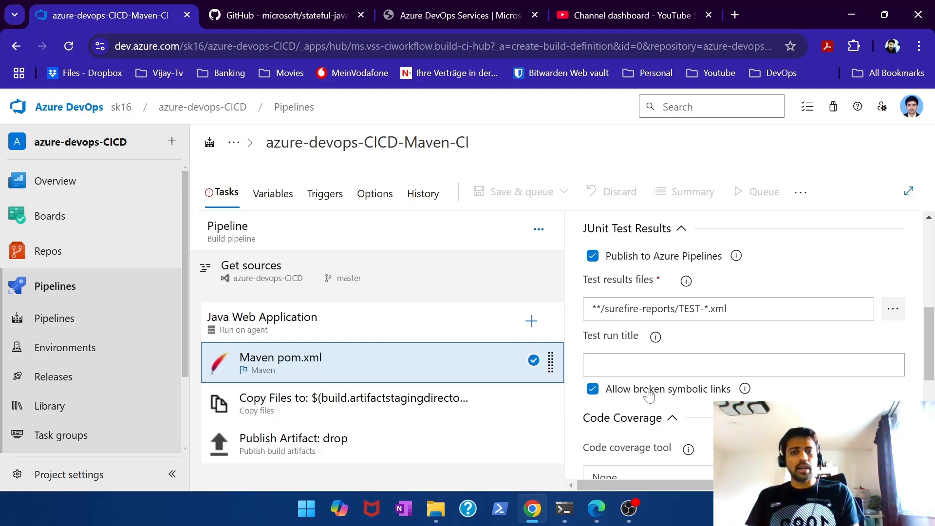
pyautogui.scroll(-2, 647, 392)
pyautogui.scroll(1, 648, 396)
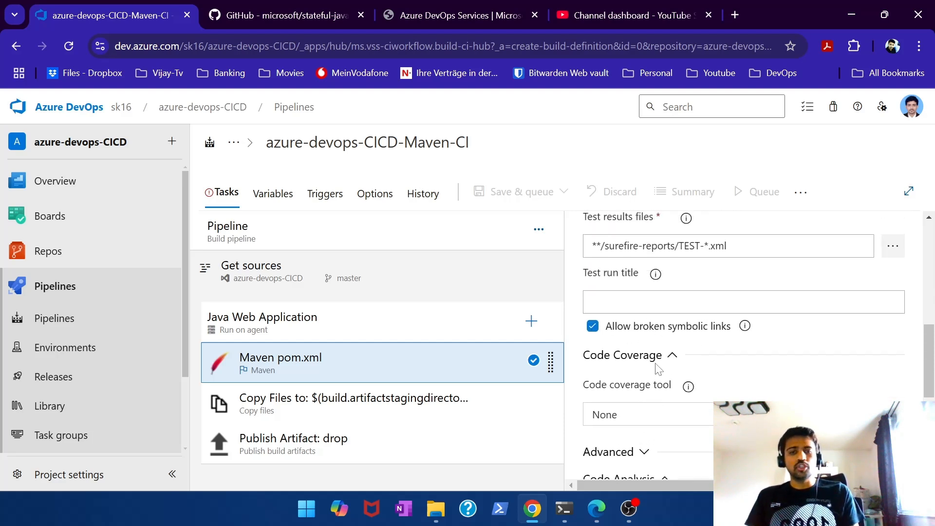
pyautogui.scroll(-1, 657, 370)
pyautogui.scroll(-2, 658, 370)
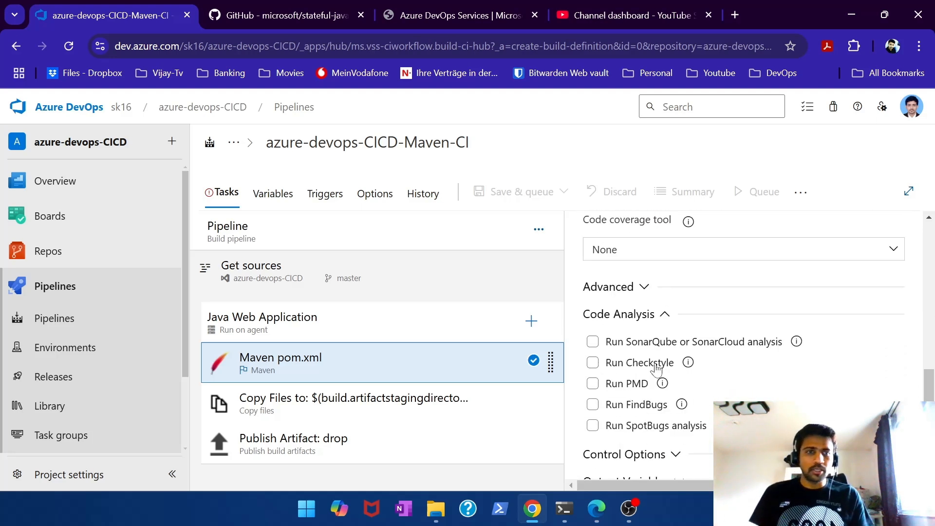
pyautogui.scroll(8, 656, 369)
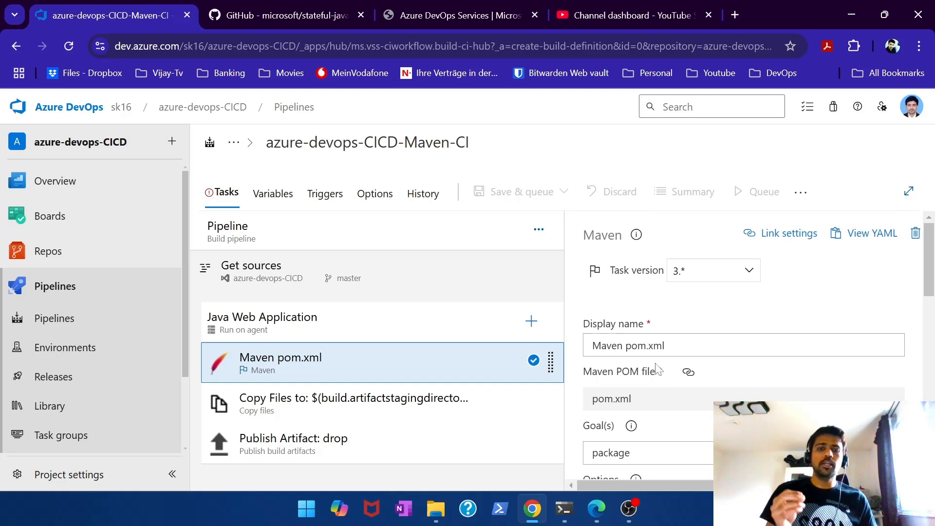
pyautogui.scroll(-3, 658, 369)
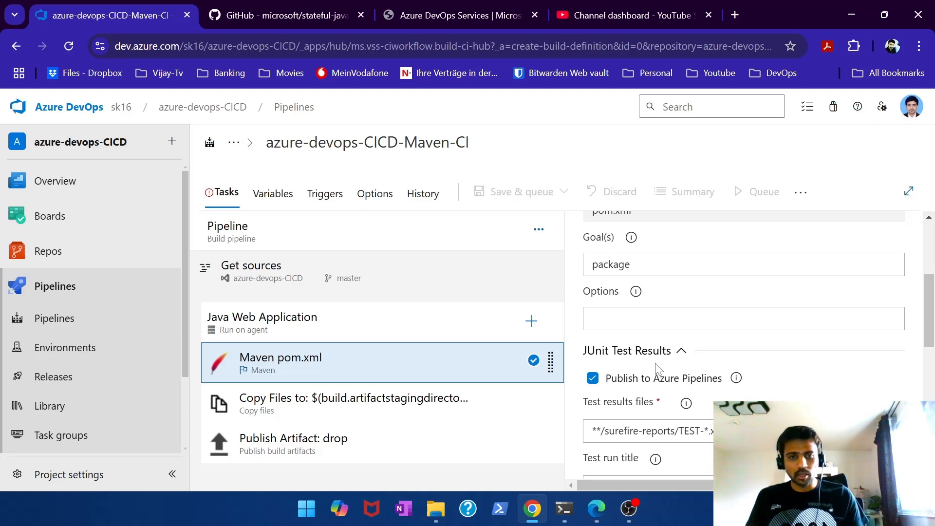
pyautogui.scroll(-3, 659, 370)
pyautogui.scroll(-3, 659, 369)
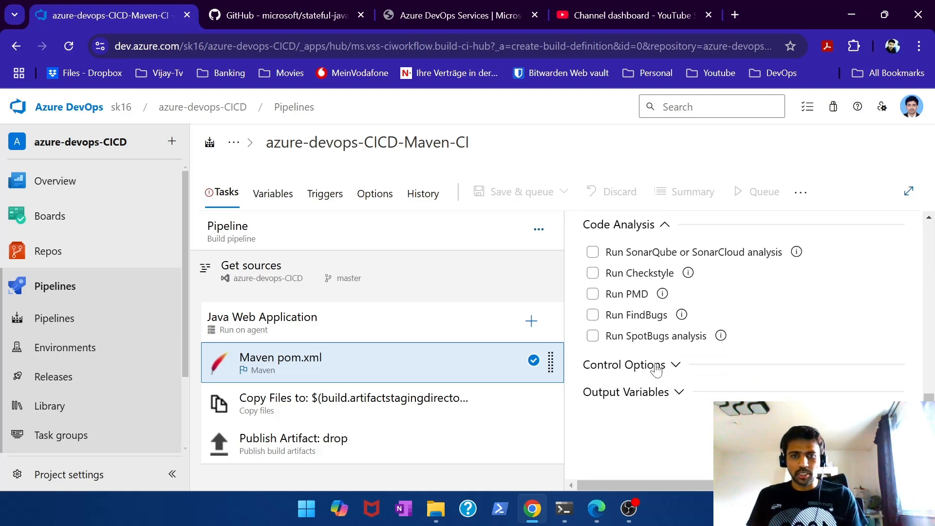
# Examine the source, contents and target settings of the Copy Files task and the publishing settings of the Publish Artifact task.
pyautogui.click(322, 419)
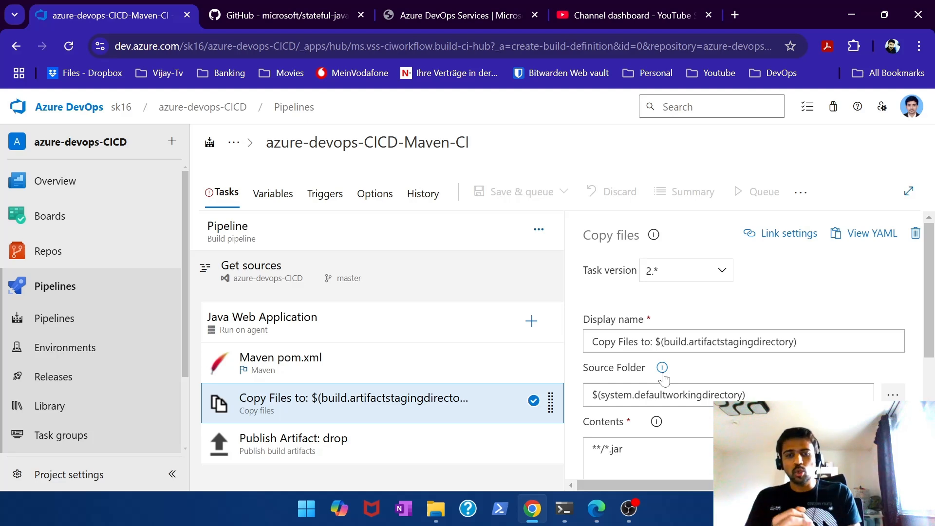
pyautogui.scroll(-1, 663, 378)
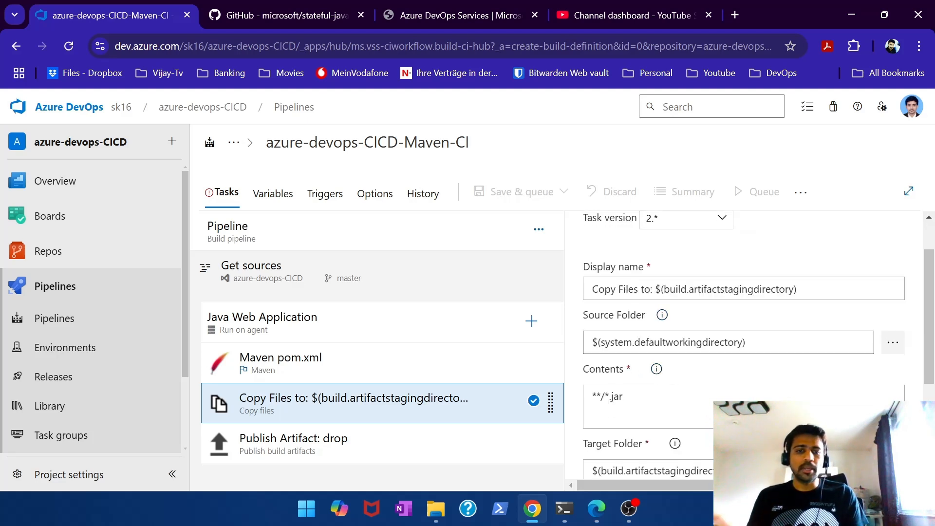
pyautogui.scroll(-3, 710, 309)
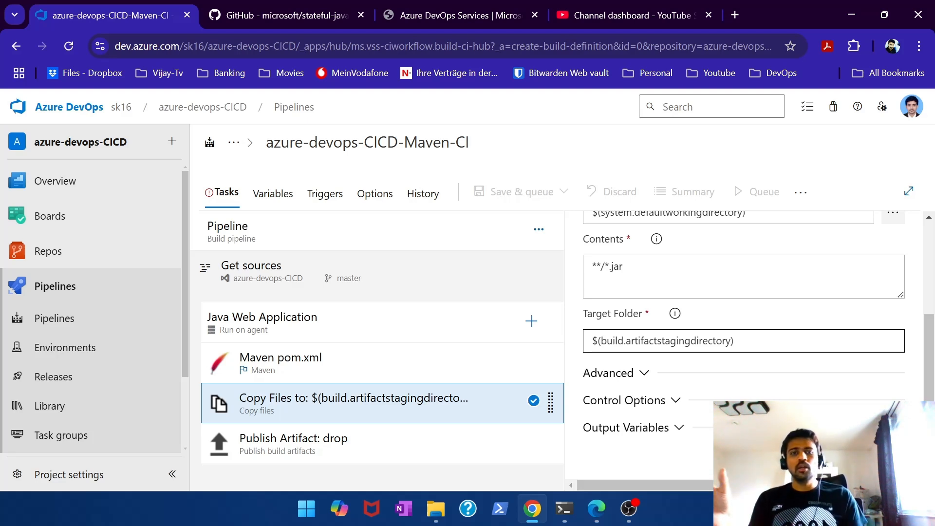
pyautogui.click(376, 453)
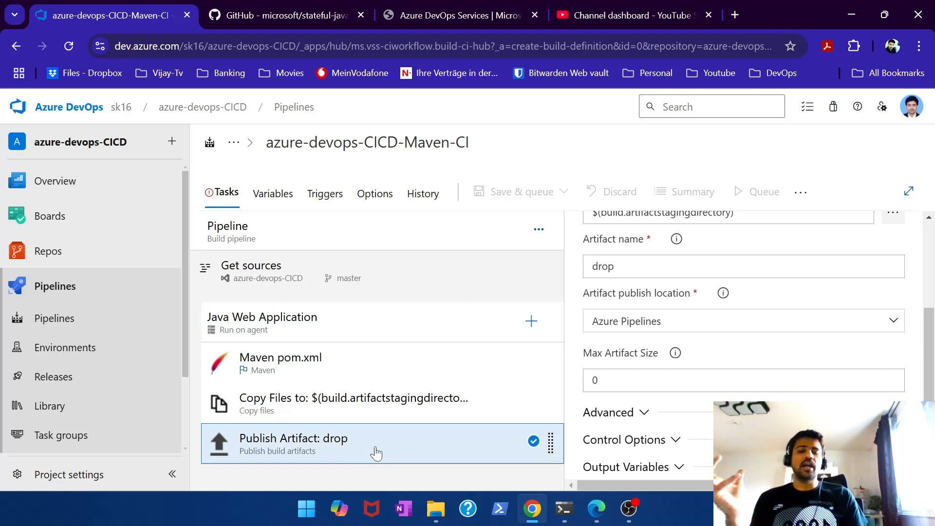
pyautogui.scroll(4, 666, 365)
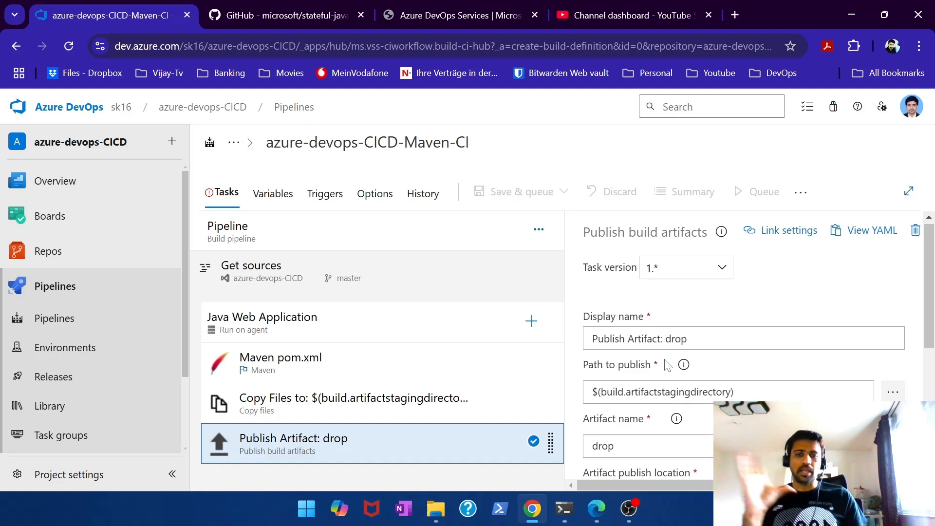
pyautogui.scroll(-5, 667, 366)
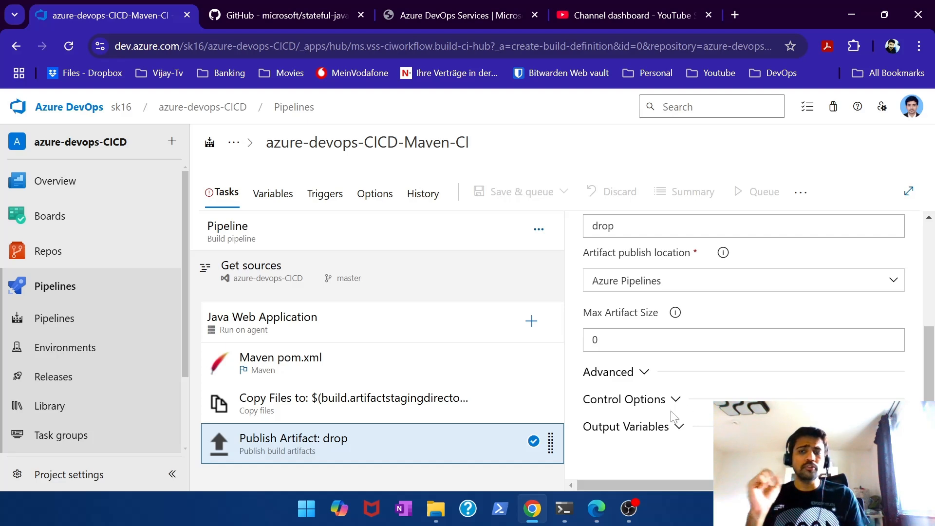
pyautogui.scroll(5, 737, 374)
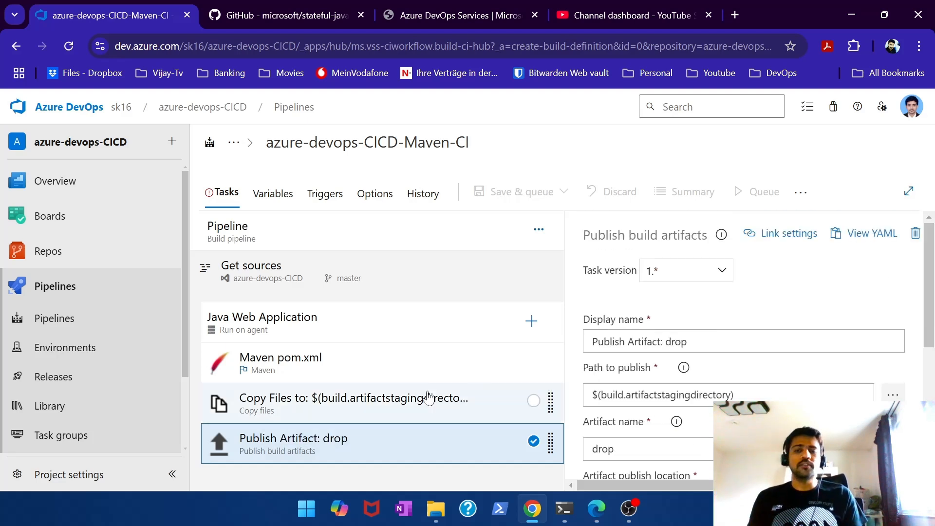
# Recheck the settings of the Maven task, the Java Web Application agent job and Get sources.
pyautogui.click(312, 368)
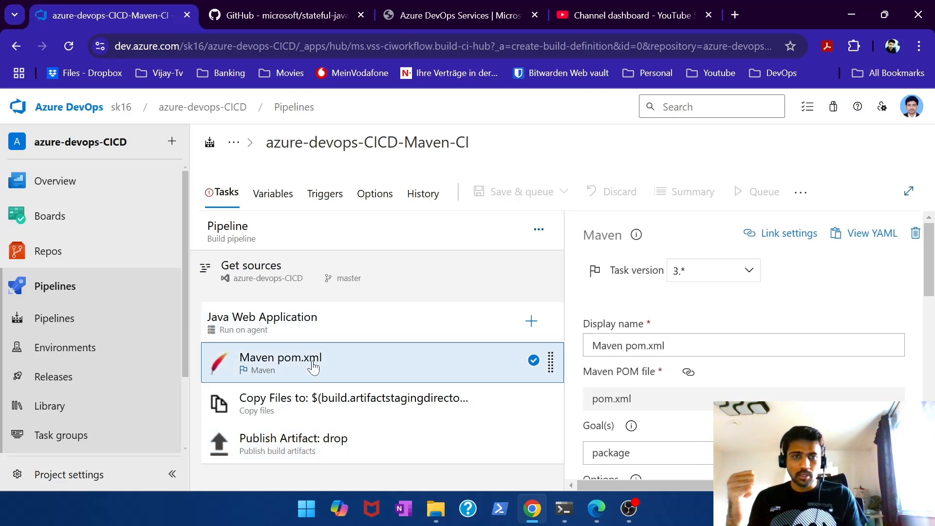
pyautogui.click(372, 337)
pyautogui.scroll(-5, 633, 319)
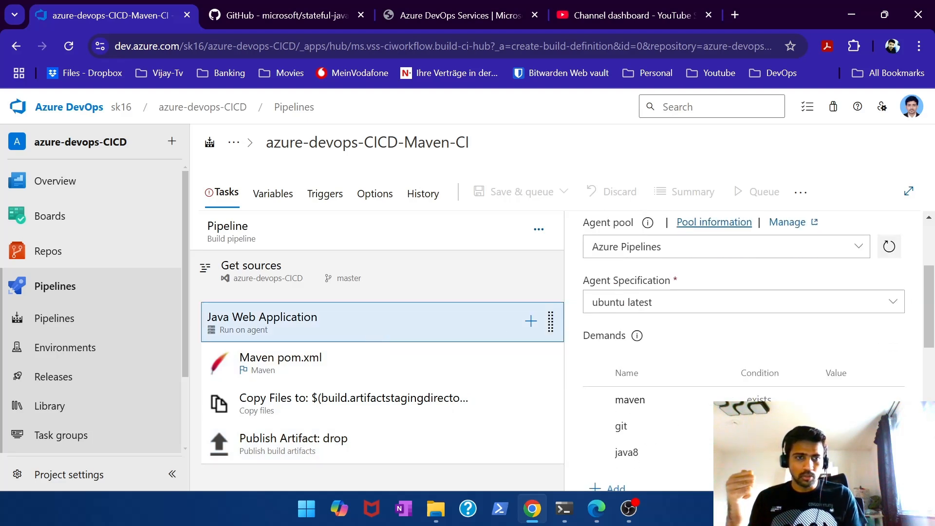
pyautogui.scroll(5, 633, 319)
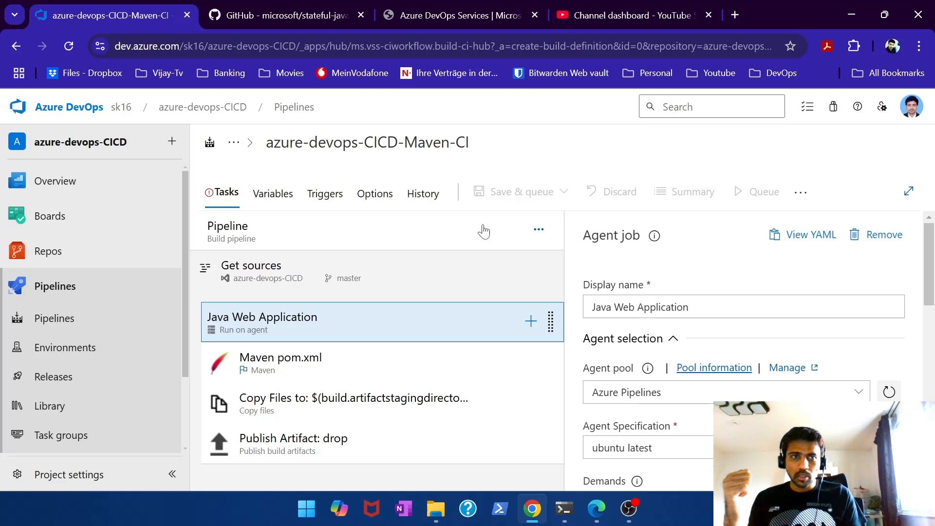
pyautogui.click(347, 291)
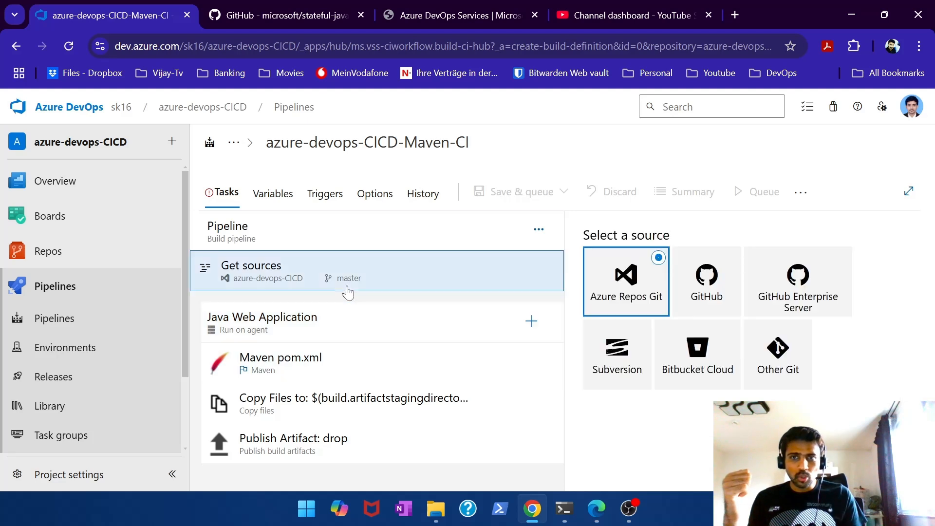
pyautogui.click(424, 339)
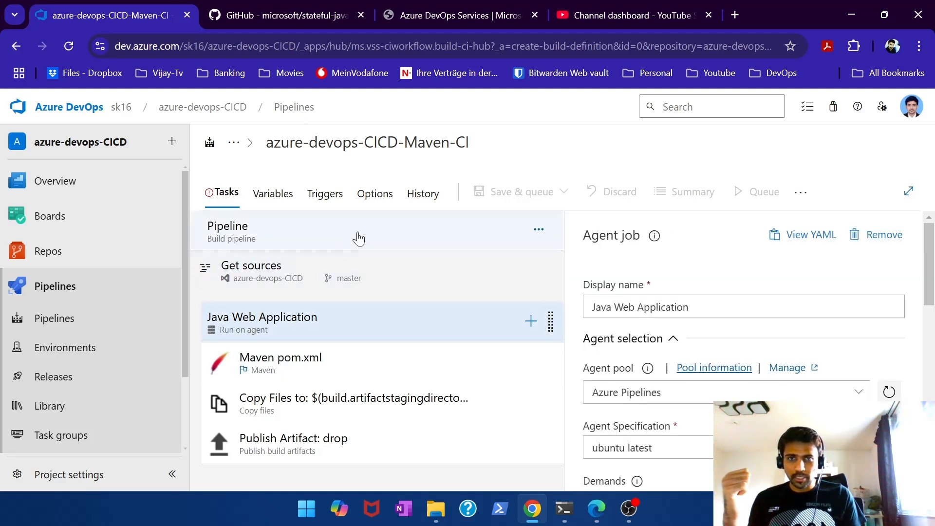
# Set the agent specification of the pipeline itself to "ubuntu latest".
pyautogui.click(358, 238)
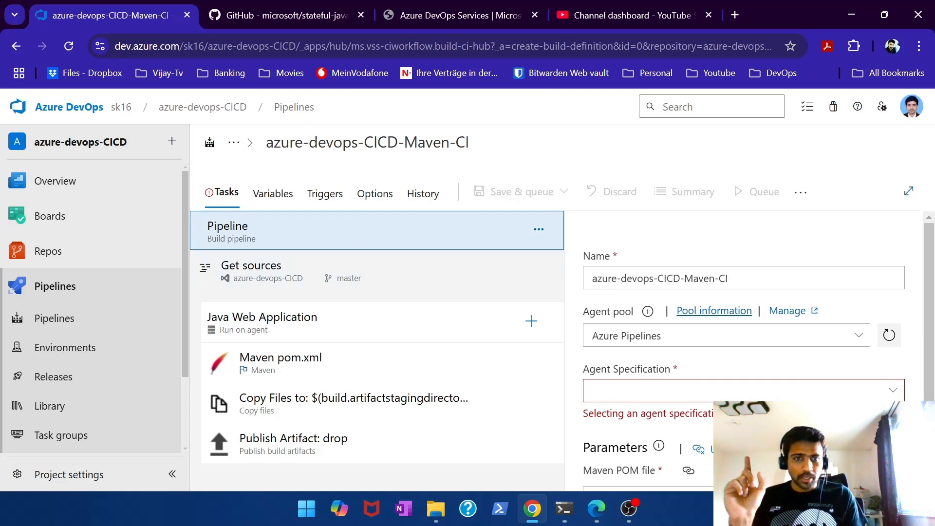
pyautogui.click(896, 391)
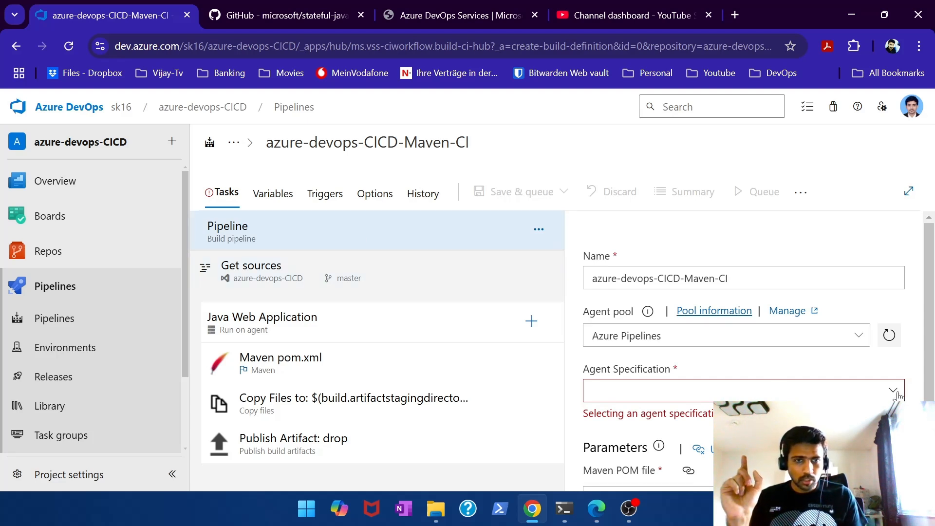
pyautogui.scroll(-1, 714, 411)
pyautogui.scroll(-3, 711, 411)
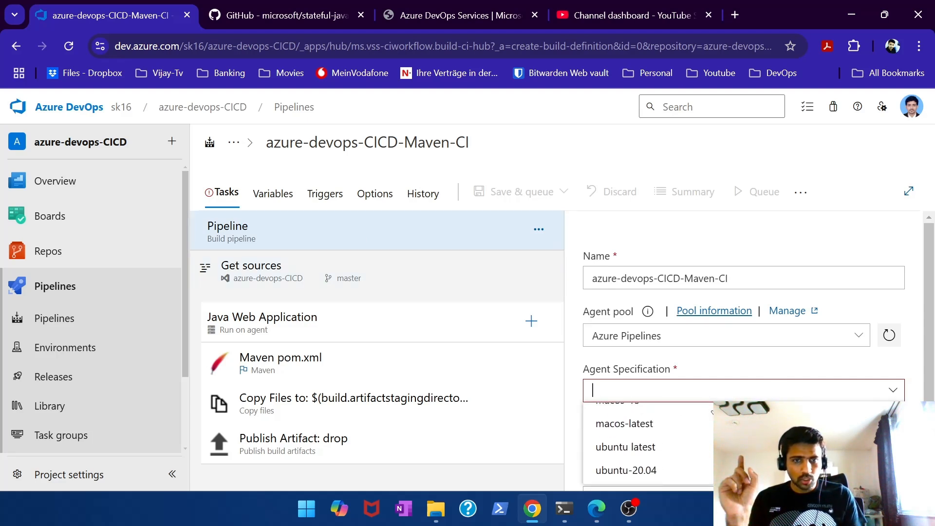
pyautogui.click(638, 428)
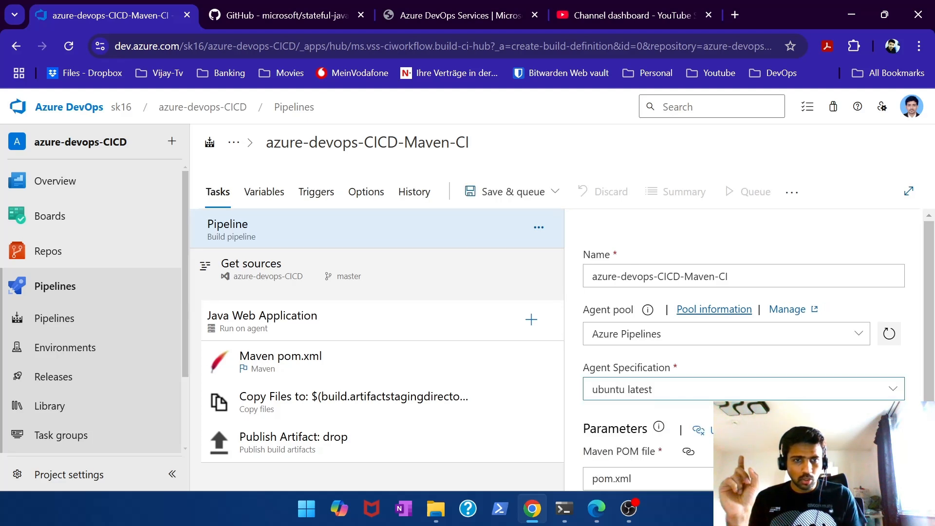
# Save and queue the pipeline on the master branch, and open the Java Web Application job's log.
pyautogui.click(496, 197)
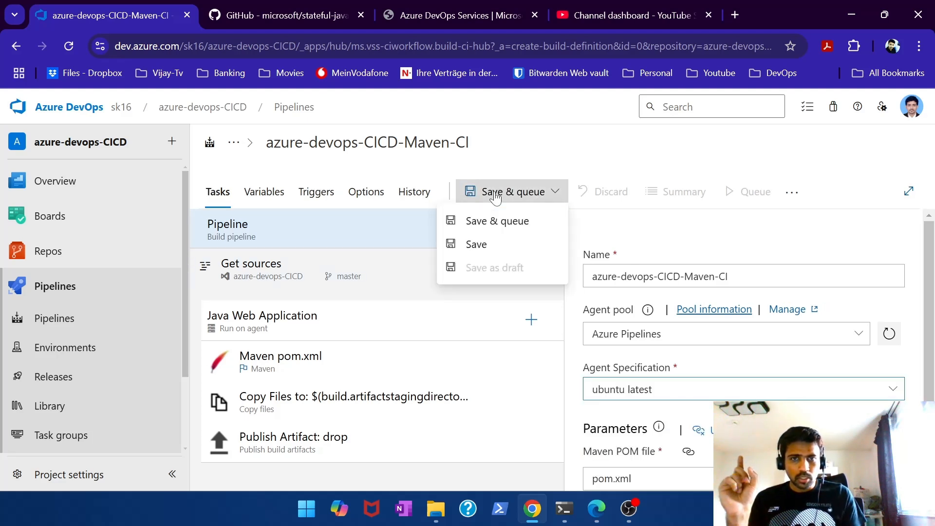
pyautogui.click(479, 229)
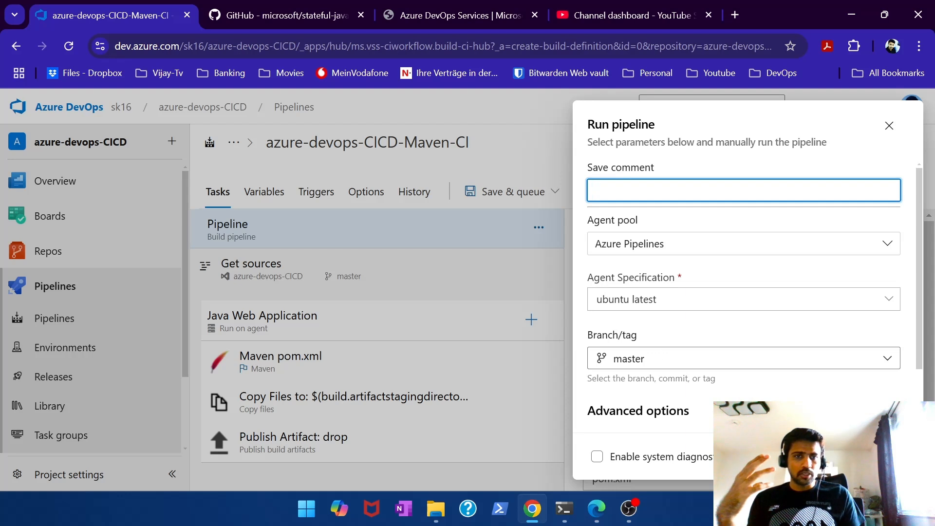
pyautogui.click(869, 457)
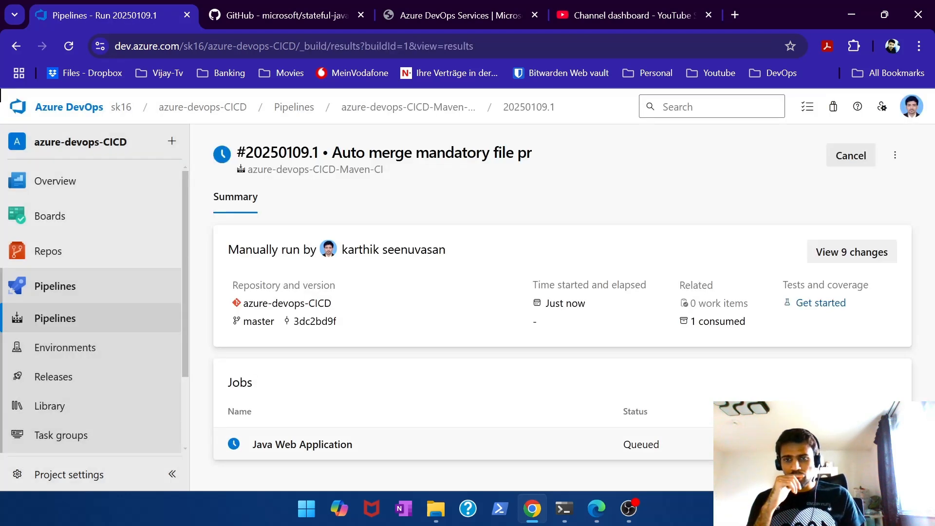
pyautogui.click(312, 445)
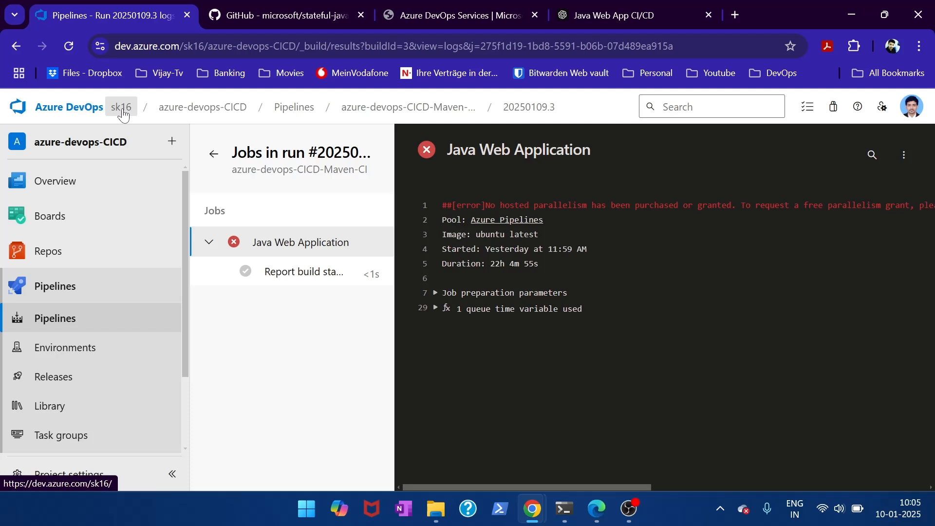
# Read the full hosted parallelism error, including the request form address, in the Java Web Application job's log.
pyautogui.click(122, 114)
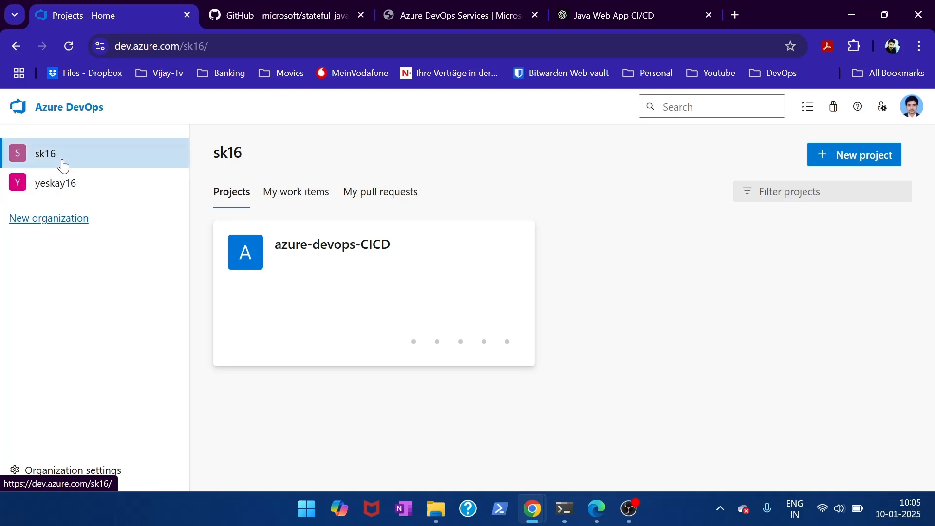
pyautogui.click(15, 46)
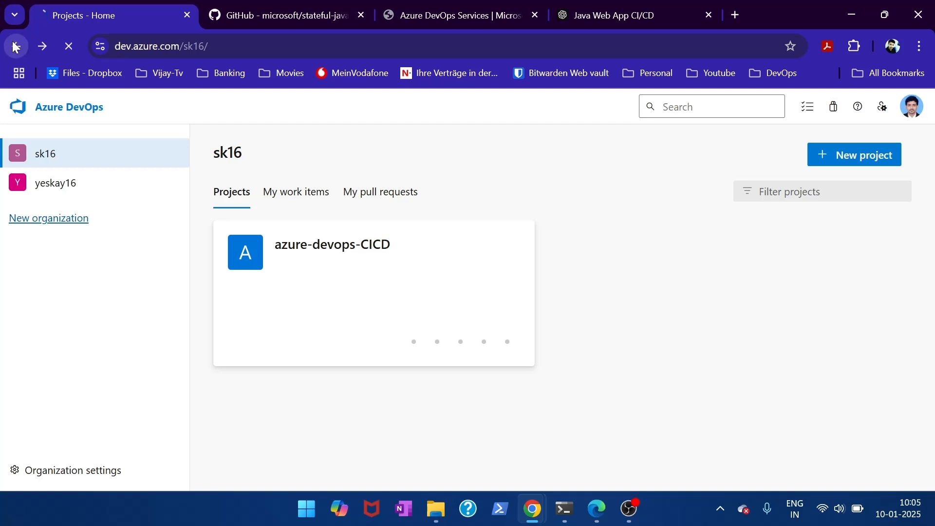
pyautogui.hscroll(4, 794, 222)
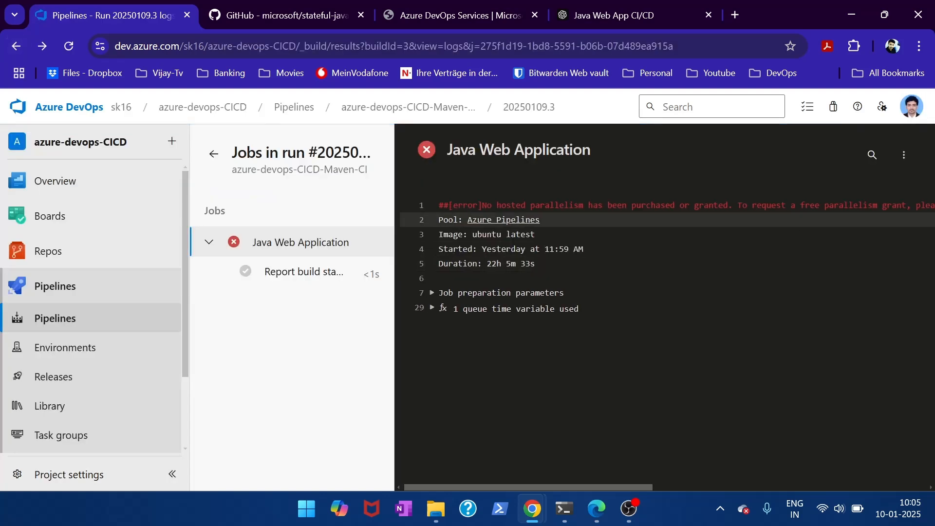
pyautogui.hscroll(4, 663, 307)
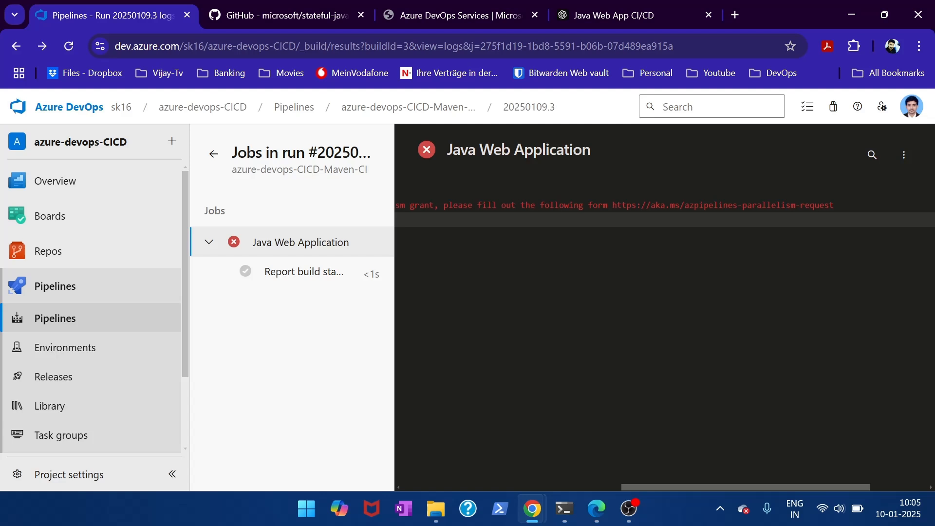
# Switch to the yeskay16 organization and open the pipelines of its test project.
pyautogui.click(123, 111)
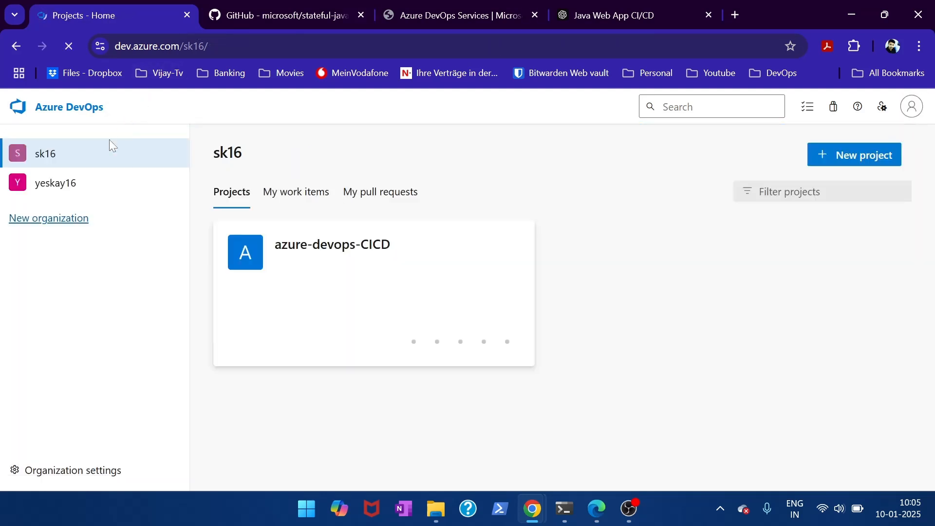
pyautogui.click(80, 191)
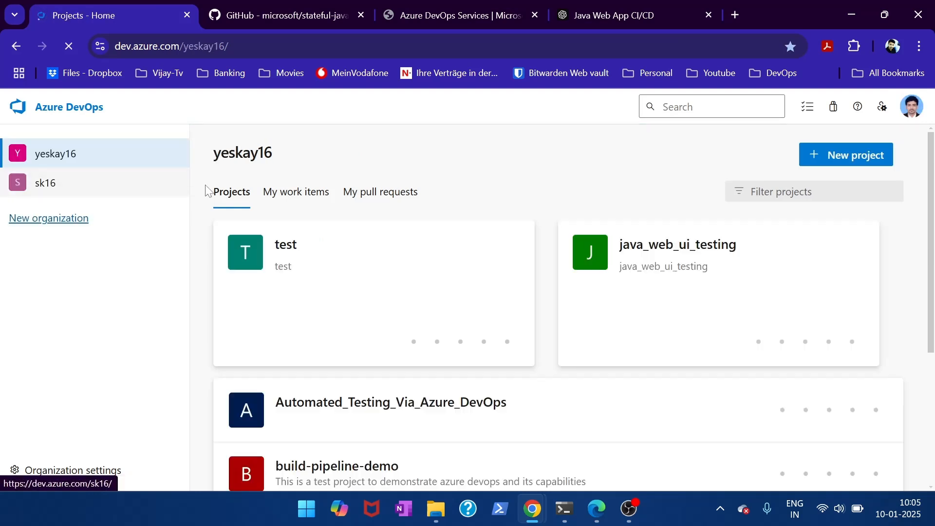
pyautogui.click(377, 277)
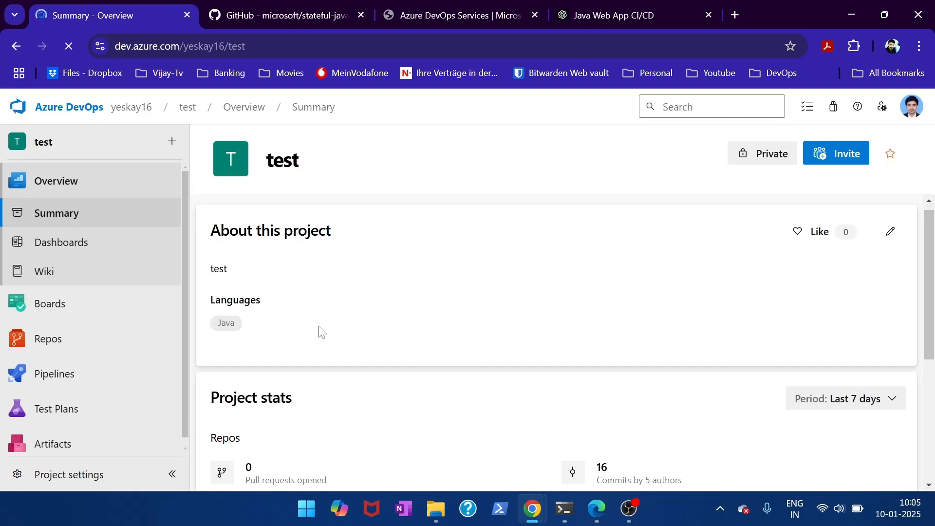
pyautogui.scroll(-5, 319, 331)
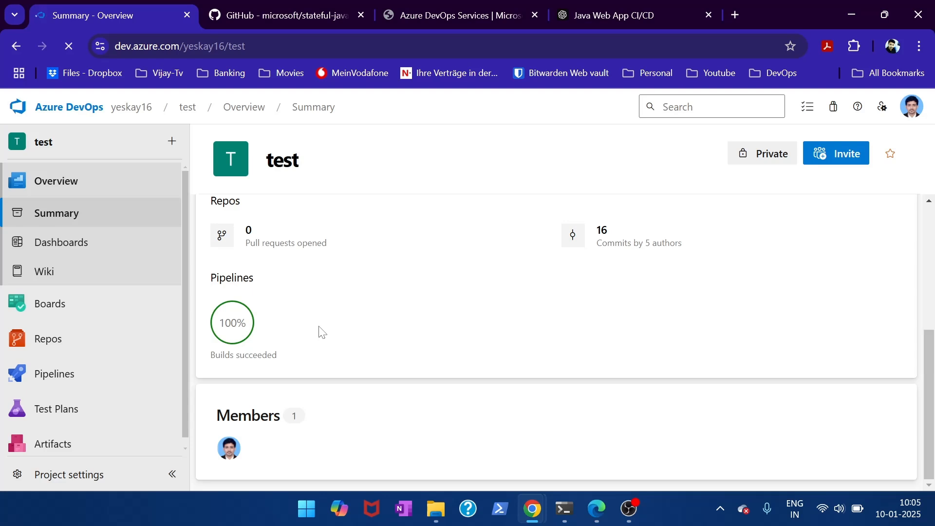
pyautogui.click(57, 373)
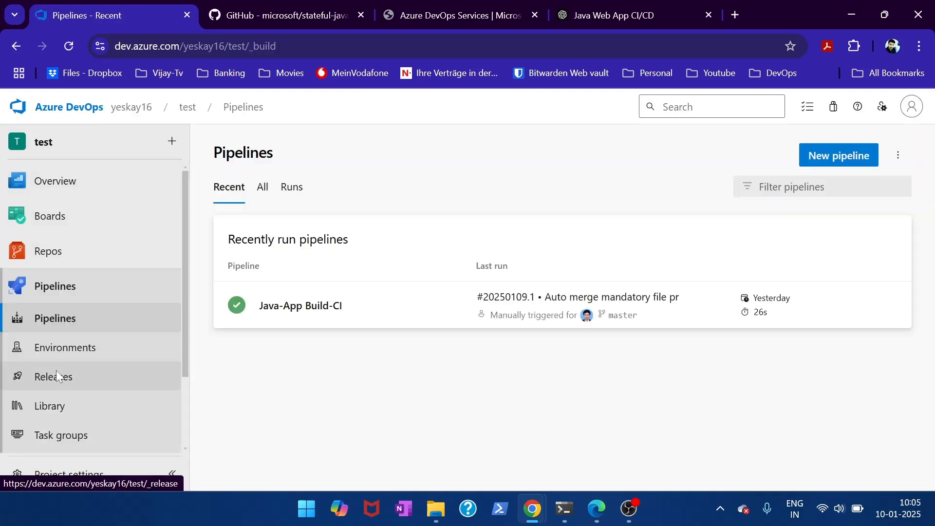
# Check the test repository's files, and open the Java-App Build-CI pipeline for editing.
pyautogui.click(63, 236)
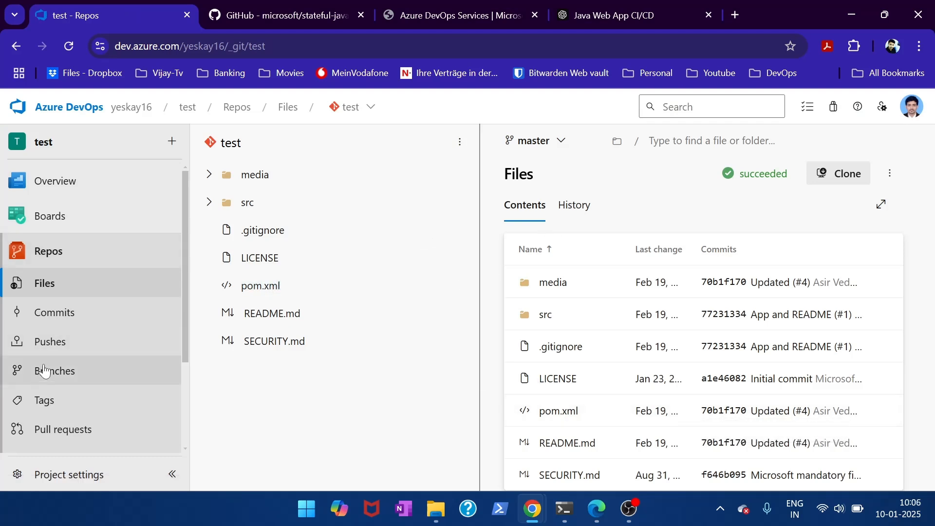
pyautogui.scroll(-2, 67, 406)
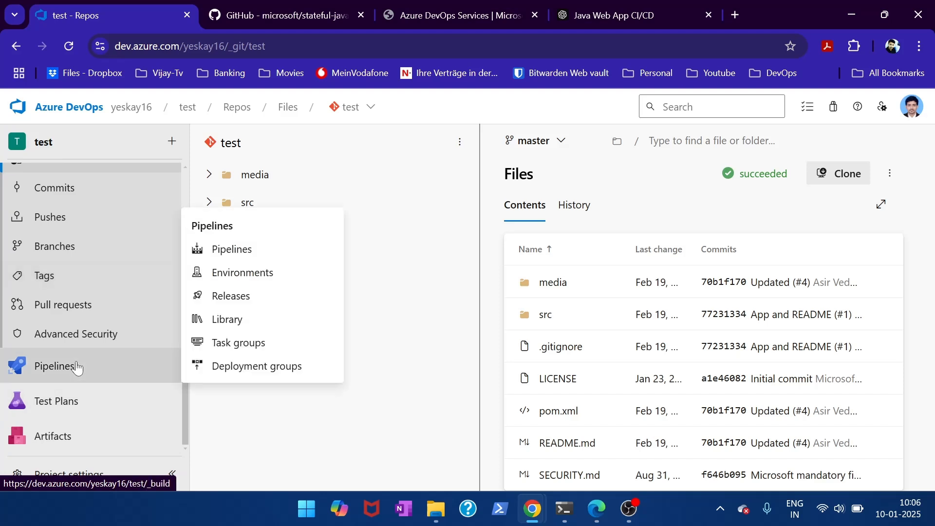
pyautogui.click(54, 365)
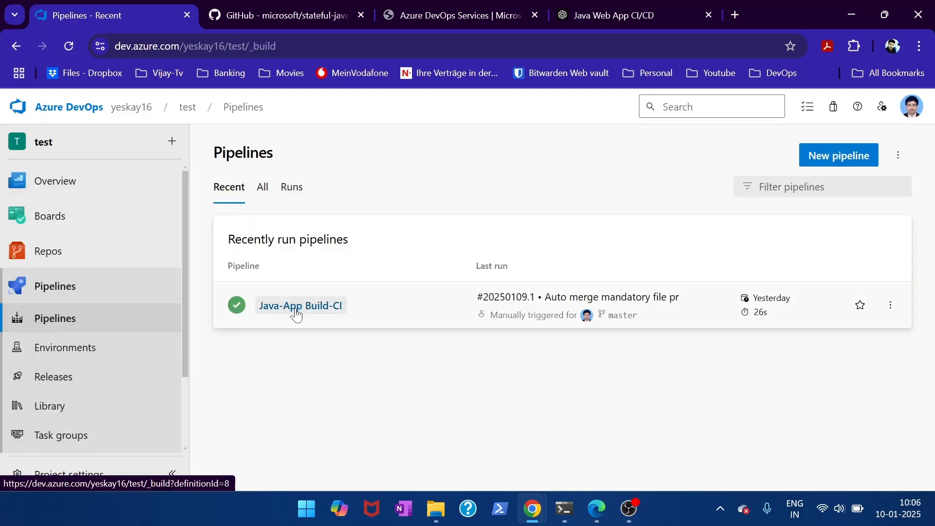
pyautogui.click(295, 307)
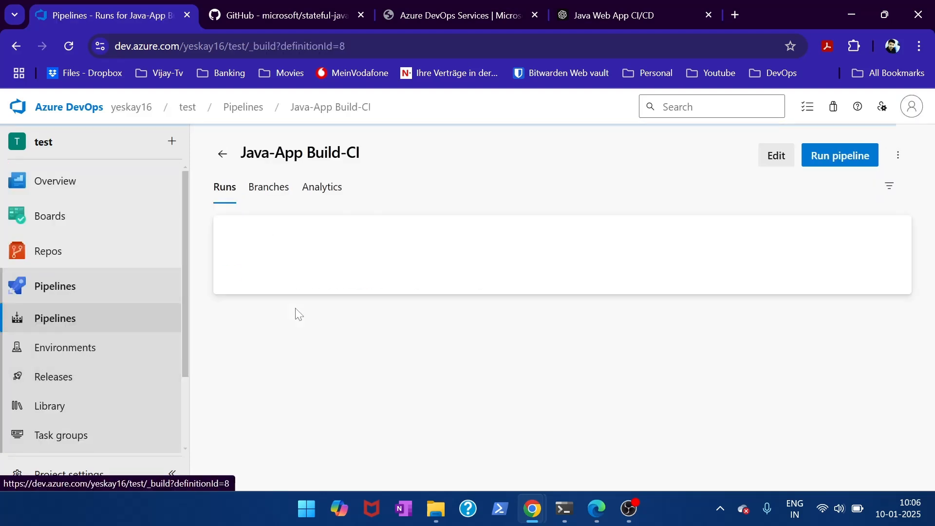
pyautogui.click(771, 159)
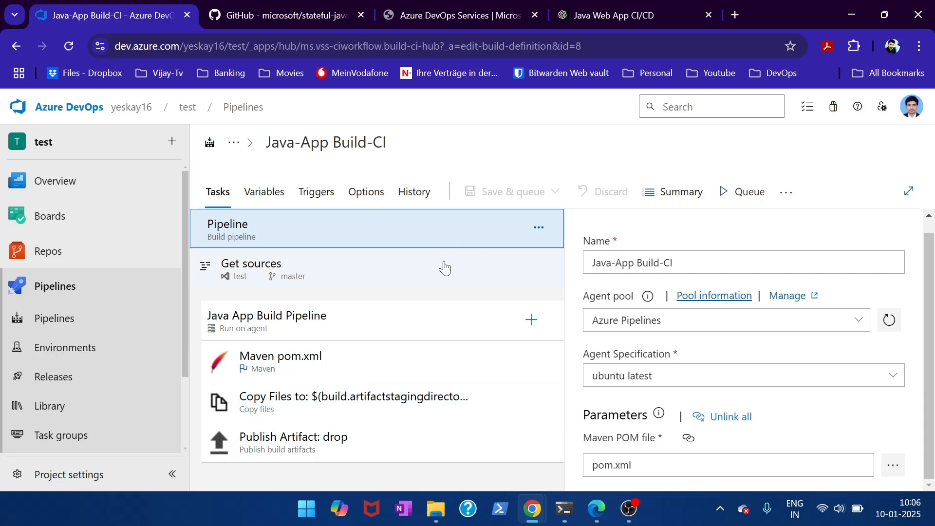
# Review the pipeline's variables and triggers, switching continuous integration for the test repository off and on again.
pyautogui.click(252, 197)
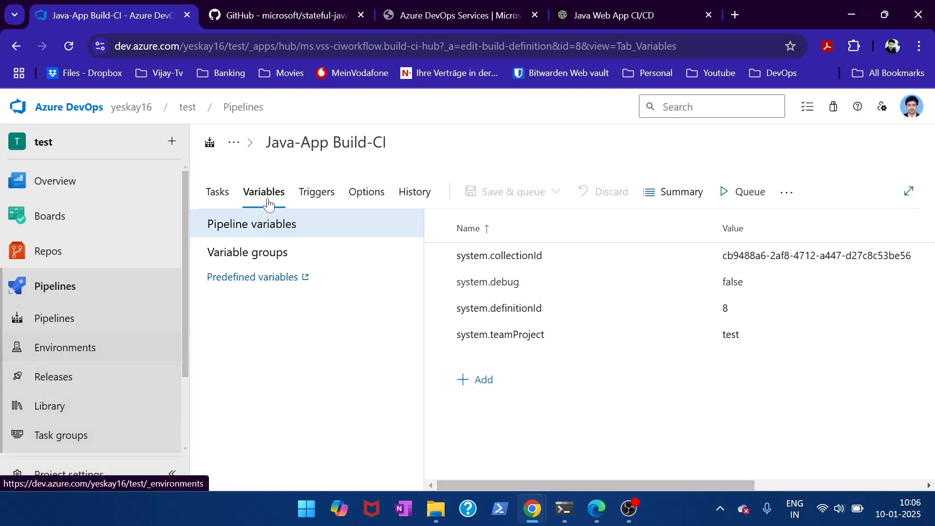
pyautogui.click(317, 198)
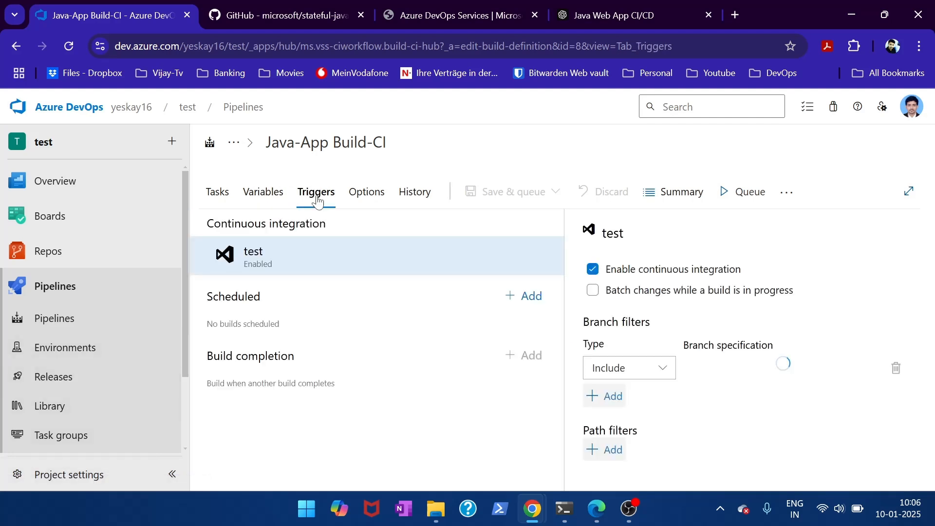
pyautogui.click(594, 270)
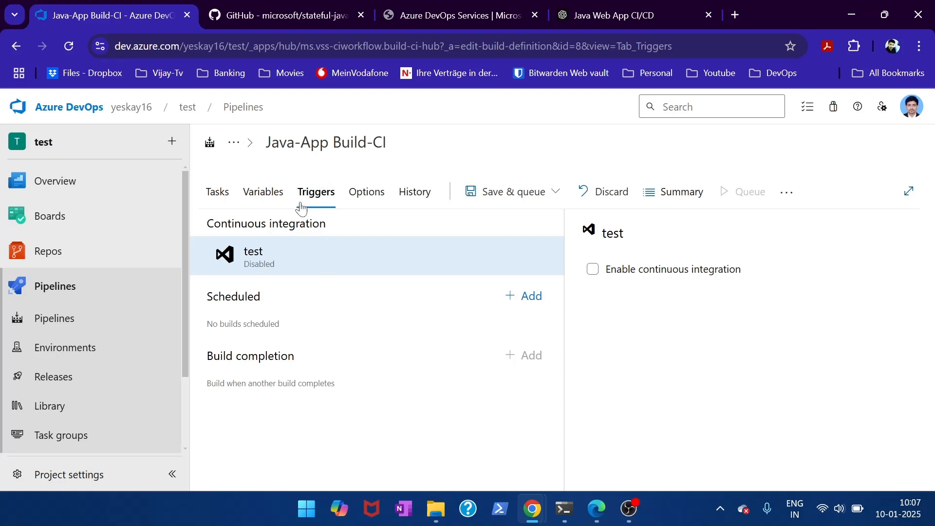
pyautogui.click(593, 271)
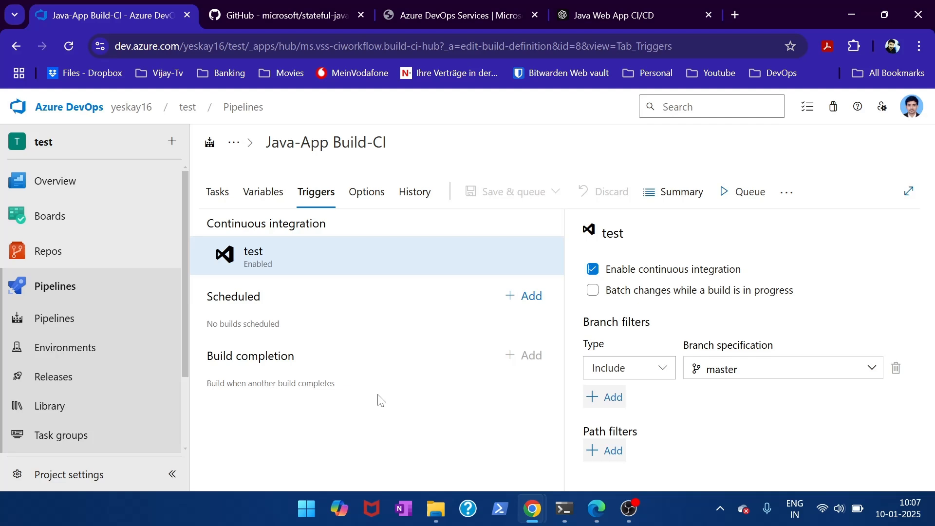
# Examine the build properties and build job settings in the pipeline's options.
pyautogui.click(360, 195)
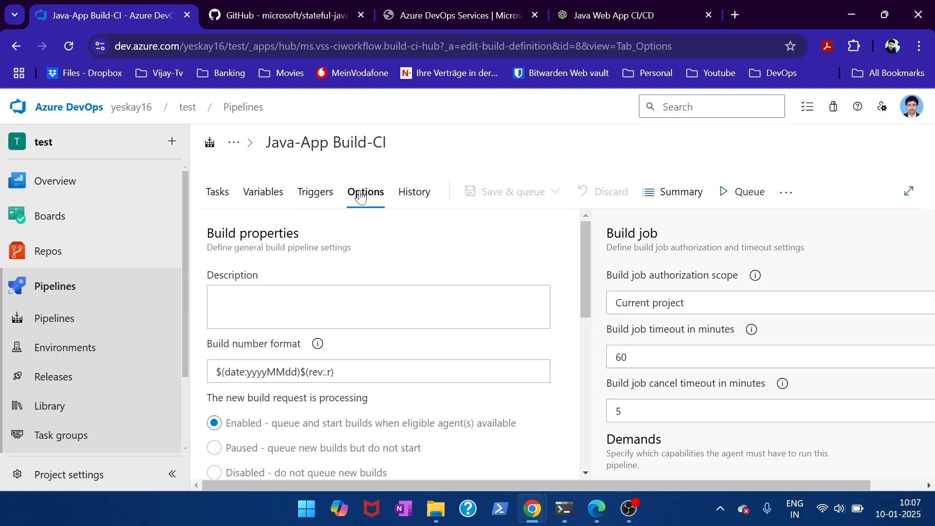
pyautogui.scroll(-3, 371, 341)
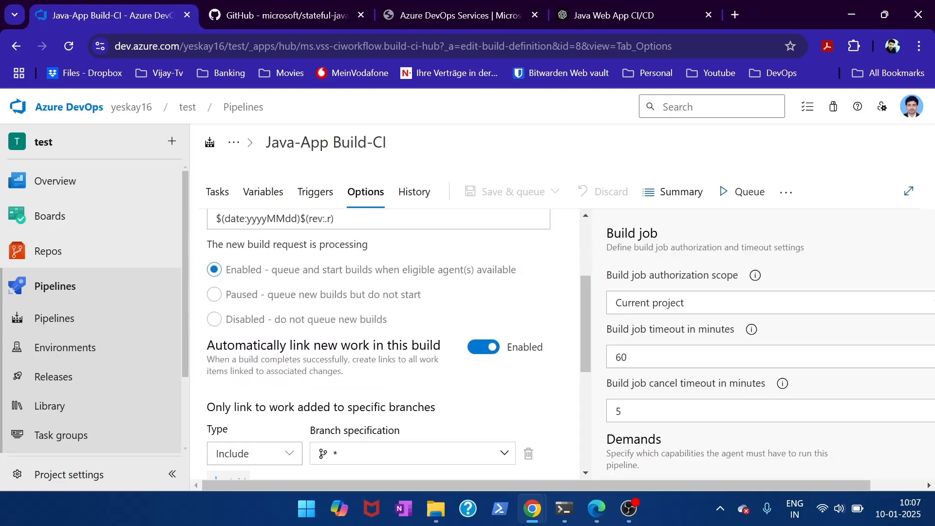
pyautogui.scroll(3, 371, 341)
pyautogui.scroll(-4, 371, 341)
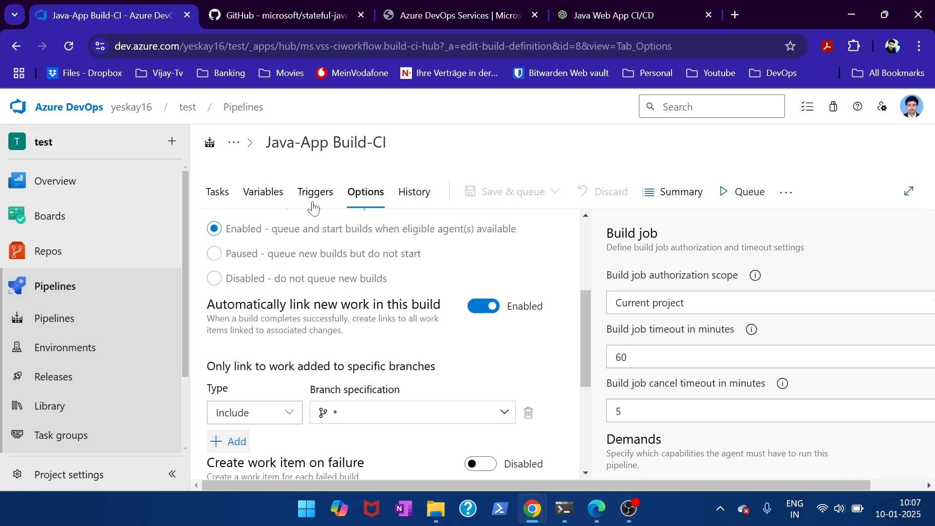
pyautogui.scroll(3, 334, 255)
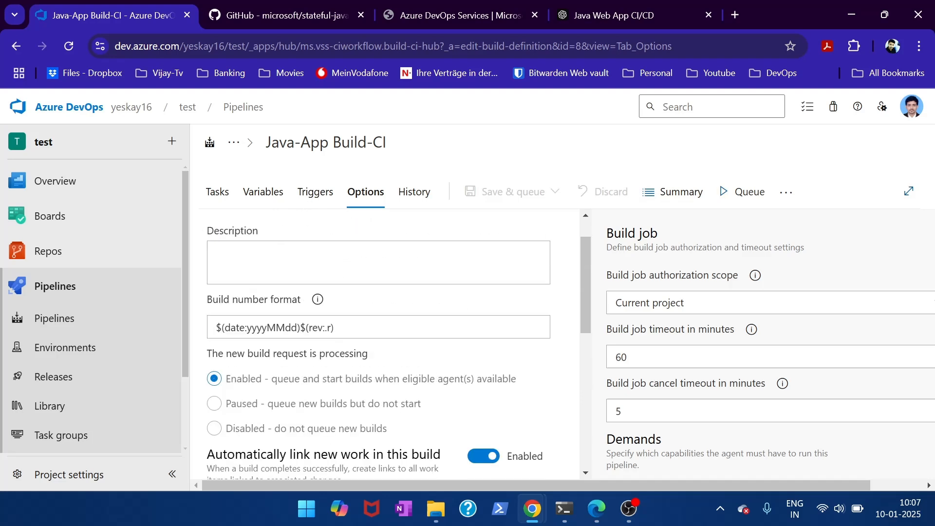
# Recheck the continuous integration trigger and its branch filter in Java-App Build-CI.
pyautogui.click(29, 251)
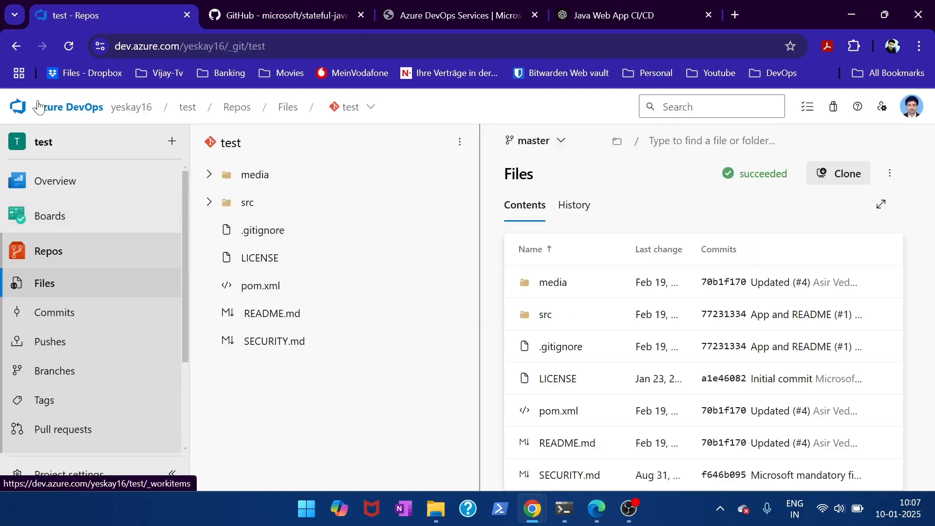
pyautogui.click(20, 54)
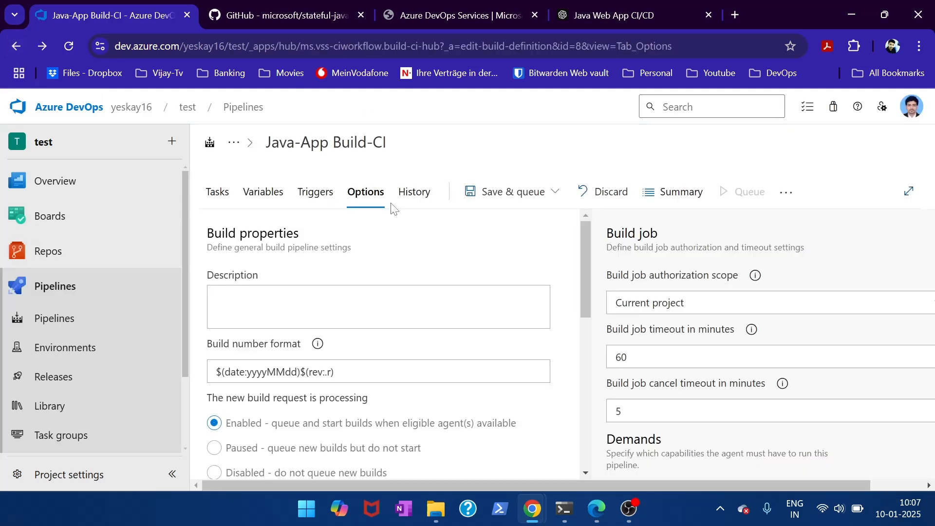
pyautogui.click(316, 191)
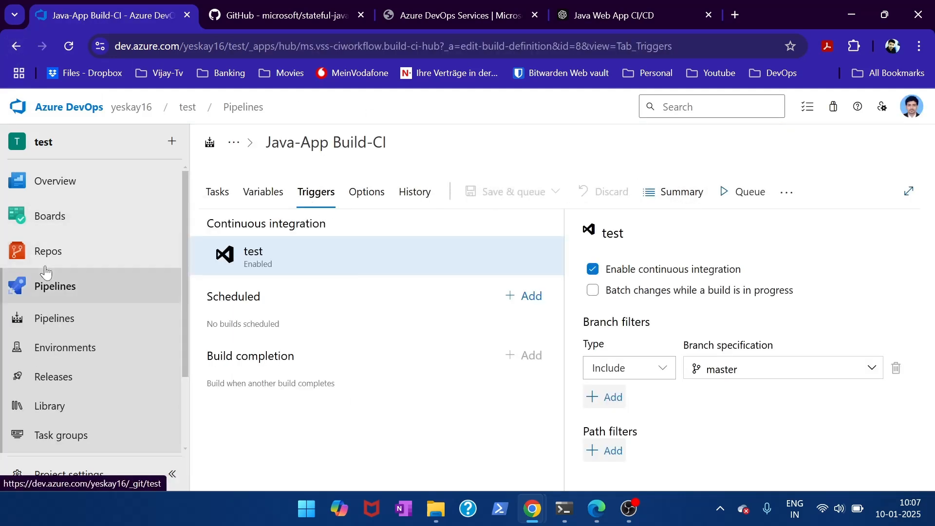
# Add a period after the "Stateful Java Web App" heading in the test repository's README.md and commit the change to master.
pyautogui.click(46, 251)
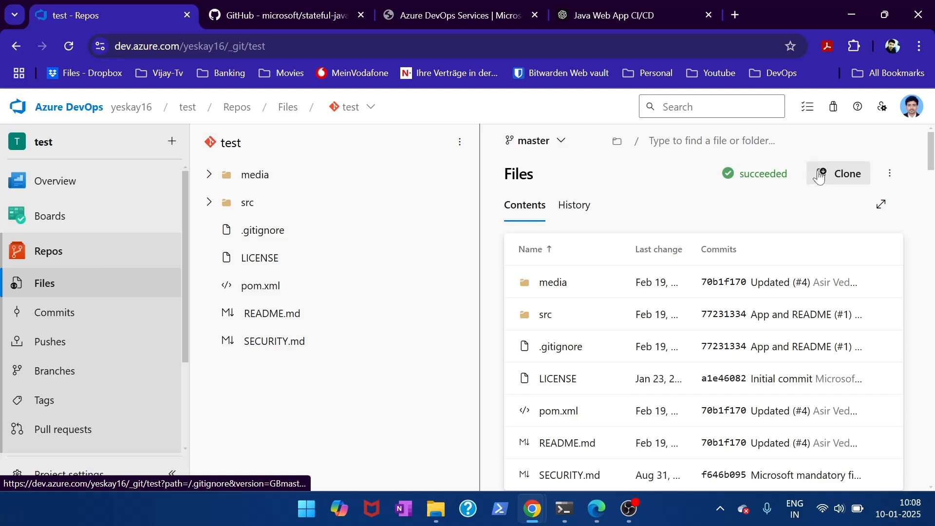
pyautogui.scroll(-1, 562, 382)
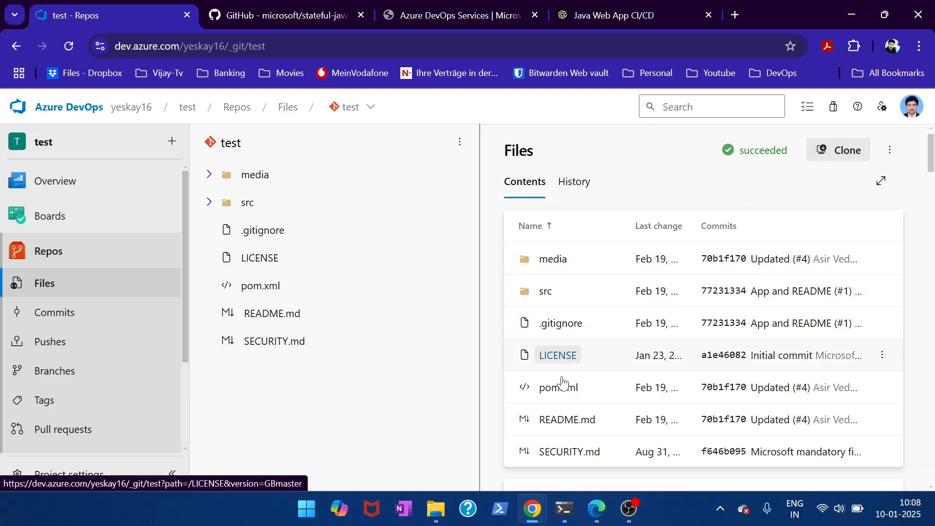
pyautogui.click(567, 420)
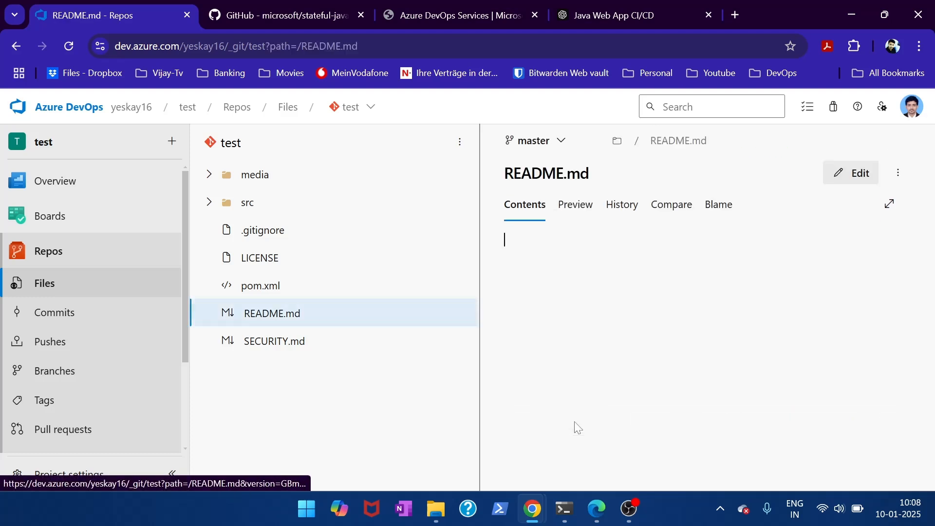
pyautogui.click(841, 171)
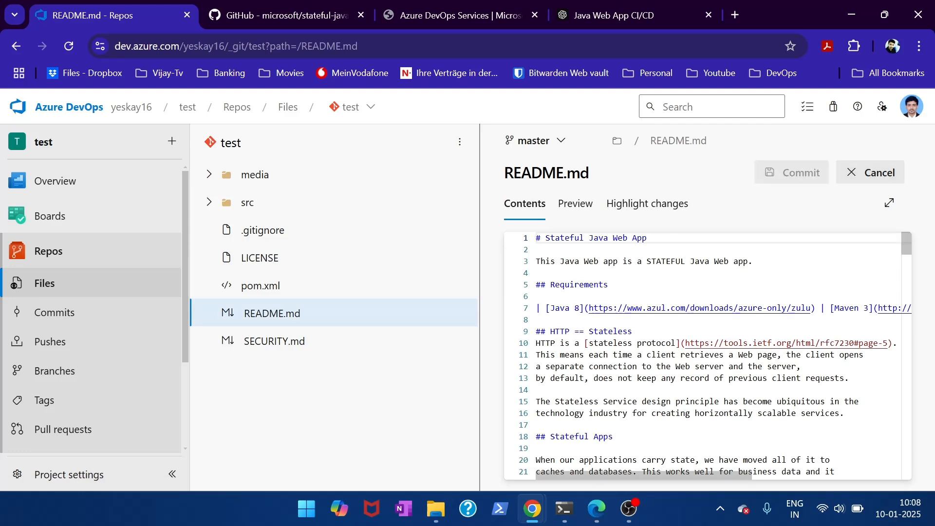
pyautogui.click(647, 237)
pyautogui.write('.')
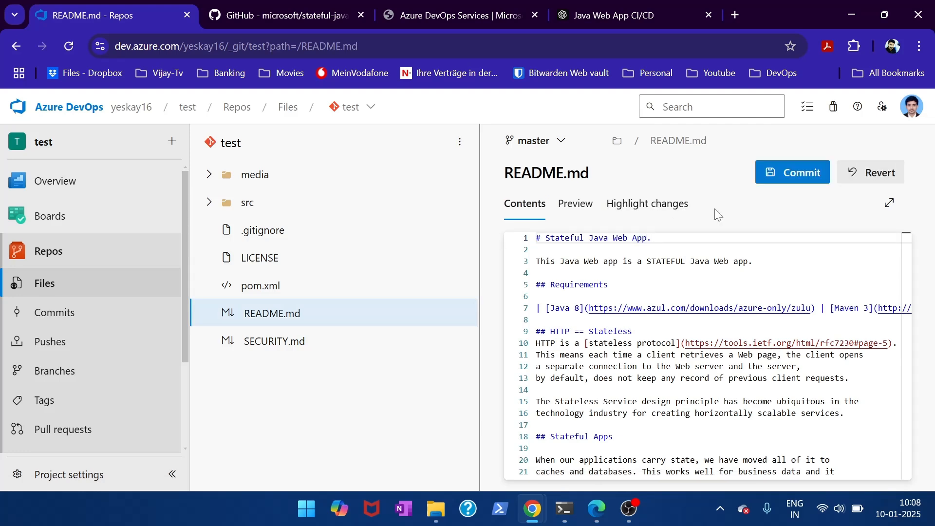
pyautogui.click(768, 182)
pyautogui.click(881, 454)
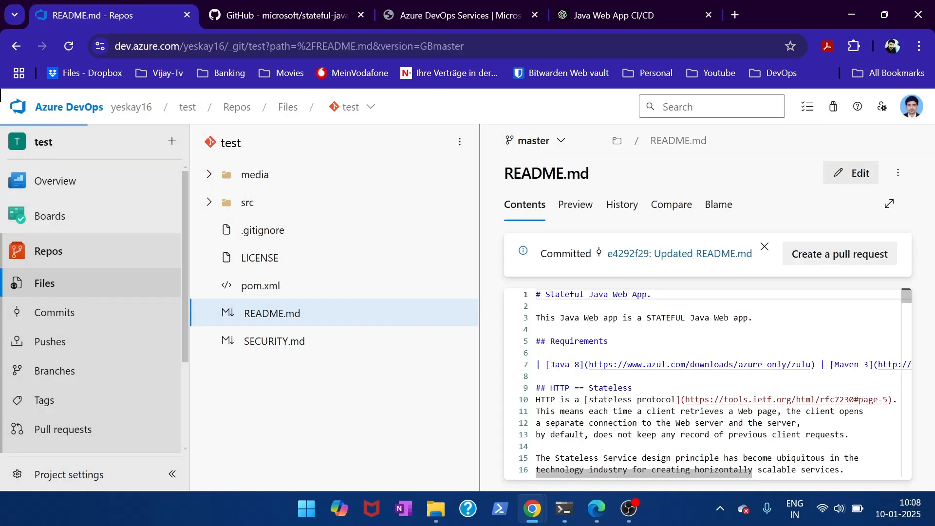
# Open the Java-App Build-CI run started by the README.md commit.
pyautogui.scroll(-2, 65, 411)
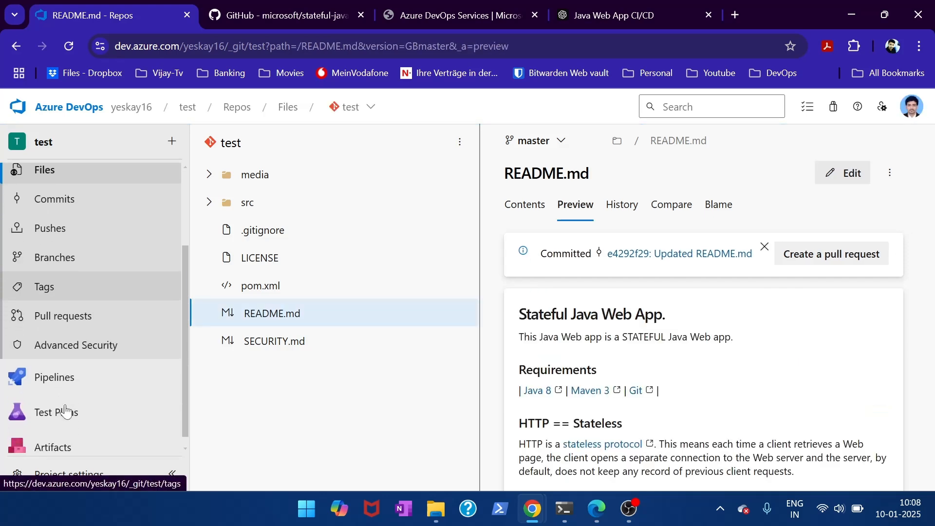
pyautogui.click(77, 376)
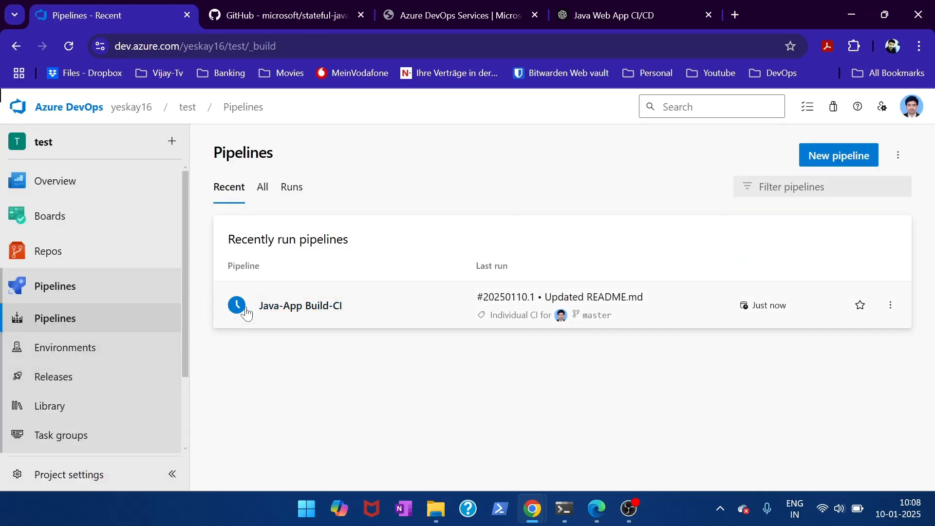
pyautogui.click(302, 306)
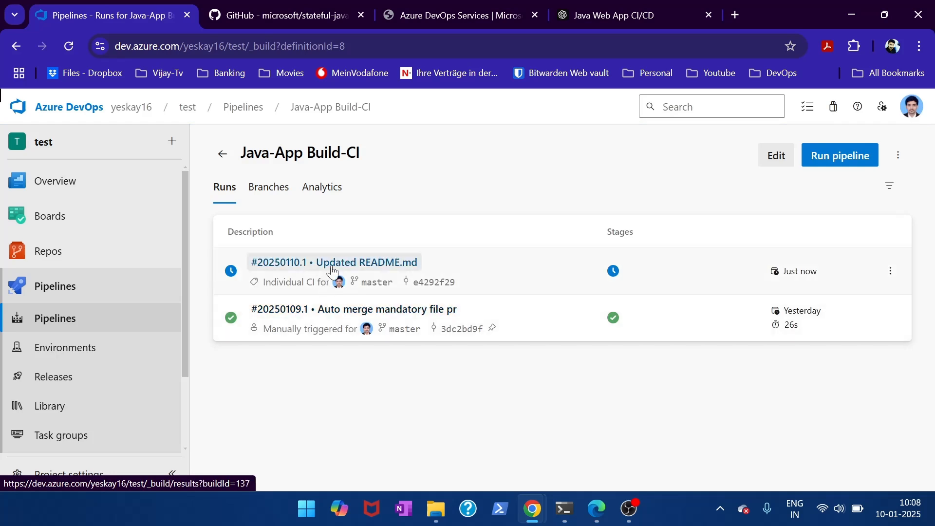
pyautogui.click(331, 269)
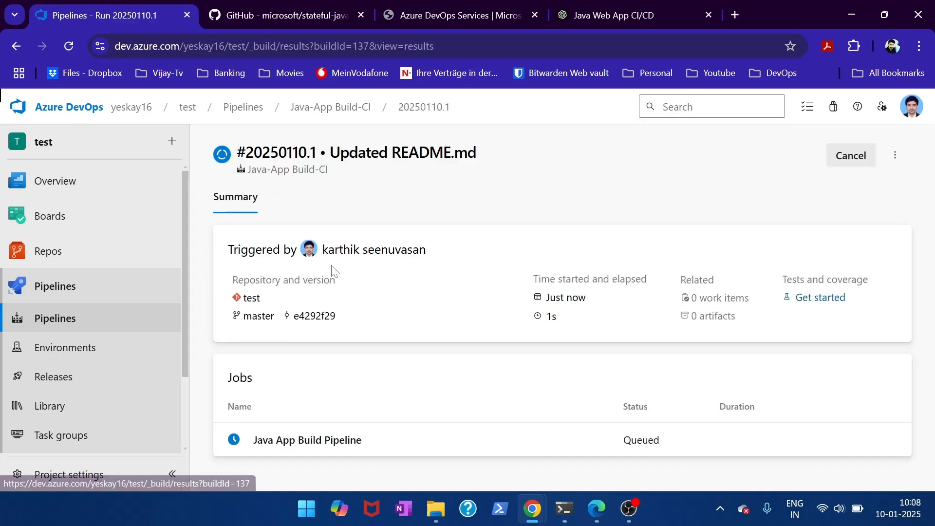
# Check the Java App Build Pipeline job log and return to the summary of the Updated README.md run.
pyautogui.click(287, 447)
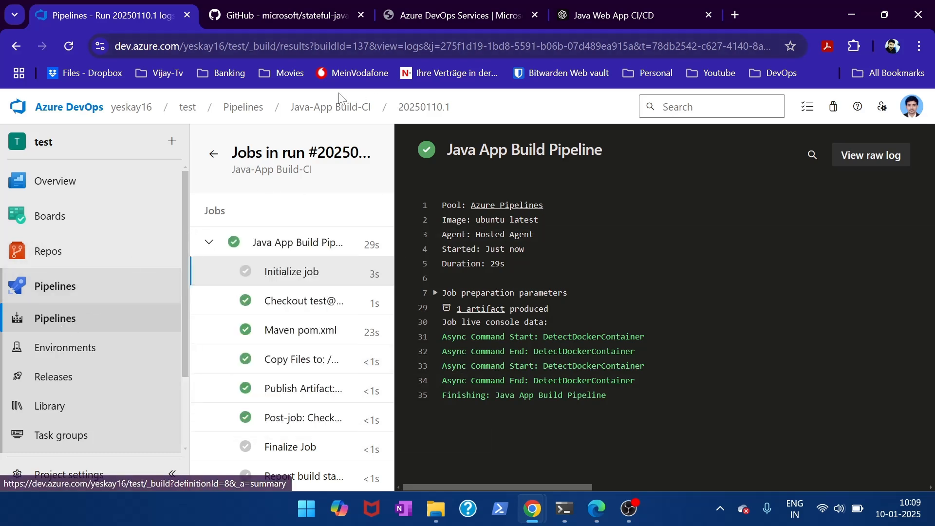
pyautogui.click(329, 116)
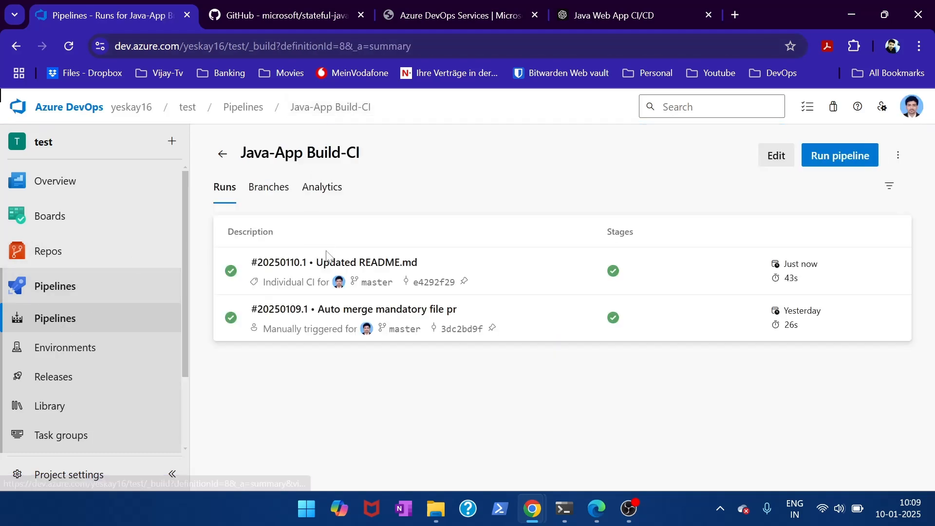
pyautogui.click(326, 268)
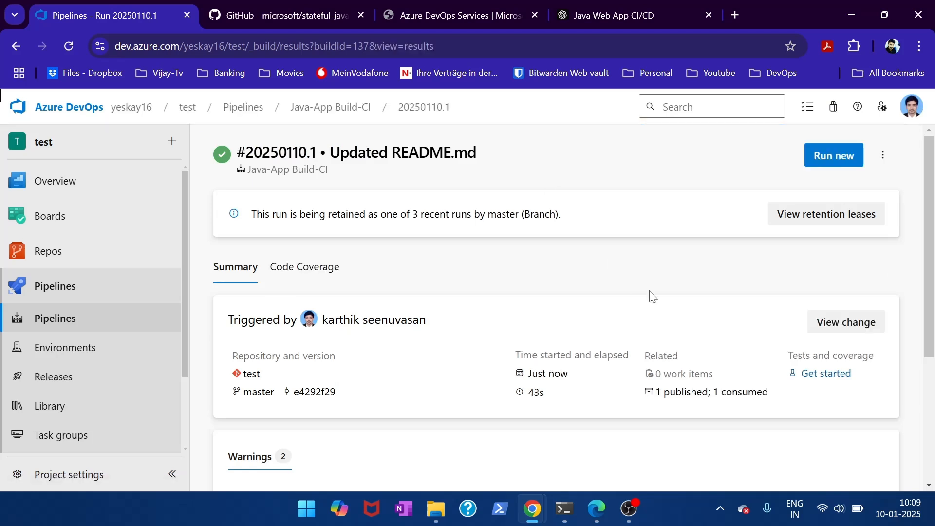
# Open the run's published artifacts and expand the drop artifact down to the lib folder inside WEB-INF.
pyautogui.scroll(-1, 651, 295)
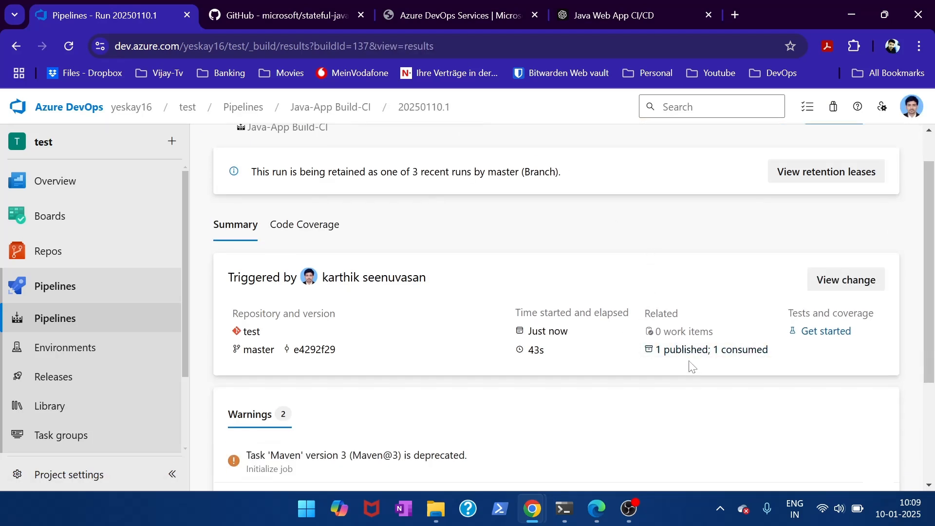
pyautogui.click(718, 350)
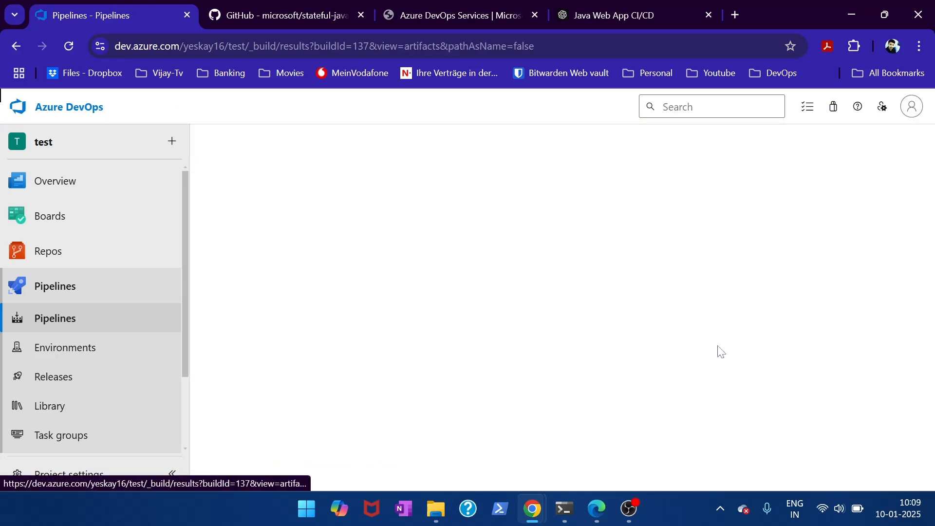
pyautogui.click(260, 261)
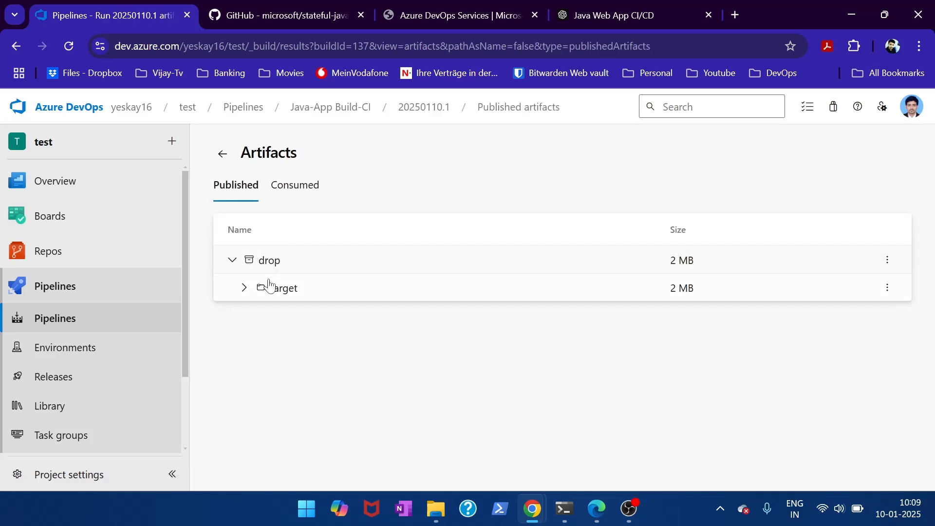
pyautogui.click(272, 286)
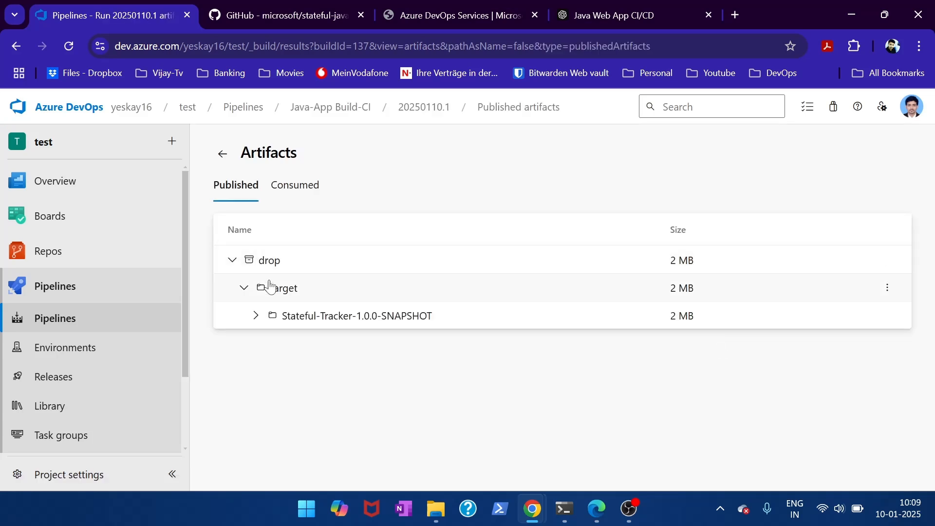
pyautogui.click(339, 323)
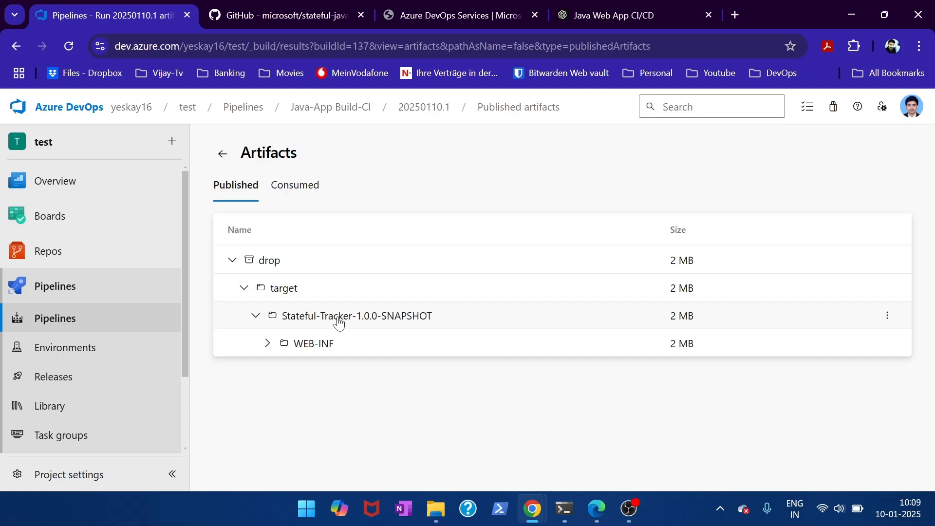
pyautogui.click(314, 345)
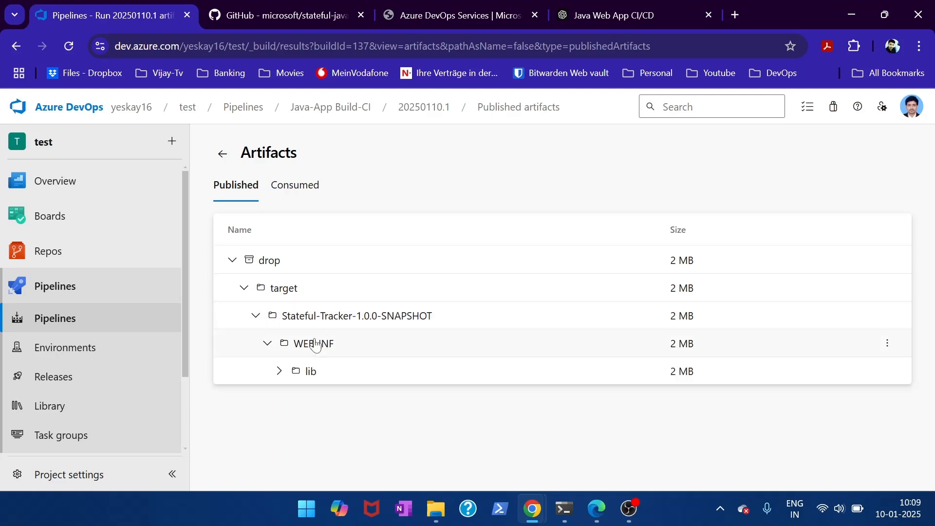
pyautogui.click(297, 379)
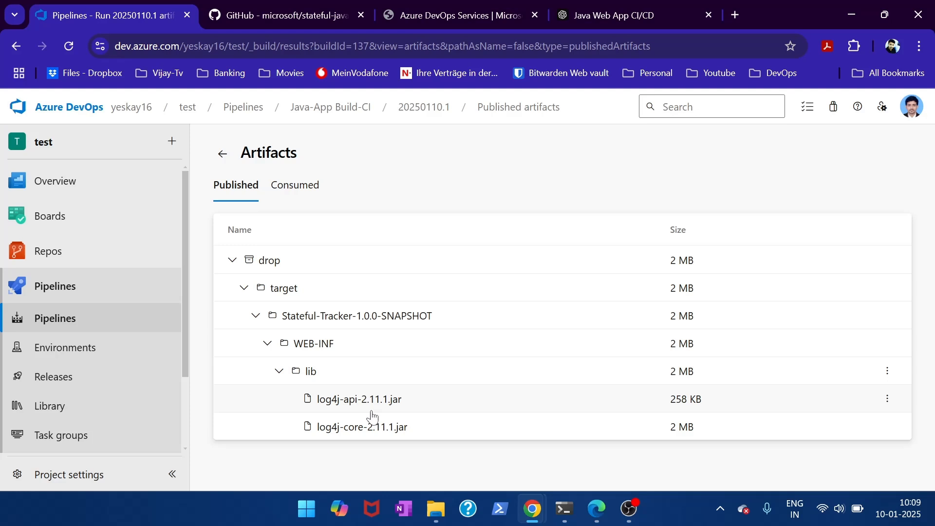
# Open Java-App Build-CI for editing and disable its Publish Artifact: drop and Copy Files tasks.
pyautogui.click(57, 321)
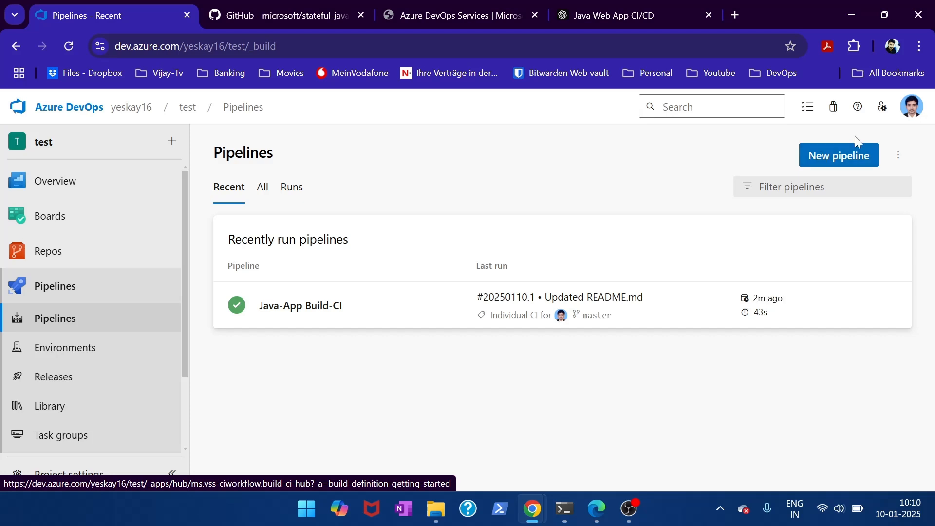
pyautogui.click(289, 300)
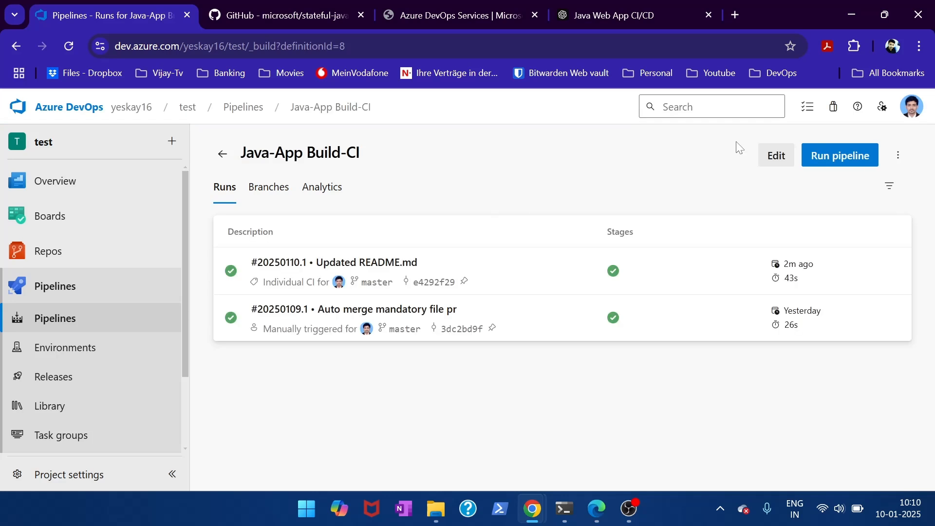
pyautogui.click(786, 157)
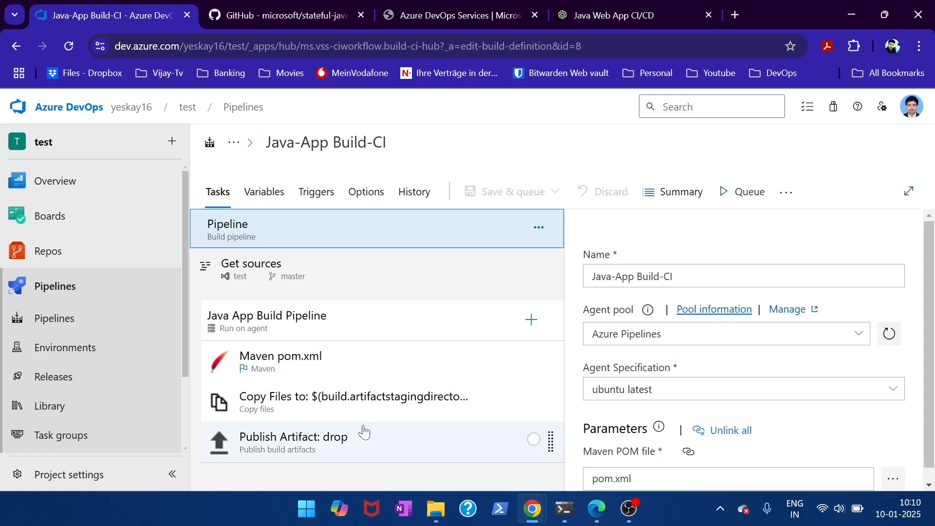
pyautogui.rightClick(324, 448)
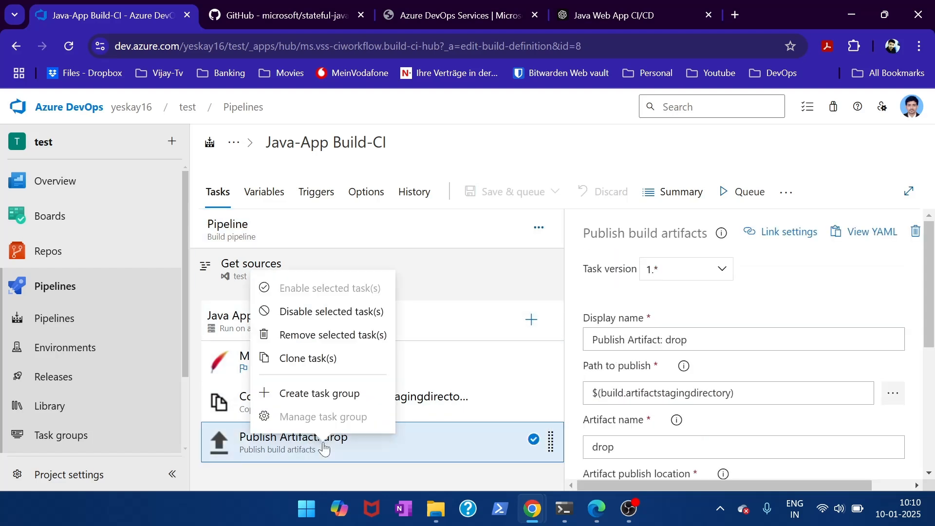
pyautogui.click(321, 315)
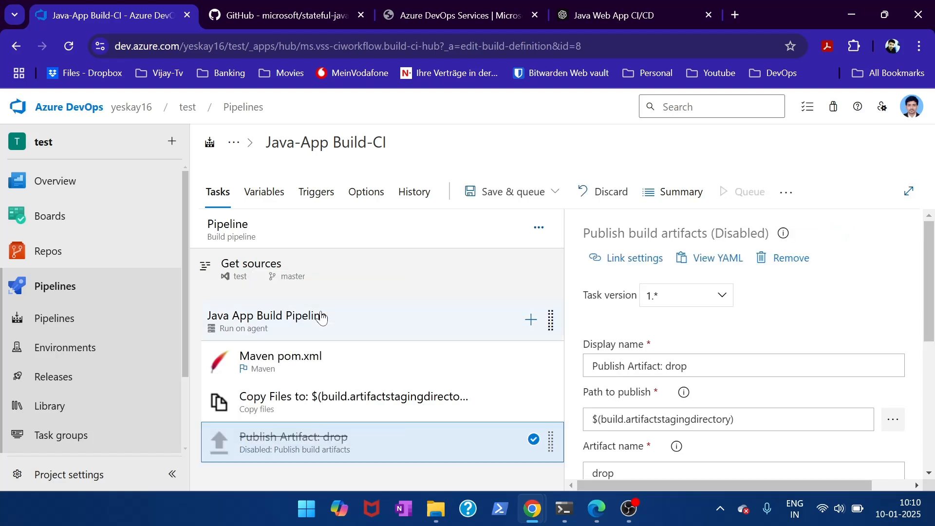
pyautogui.rightClick(310, 391)
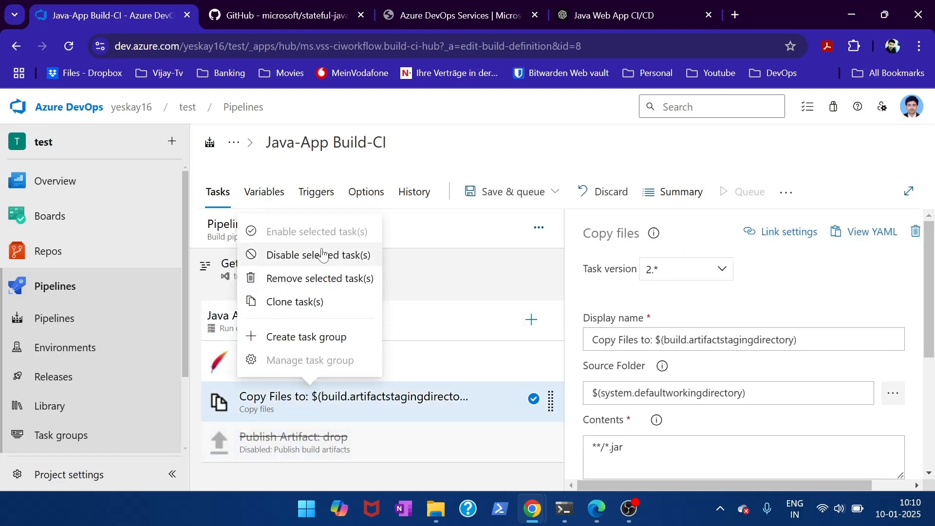
pyautogui.click(319, 252)
# Browse the tasks available for the Java App Build Pipeline job and leave the pipeline without saving the changes.
pyautogui.click(531, 320)
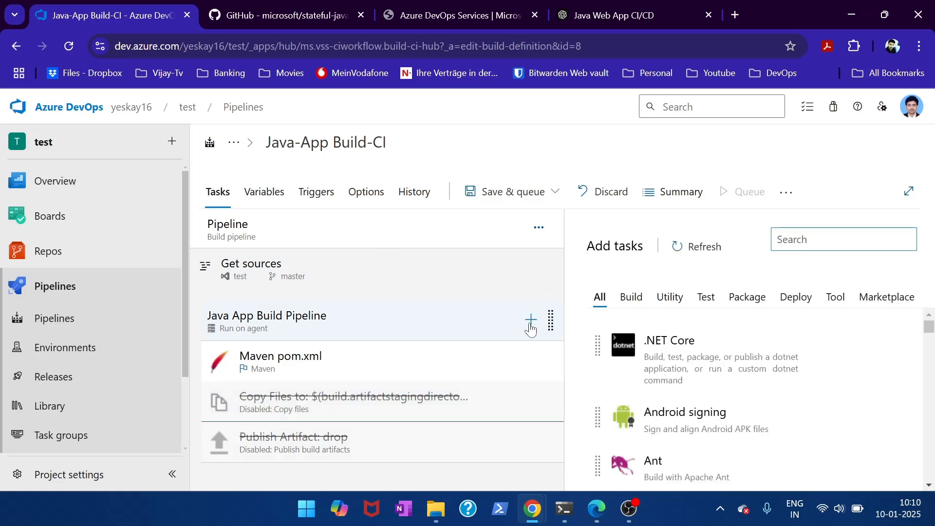
pyautogui.scroll(-10, 684, 343)
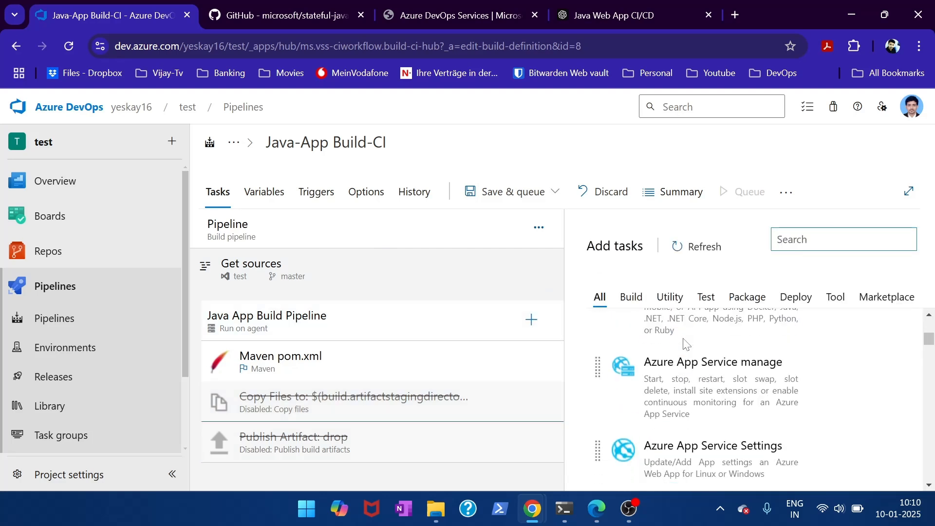
pyautogui.scroll(-3, 684, 343)
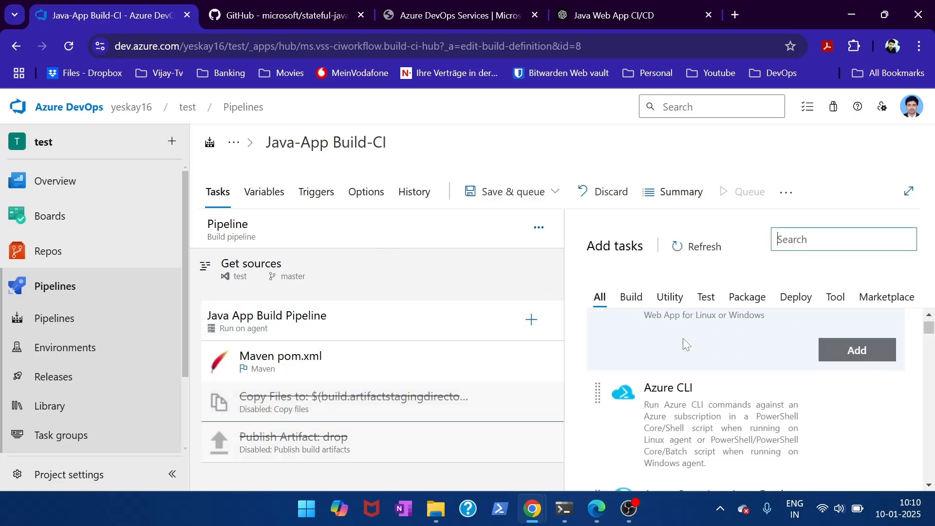
pyautogui.scroll(10, 685, 342)
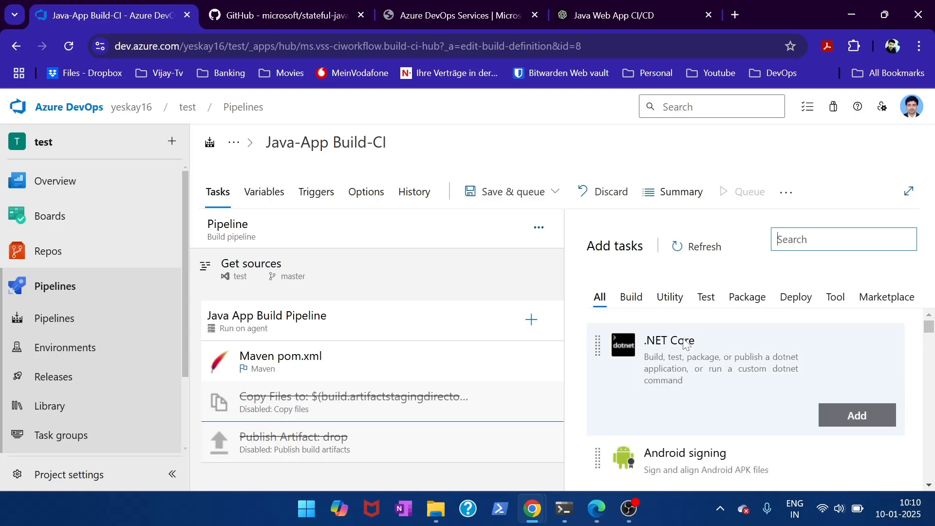
pyautogui.click(46, 320)
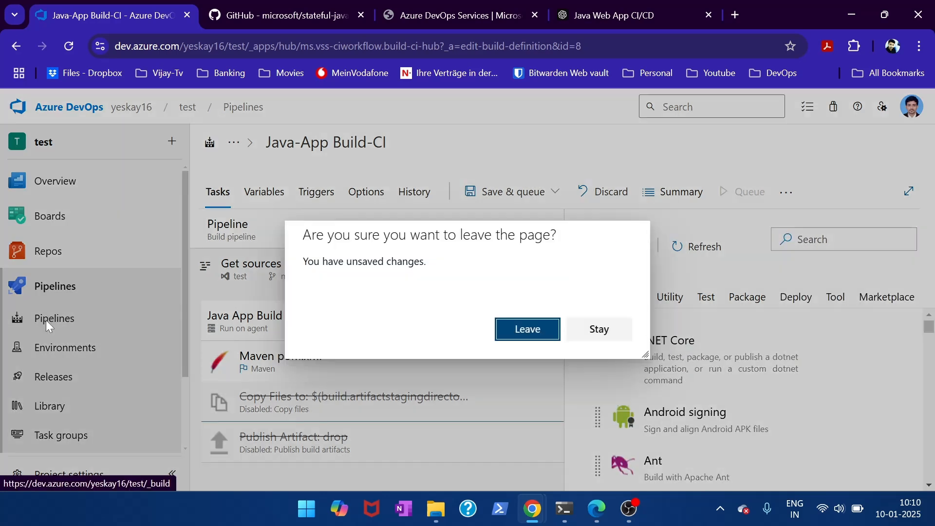
pyautogui.click(521, 337)
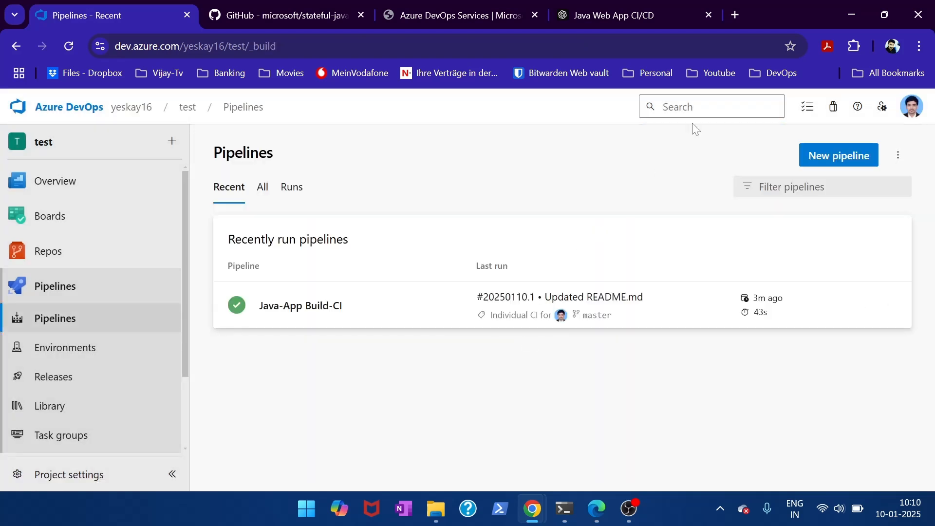
# Create a new classic-editor pipeline from the test repository's master branch in Azure Repos Git, starting with an empty job.
pyautogui.click(836, 146)
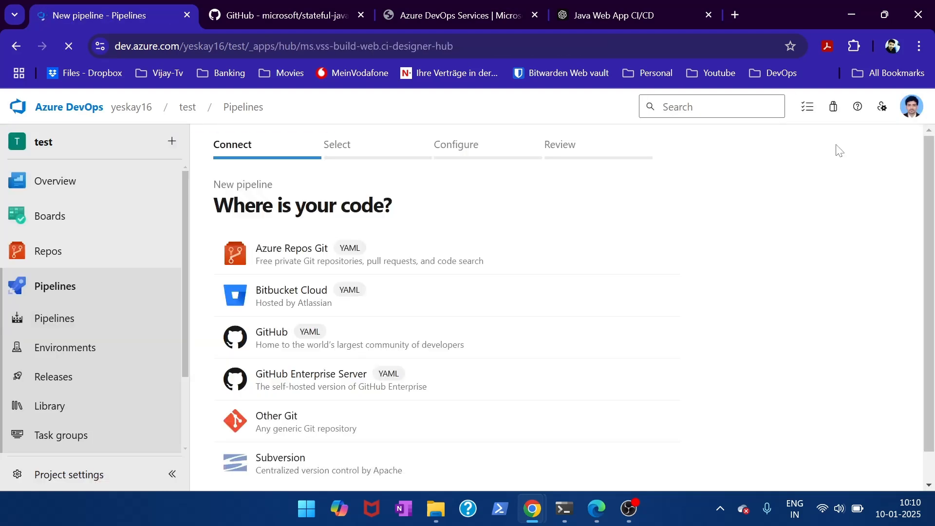
pyautogui.scroll(-1, 670, 226)
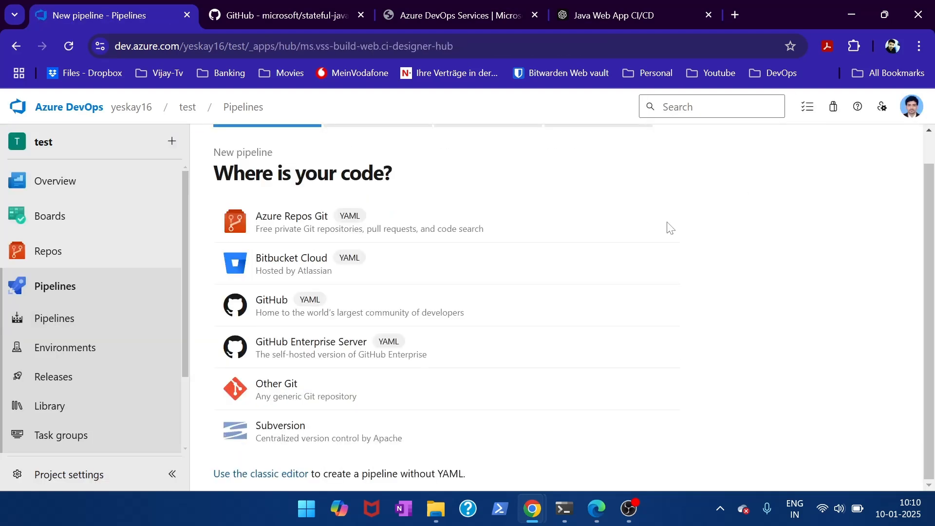
pyautogui.click(263, 475)
pyautogui.scroll(-2, 604, 353)
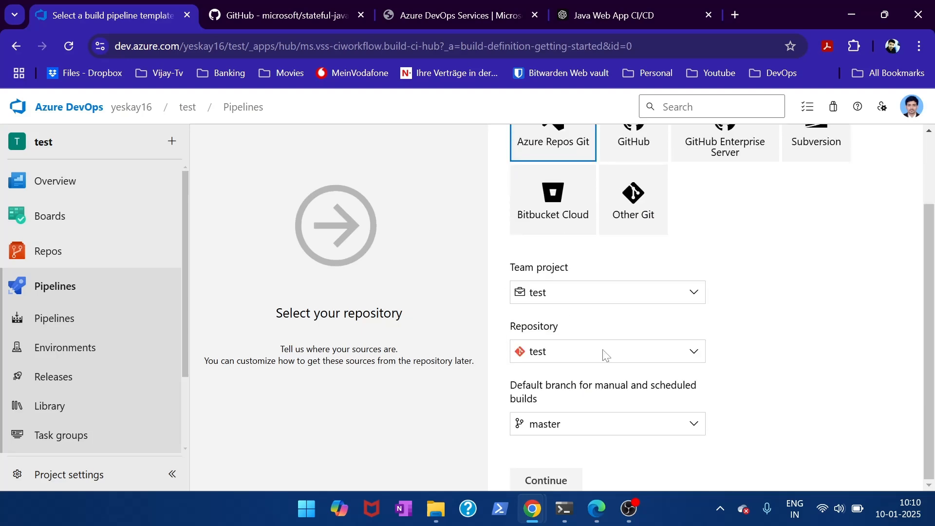
pyautogui.click(540, 479)
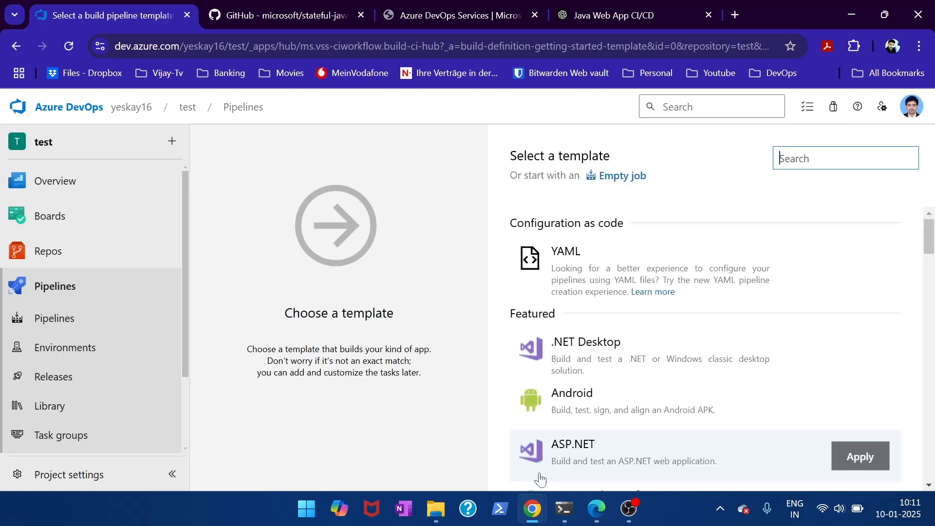
pyautogui.scroll(-2, 560, 399)
pyautogui.scroll(-2, 586, 404)
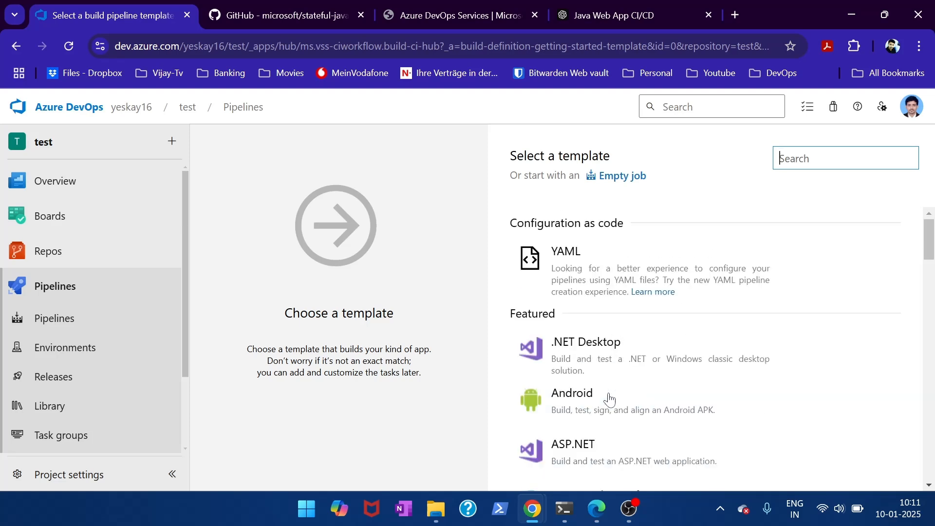
pyautogui.click(621, 178)
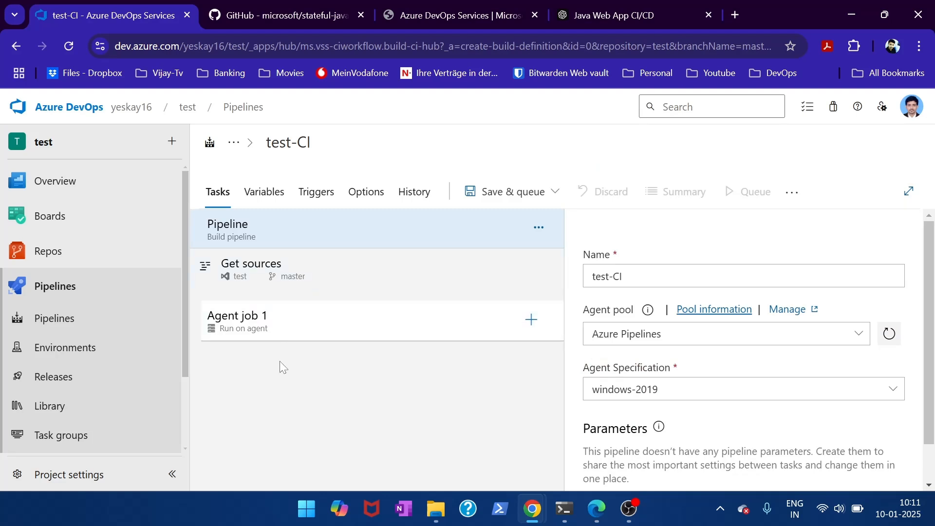
# Add a Bash task to Agent job 1 and open its settings.
pyautogui.click(531, 319)
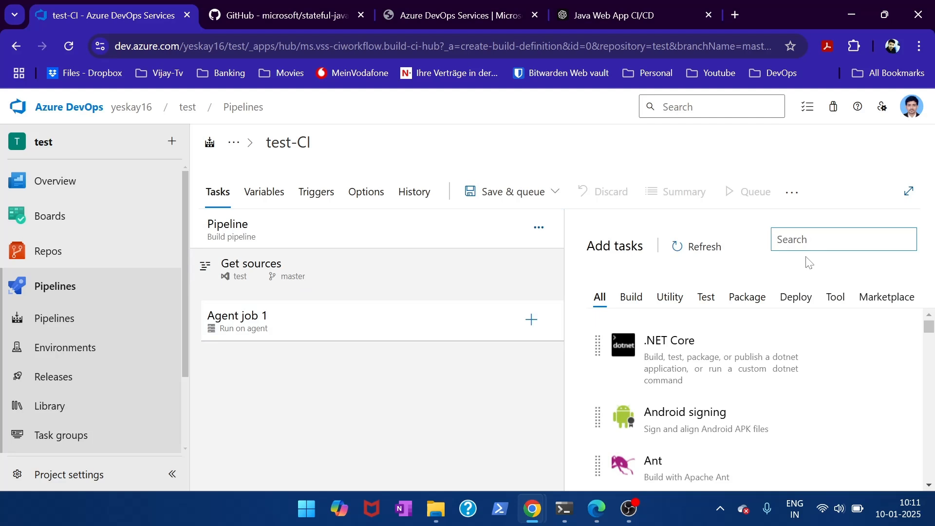
pyautogui.write('bash')
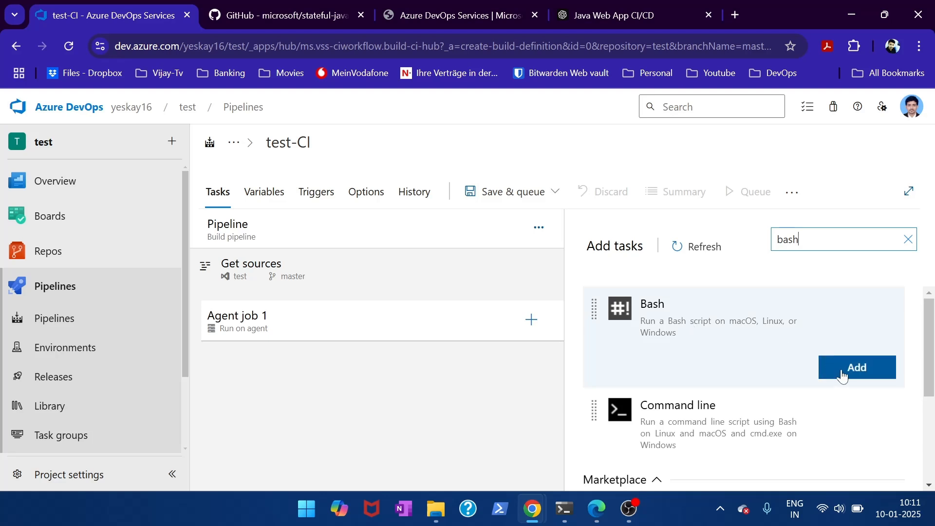
pyautogui.click(844, 375)
pyautogui.click(437, 365)
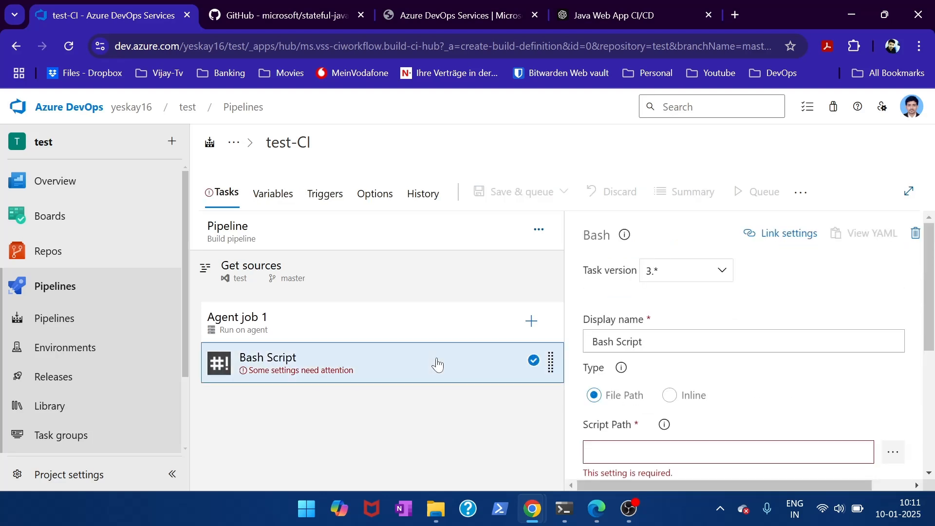
# Set the Bash task's type to Inline and append the command "mvn clean install" below the echo line in its script.
pyautogui.scroll(-2, 645, 368)
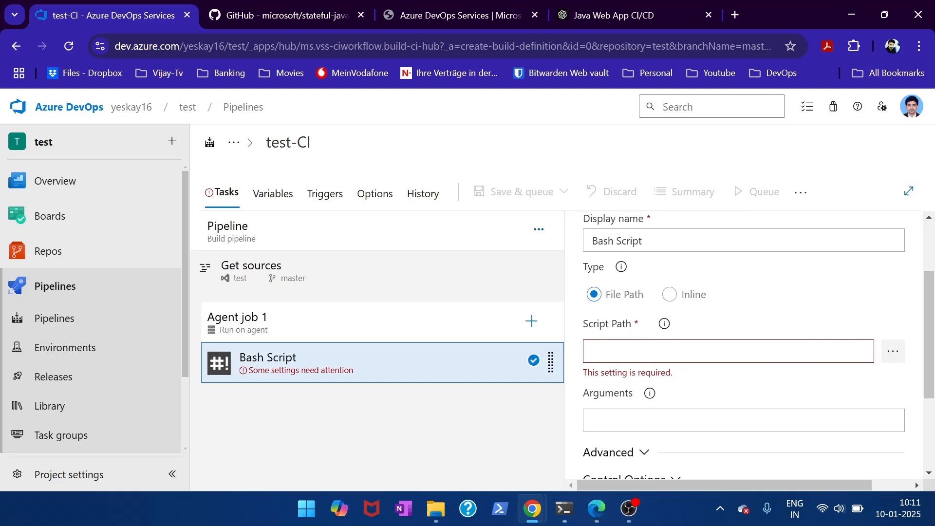
pyautogui.click(671, 294)
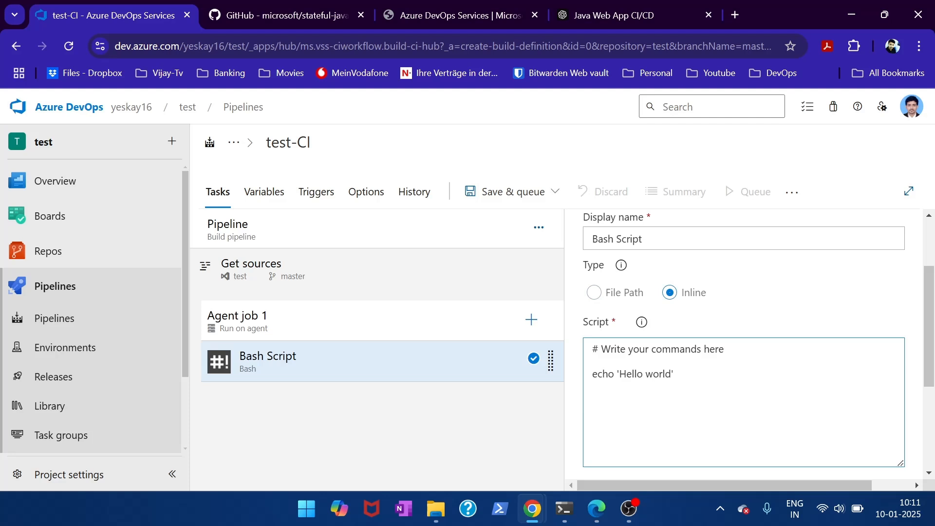
pyautogui.press('Return')
pyautogui.press('Return')
pyautogui.write('mvn clean install')
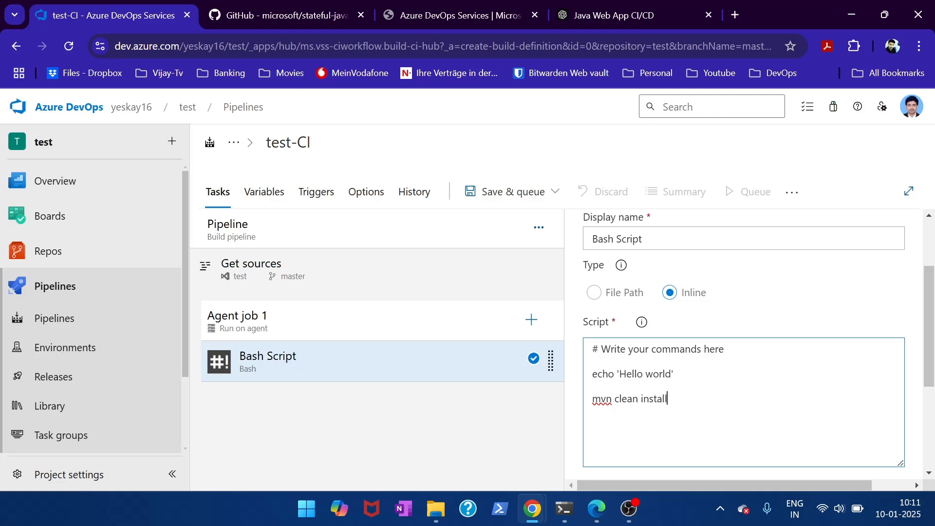
pyautogui.scroll(-3, 744, 341)
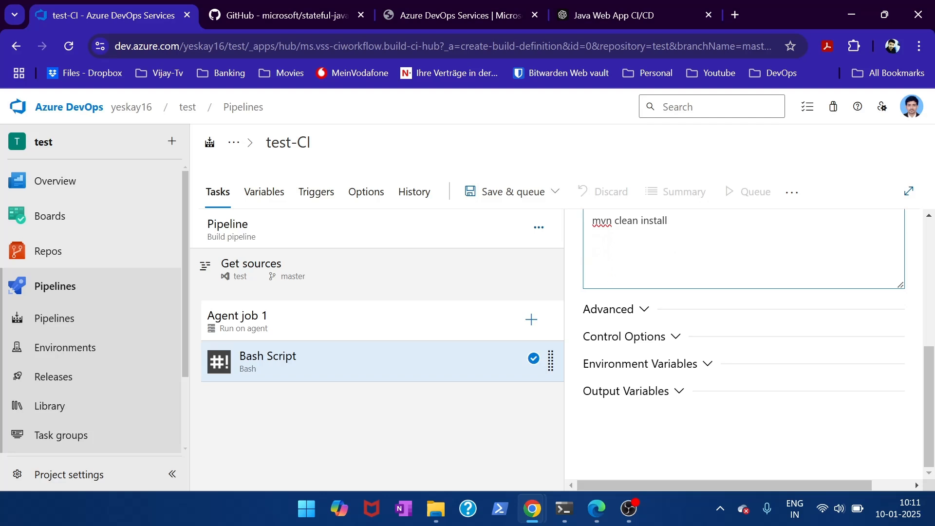
# Save and run the Bash script pipeline on the master branch and follow Agent job 1's log output.
pyautogui.click(530, 191)
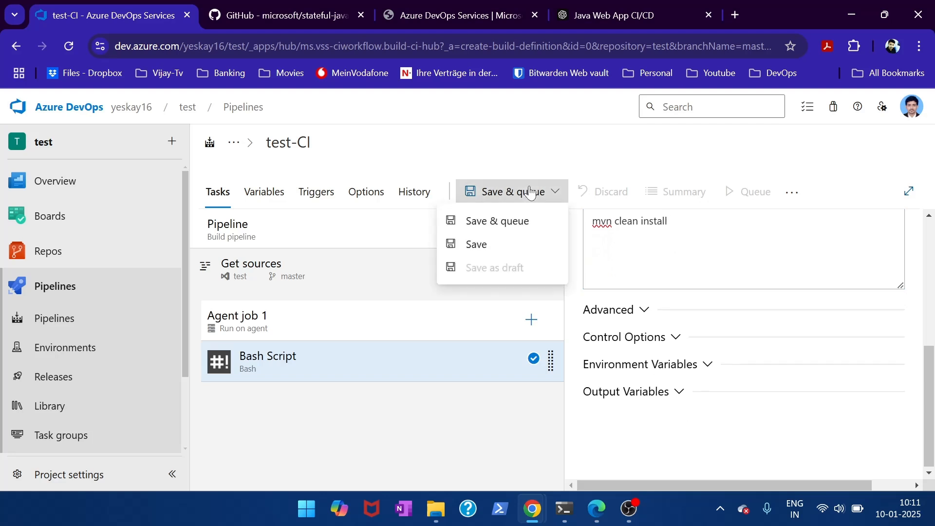
pyautogui.click(497, 220)
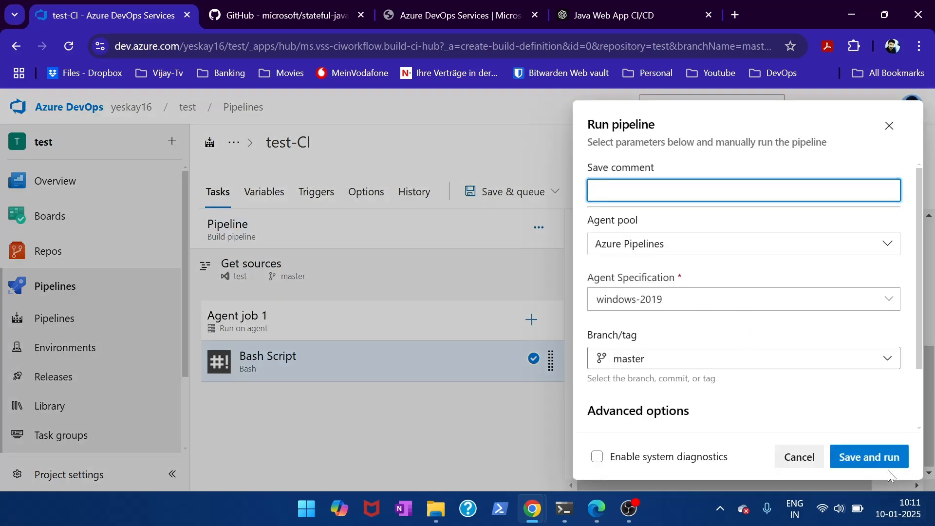
pyautogui.click(881, 457)
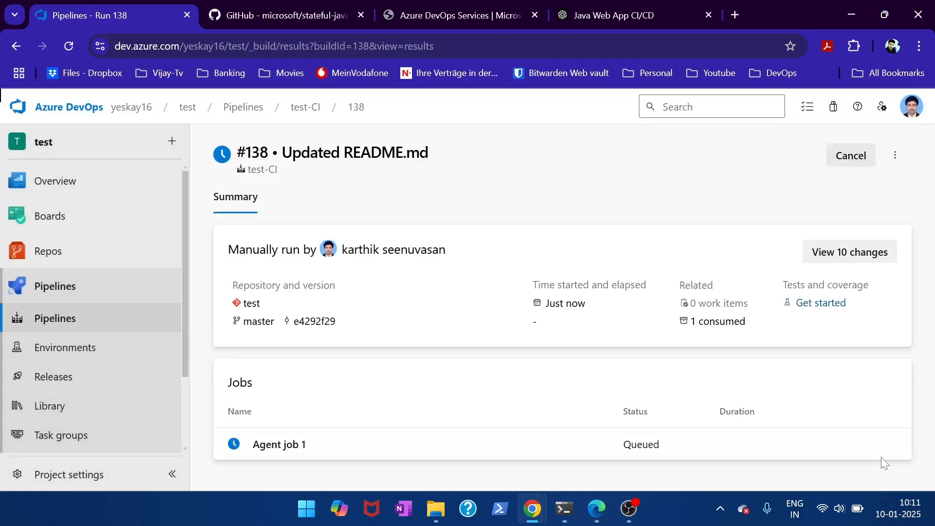
pyautogui.click(285, 446)
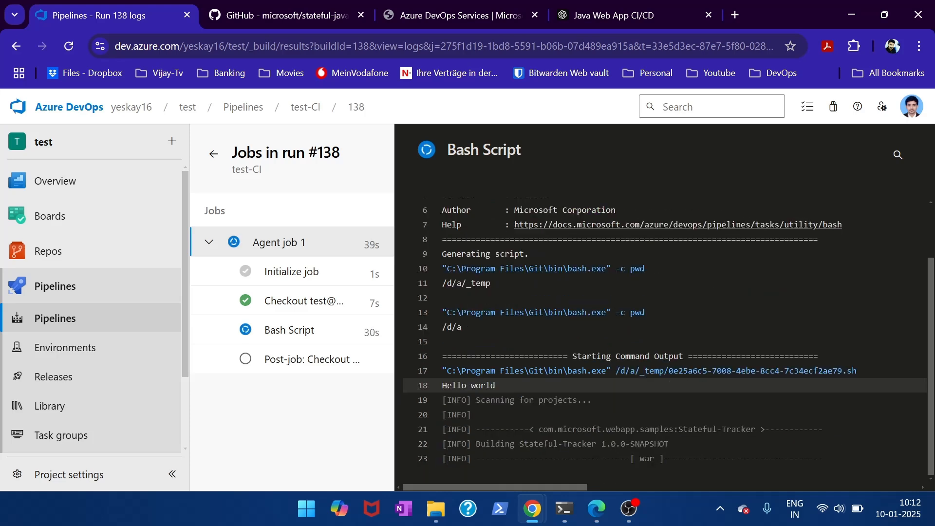
pyautogui.scroll(1, 628, 336)
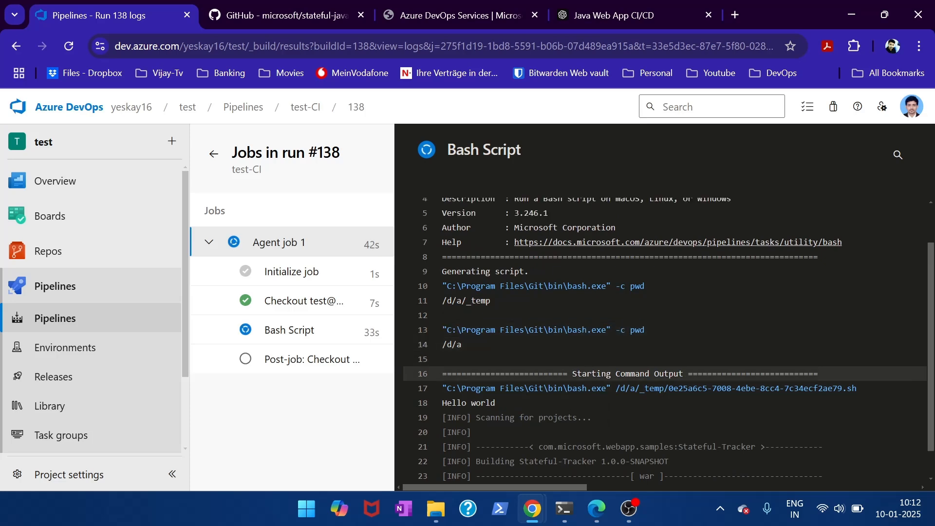
pyautogui.scroll(-1, 665, 373)
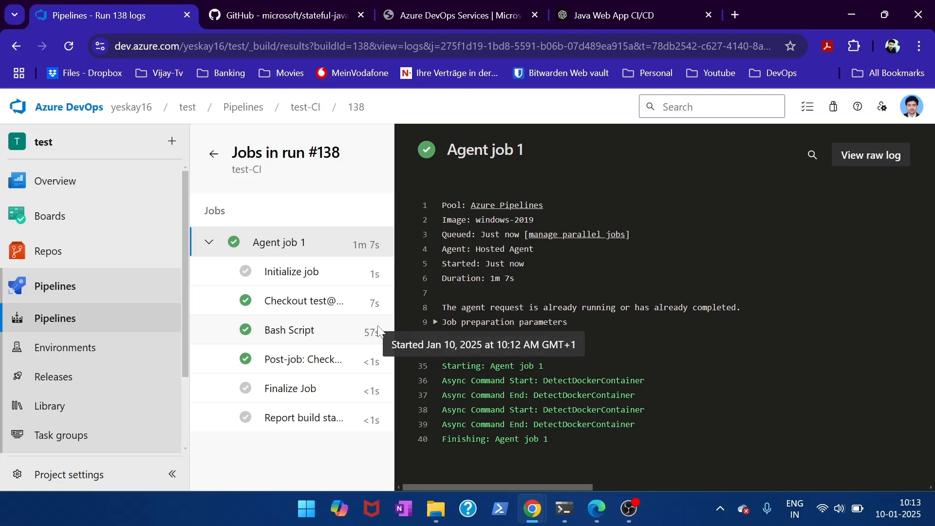
# Create a new YAML pipeline from the test repository in Azure Repos Git, configured with the Maven template.
pyautogui.click(63, 317)
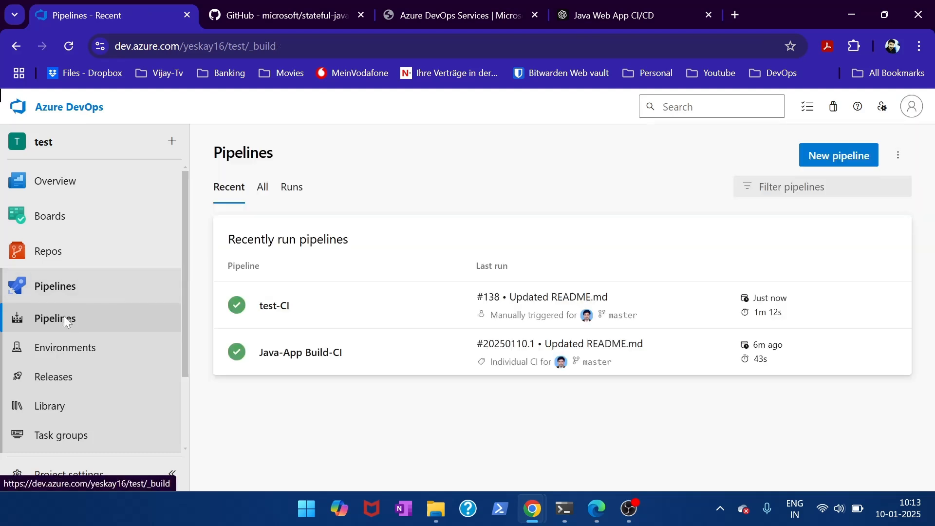
pyautogui.click(841, 157)
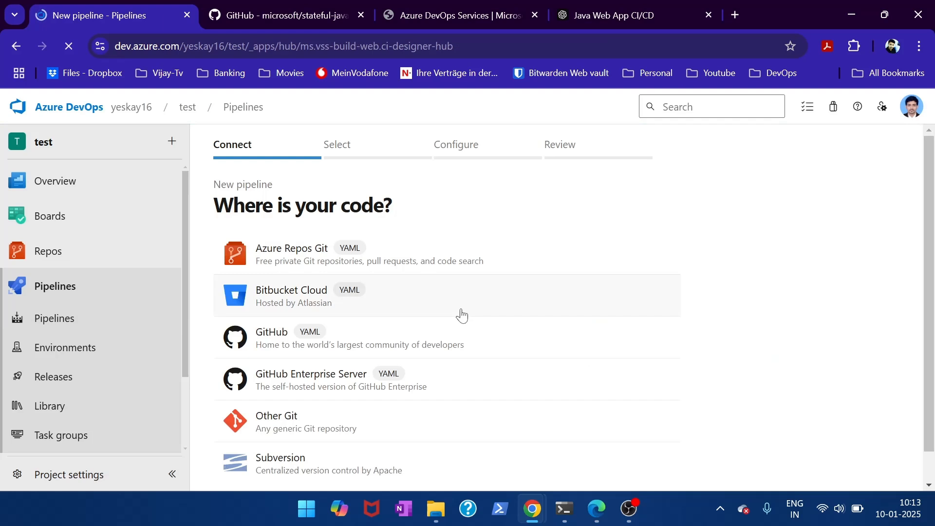
pyautogui.scroll(-1, 323, 335)
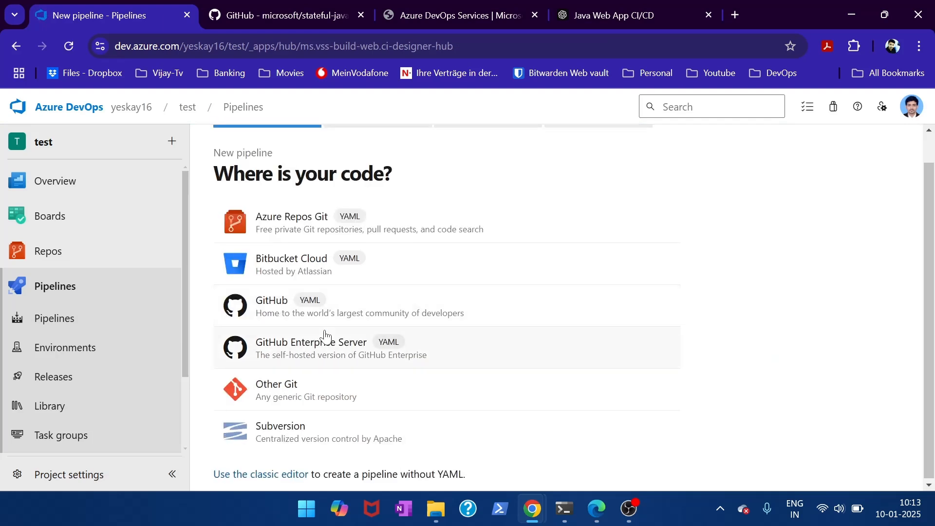
pyautogui.scroll(1, 323, 336)
pyautogui.click(339, 263)
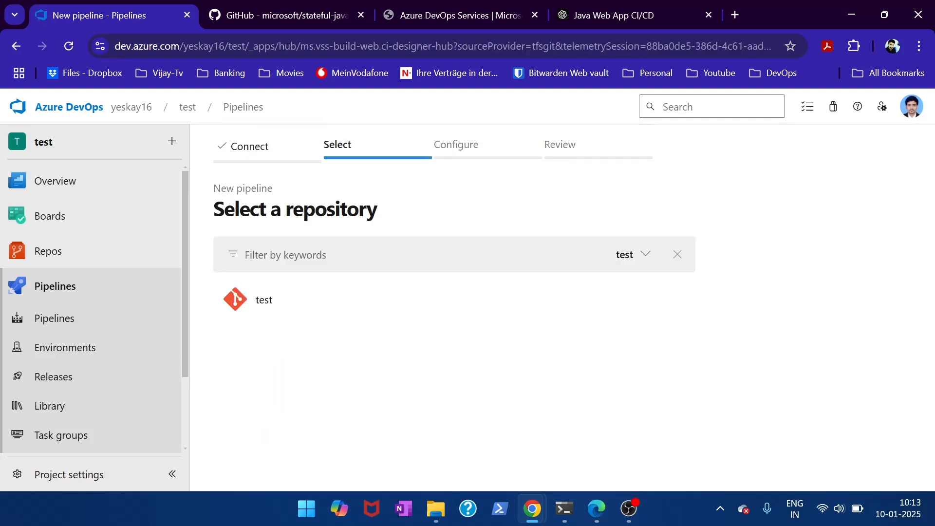
pyautogui.click(272, 308)
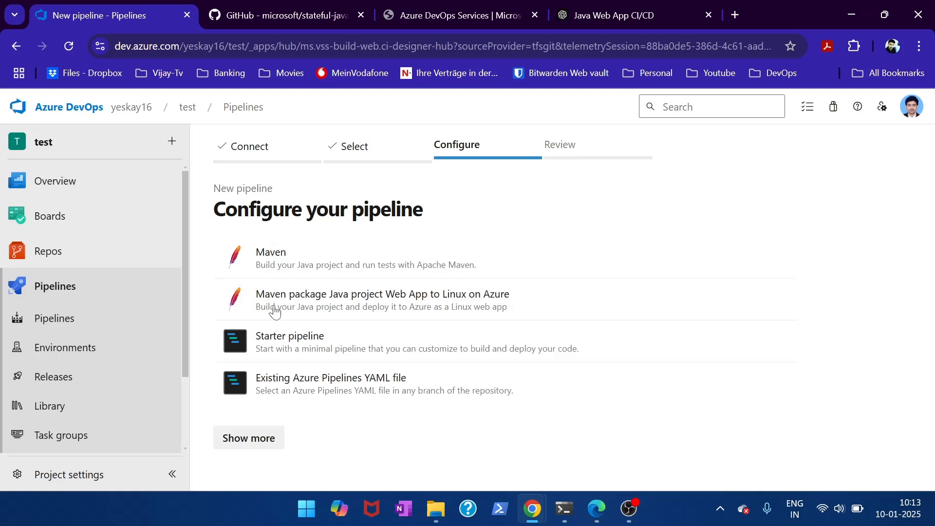
pyautogui.click(317, 272)
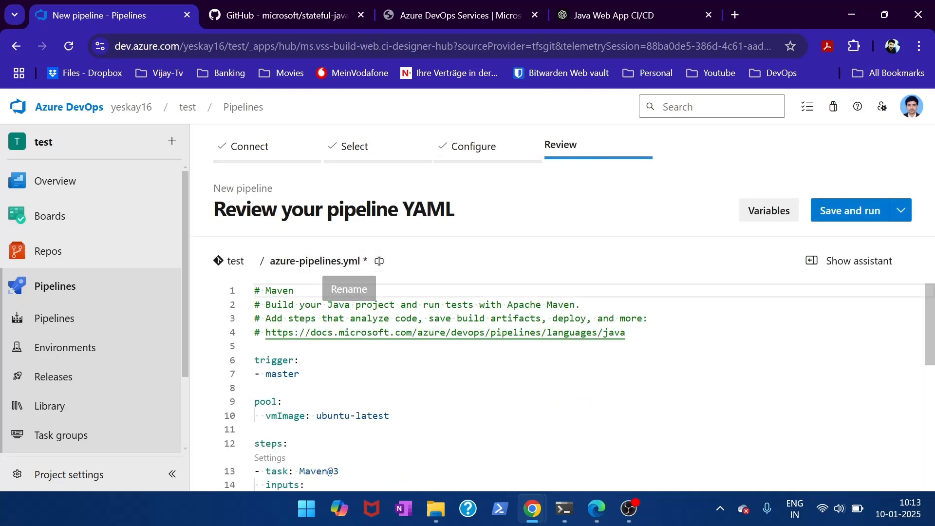
# Review the generated azure-pipelines.yml, save and run it with a commit directly to the master branch, and open the run's job.
pyautogui.scroll(-4, 334, 292)
pyautogui.scroll(-2, 341, 385)
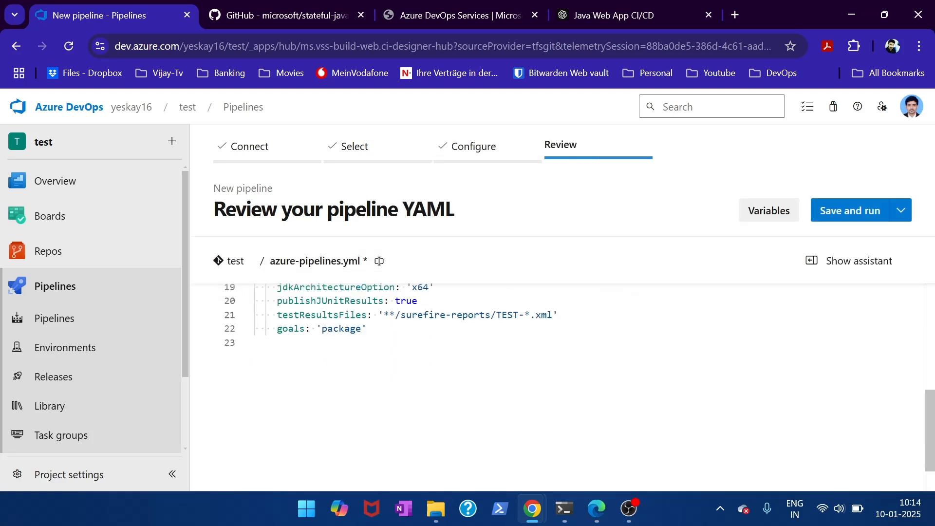
pyautogui.scroll(5, 341, 384)
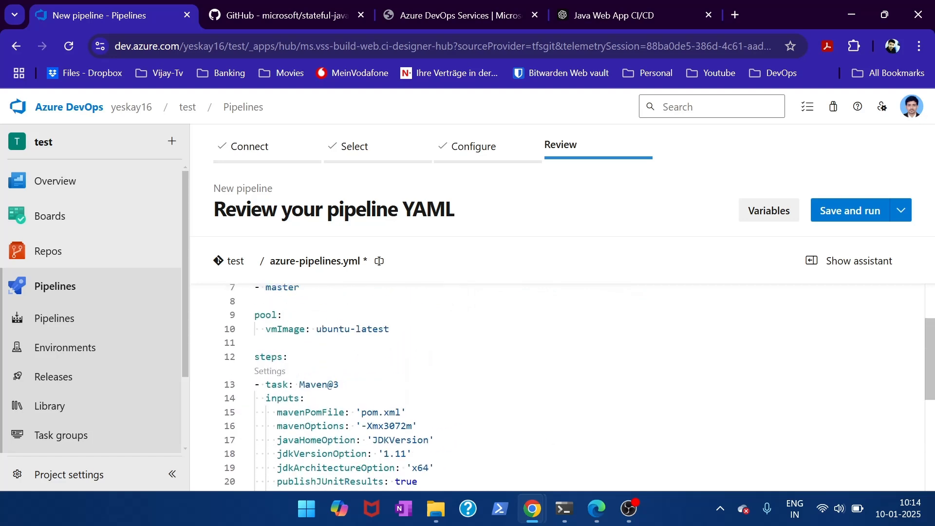
pyautogui.scroll(2, 341, 385)
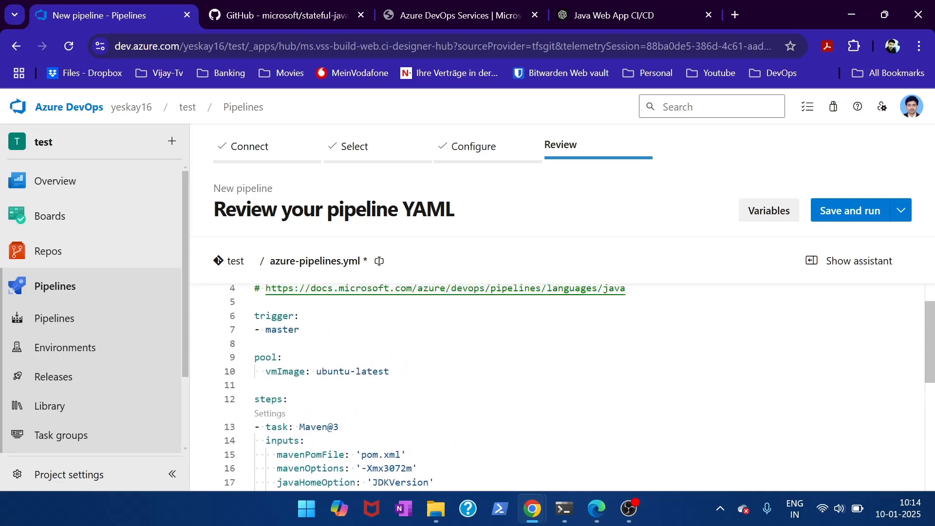
pyautogui.click(838, 210)
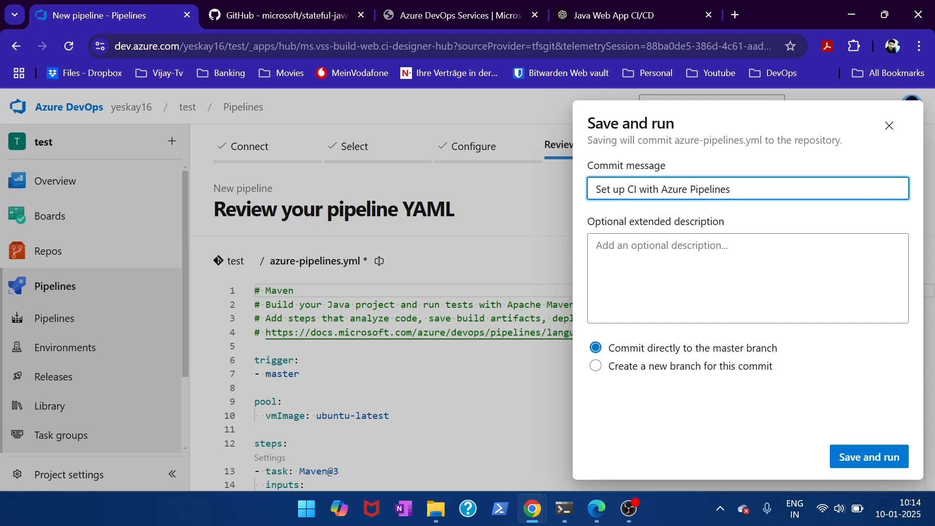
pyautogui.click(859, 453)
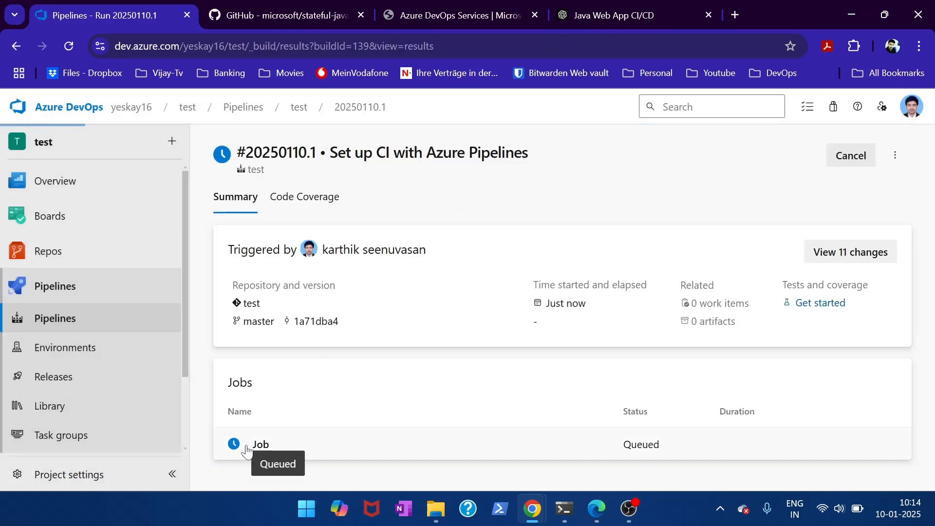
pyautogui.click(248, 448)
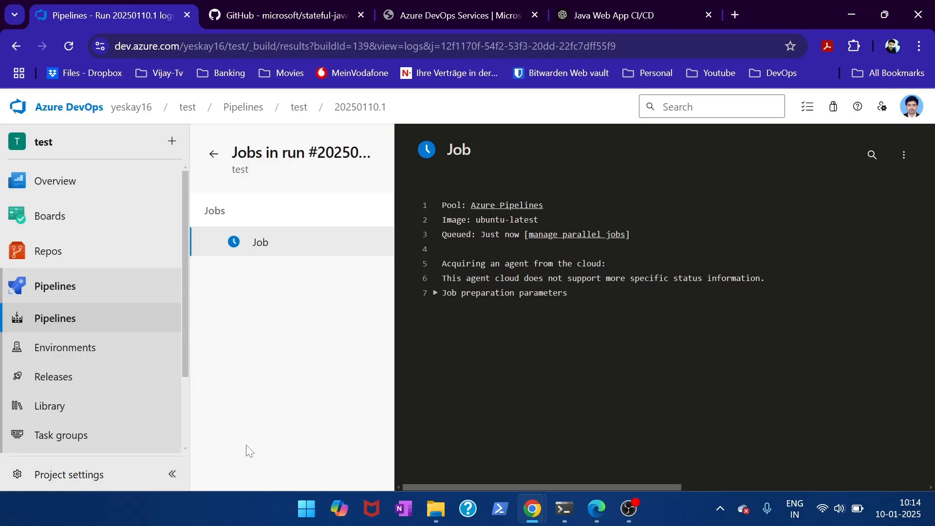
# Open azure-pipelines.yml in the test repository's files and review its committed contents.
pyautogui.click(65, 262)
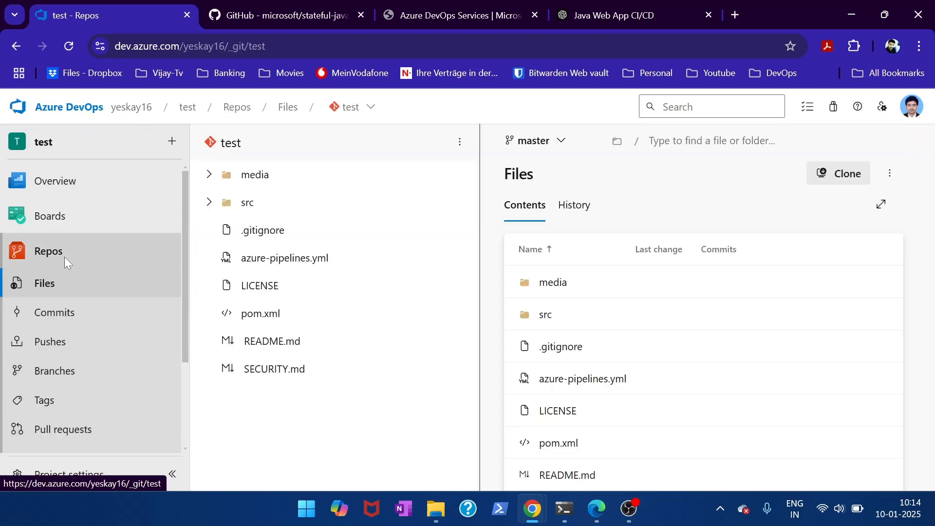
pyautogui.scroll(-1, 565, 349)
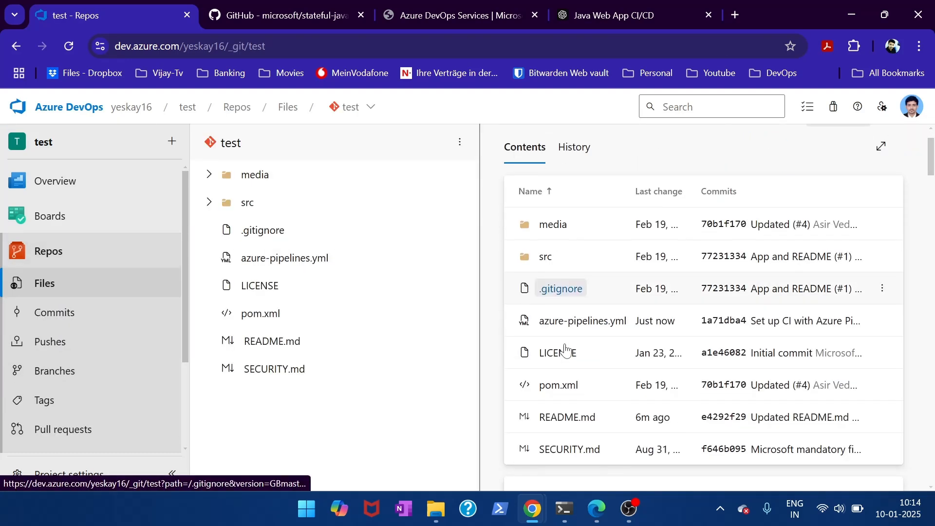
pyautogui.scroll(1, 628, 336)
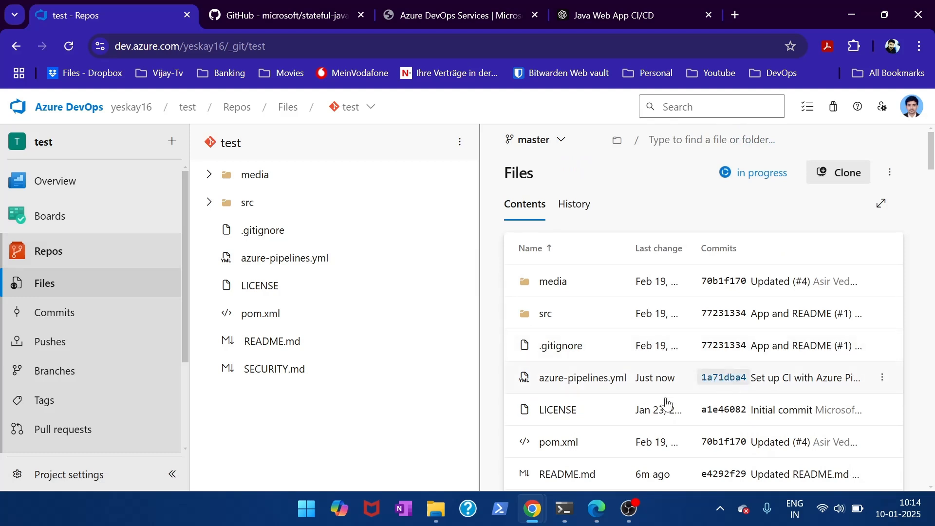
pyautogui.click(571, 387)
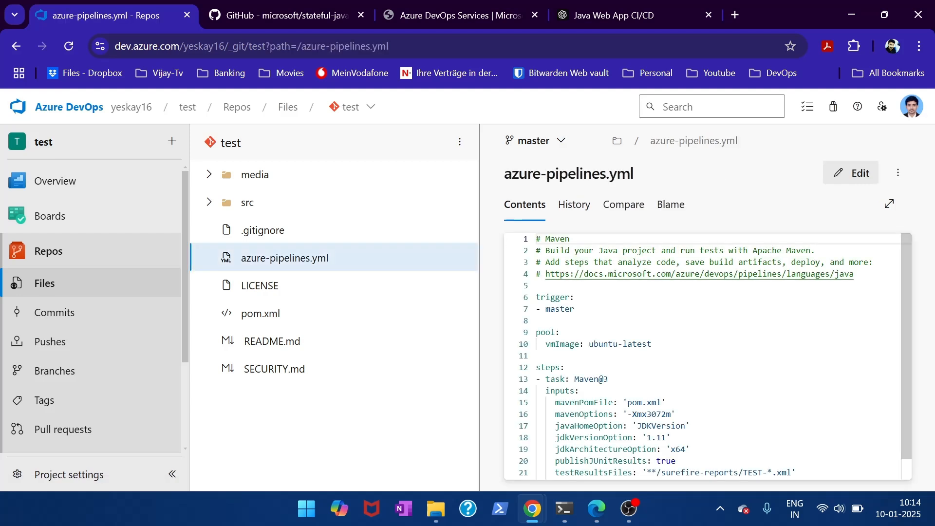
pyautogui.scroll(-1, 570, 387)
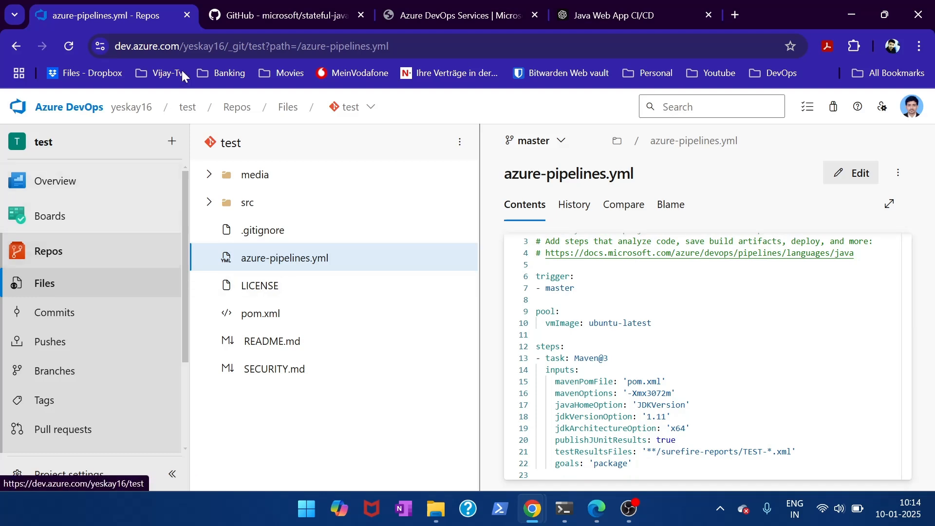
# Return to the YAML pipeline's run summary, check its warnings, and open the Maven task's log in the job.
pyautogui.click(16, 47)
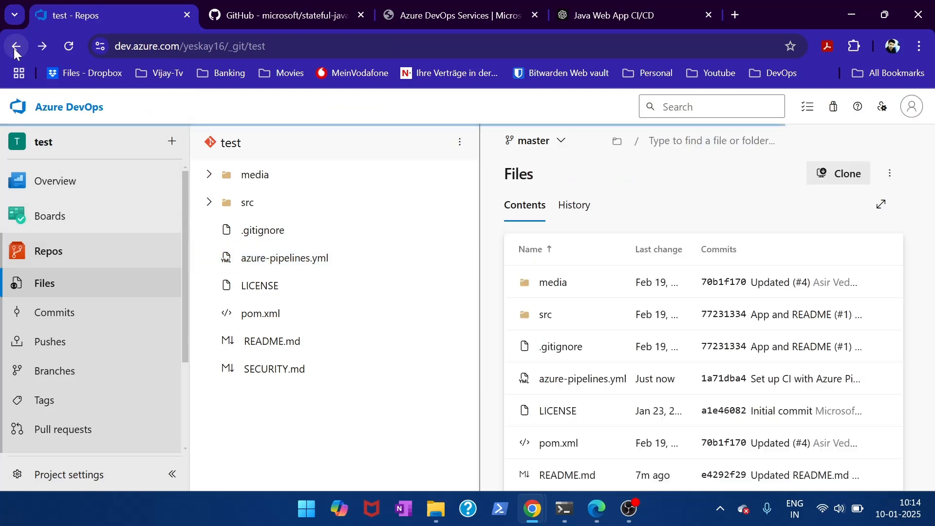
pyautogui.click(16, 47)
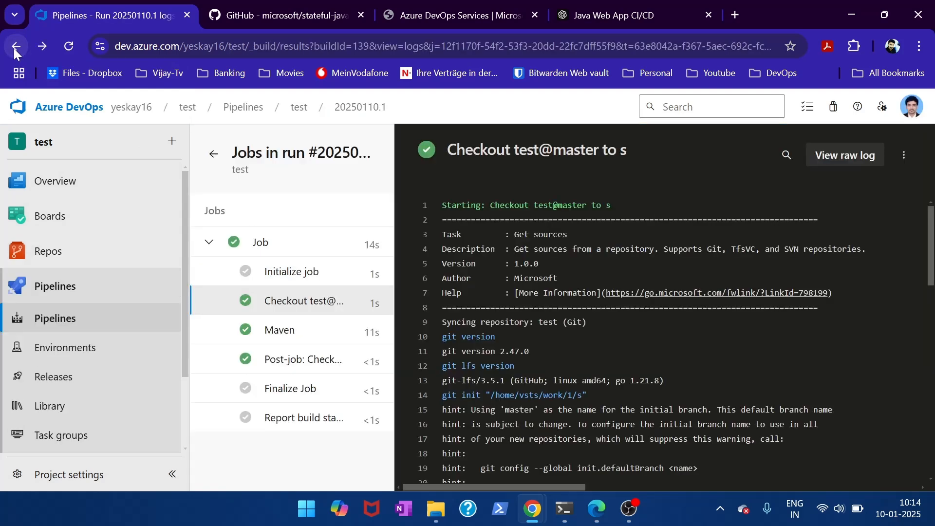
pyautogui.click(16, 47)
pyautogui.scroll(-4, 381, 278)
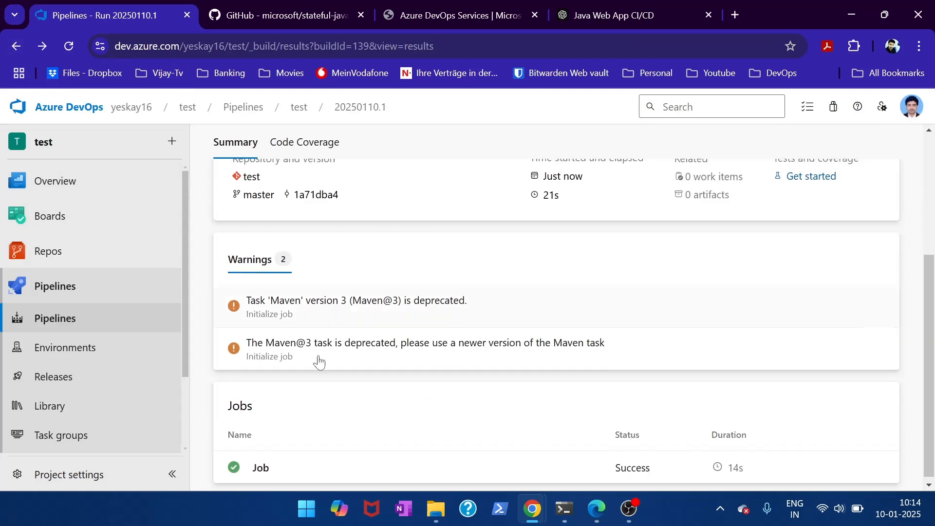
pyautogui.click(261, 467)
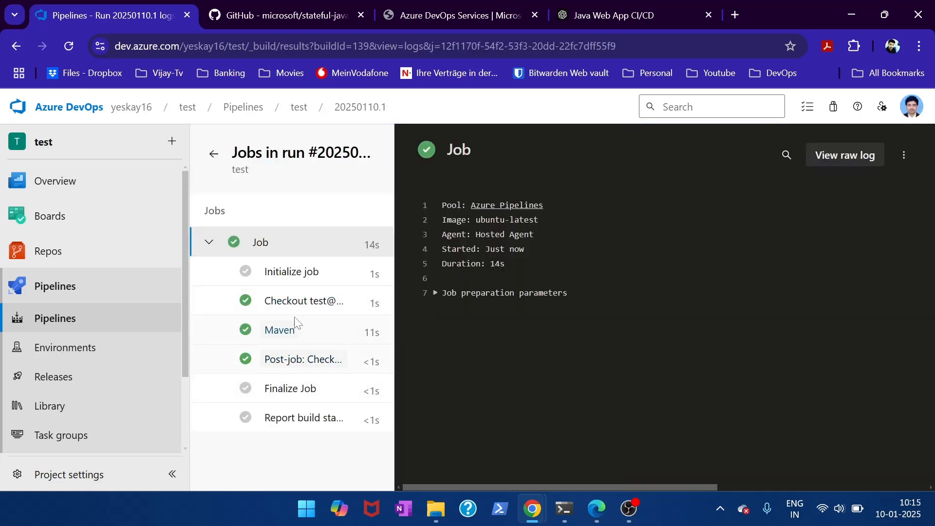
pyautogui.click(268, 327)
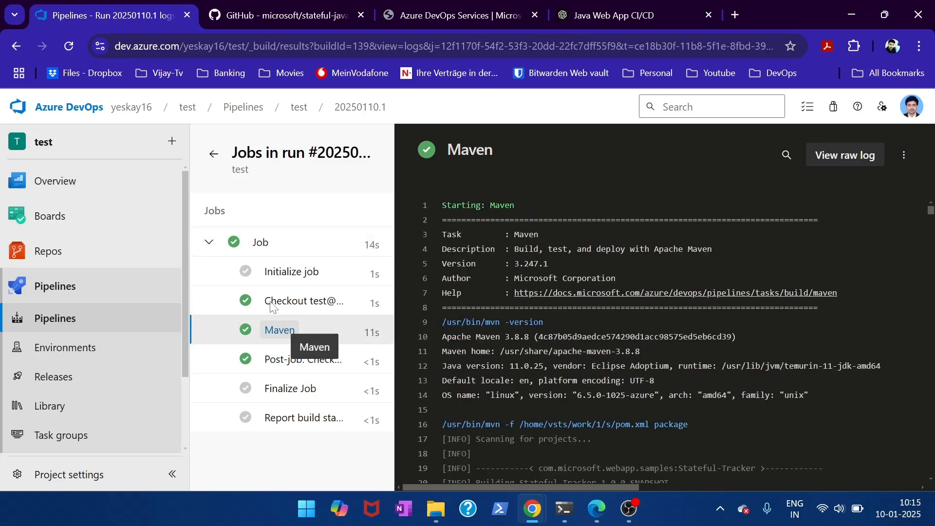
# Open the test pipeline from the project's pipelines and display its "Set up CI with Azure Pipelines" run summary.
pyautogui.click(68, 318)
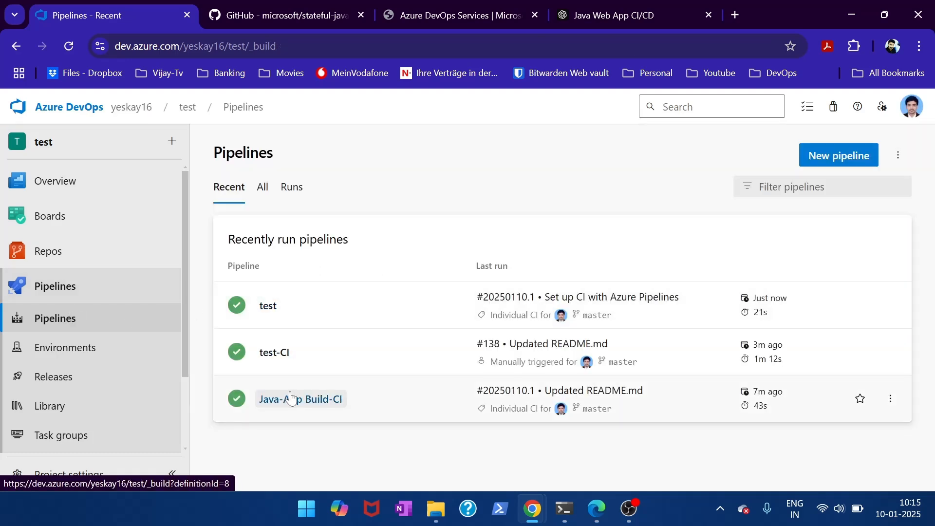
pyautogui.click(274, 312)
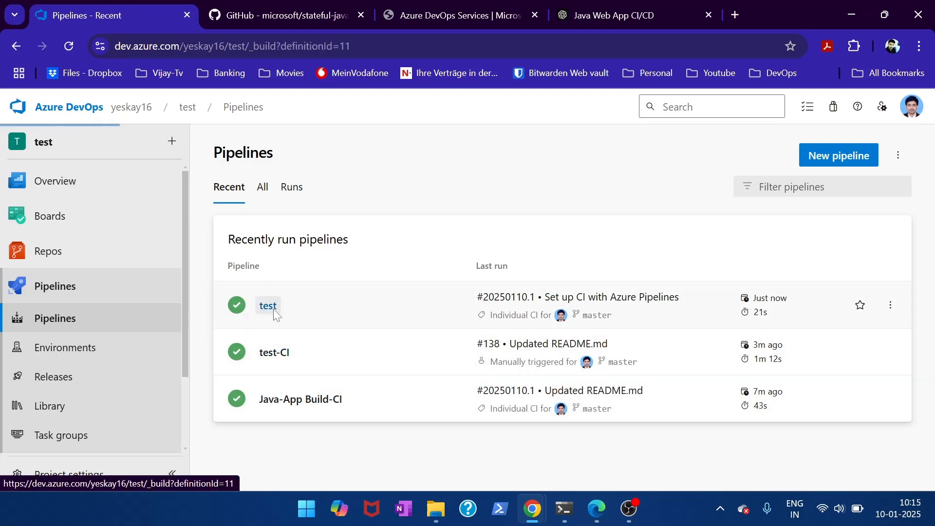
pyautogui.click(378, 265)
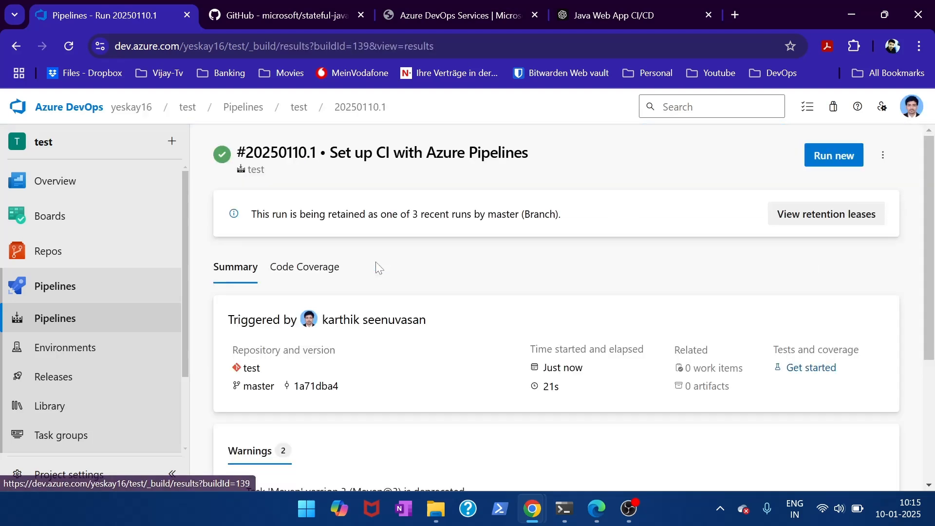